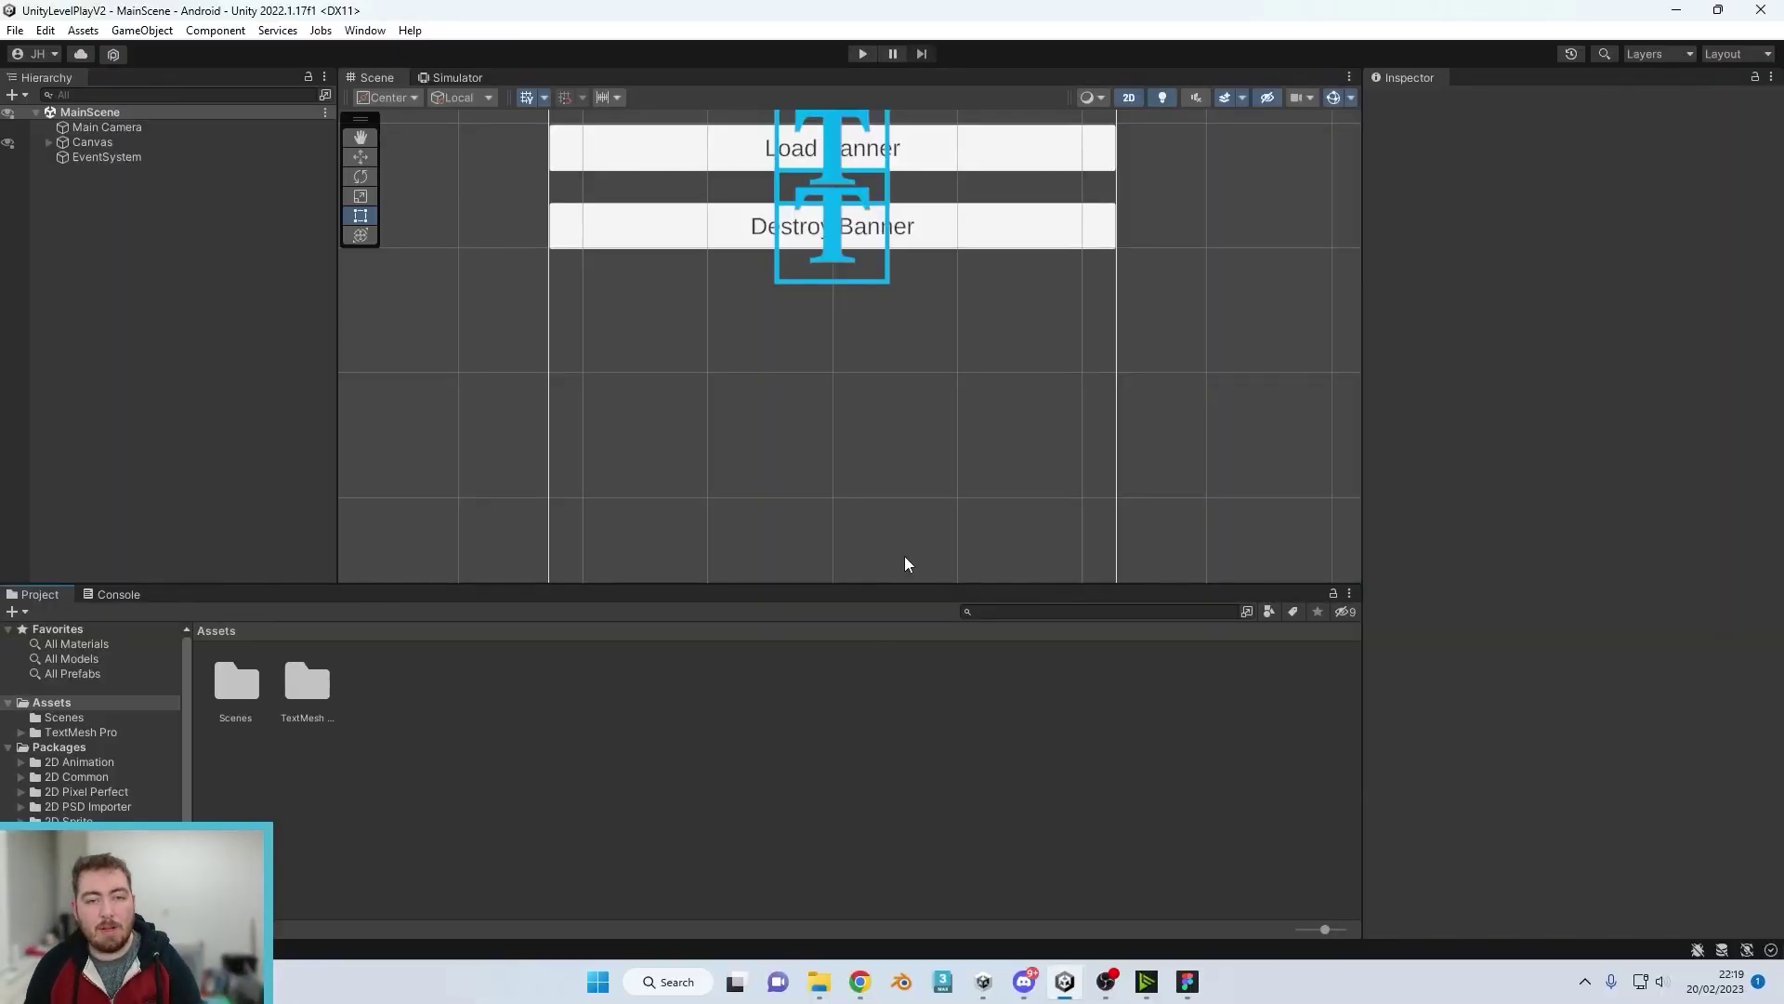
Step: Expand the Canvas in the scene hierarchy and make the LoadFullSizeAd and ShowFullSizeAd buttons visible in the scene
{"action": "scroll", "coordinate": [856, 464], "scroll_direction": "down", "scroll_amount": 6}
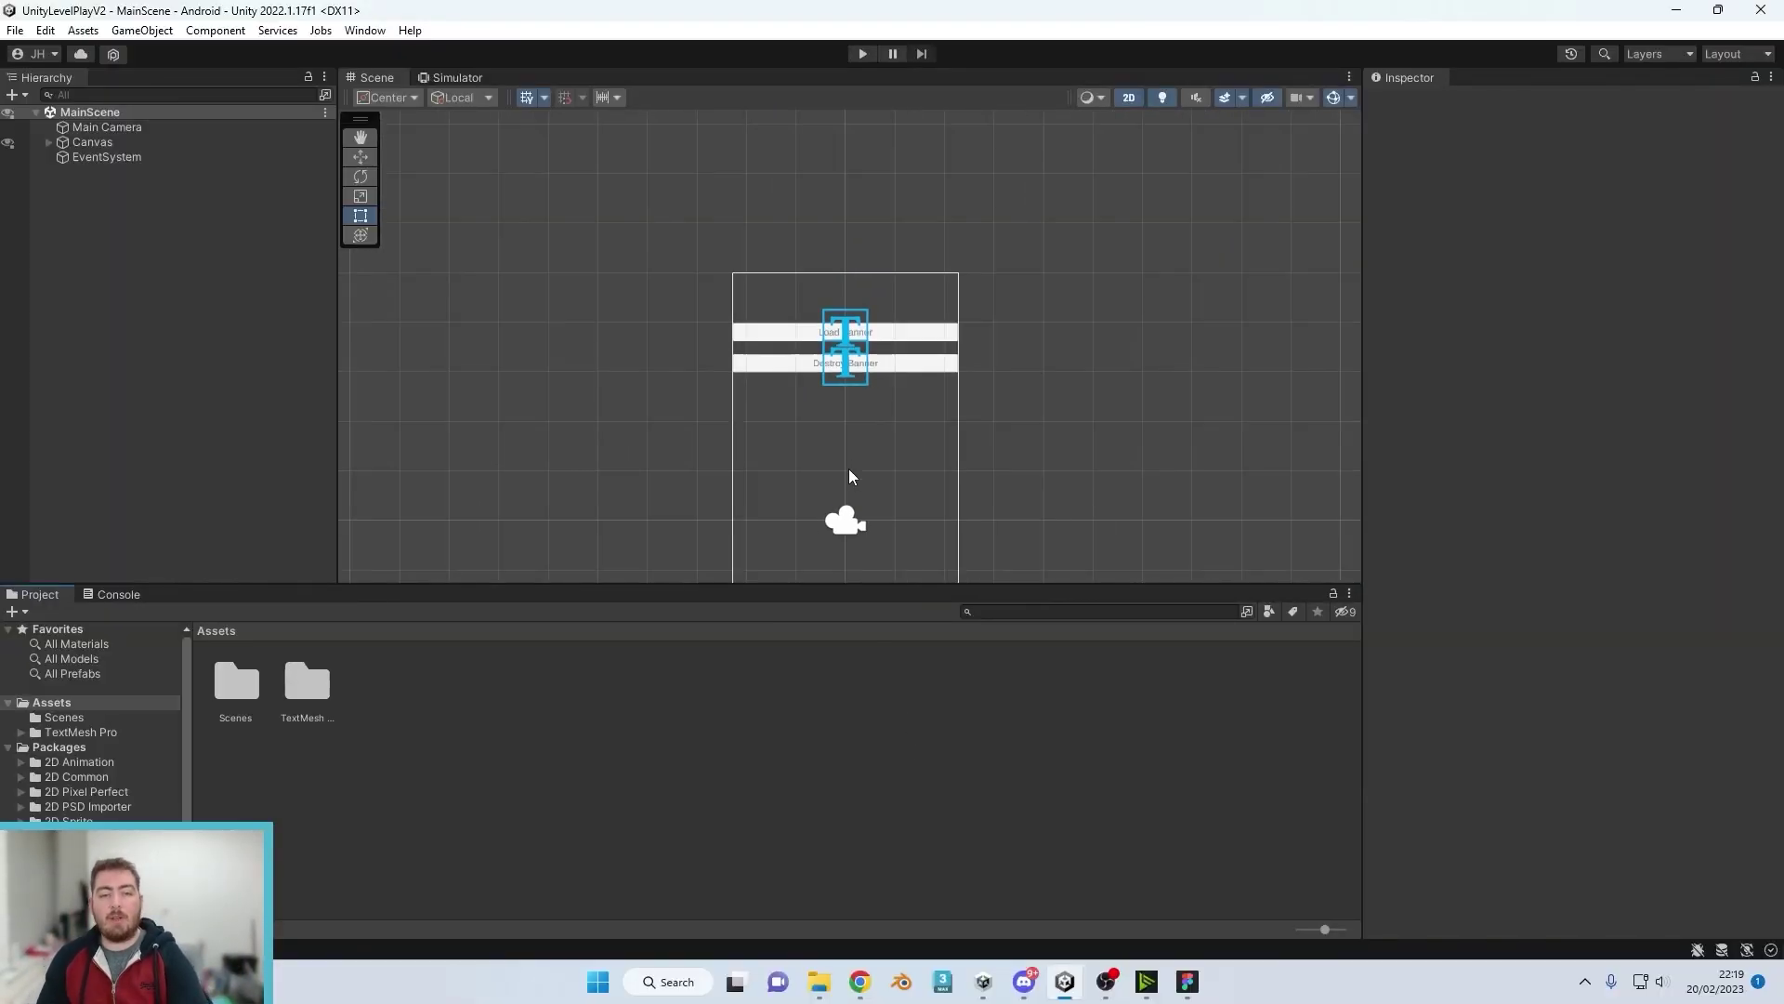
{"action": "middle_click_drag", "start_coordinate": [849, 469], "coordinate": [844, 360]}
{"action": "scroll", "coordinate": [844, 363], "scroll_direction": "up", "scroll_amount": 3}
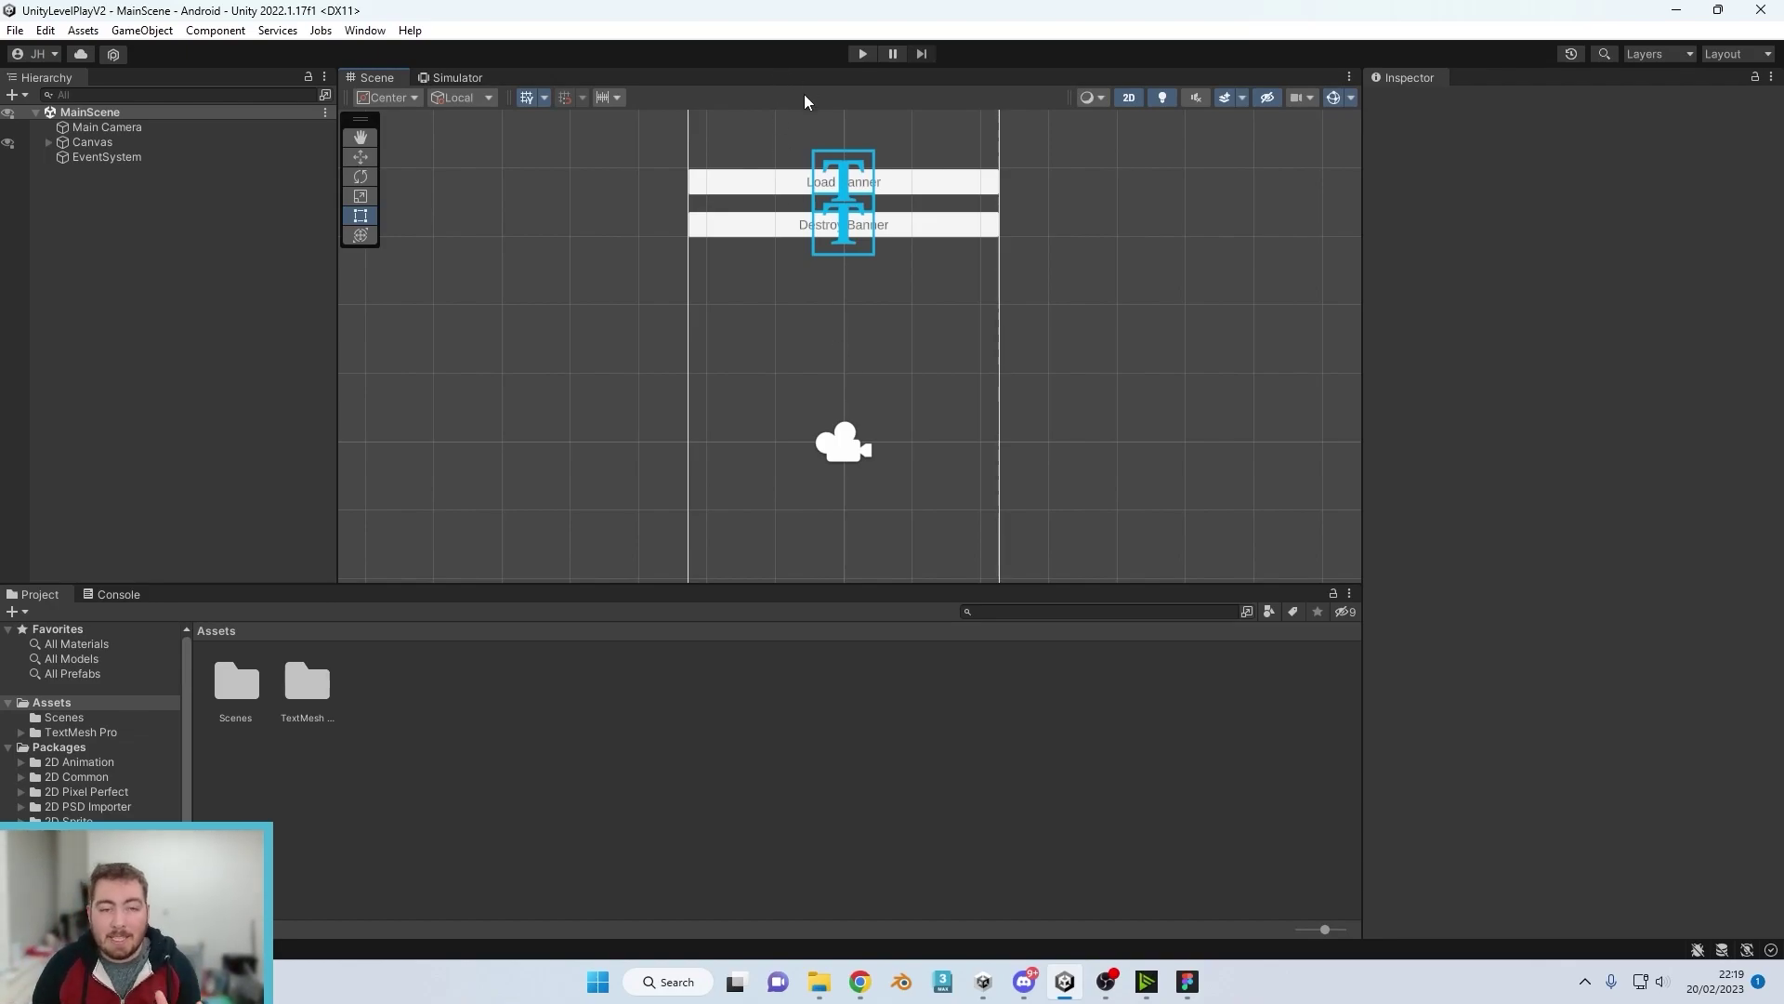
{"action": "left_click", "coordinate": [740, 189]}
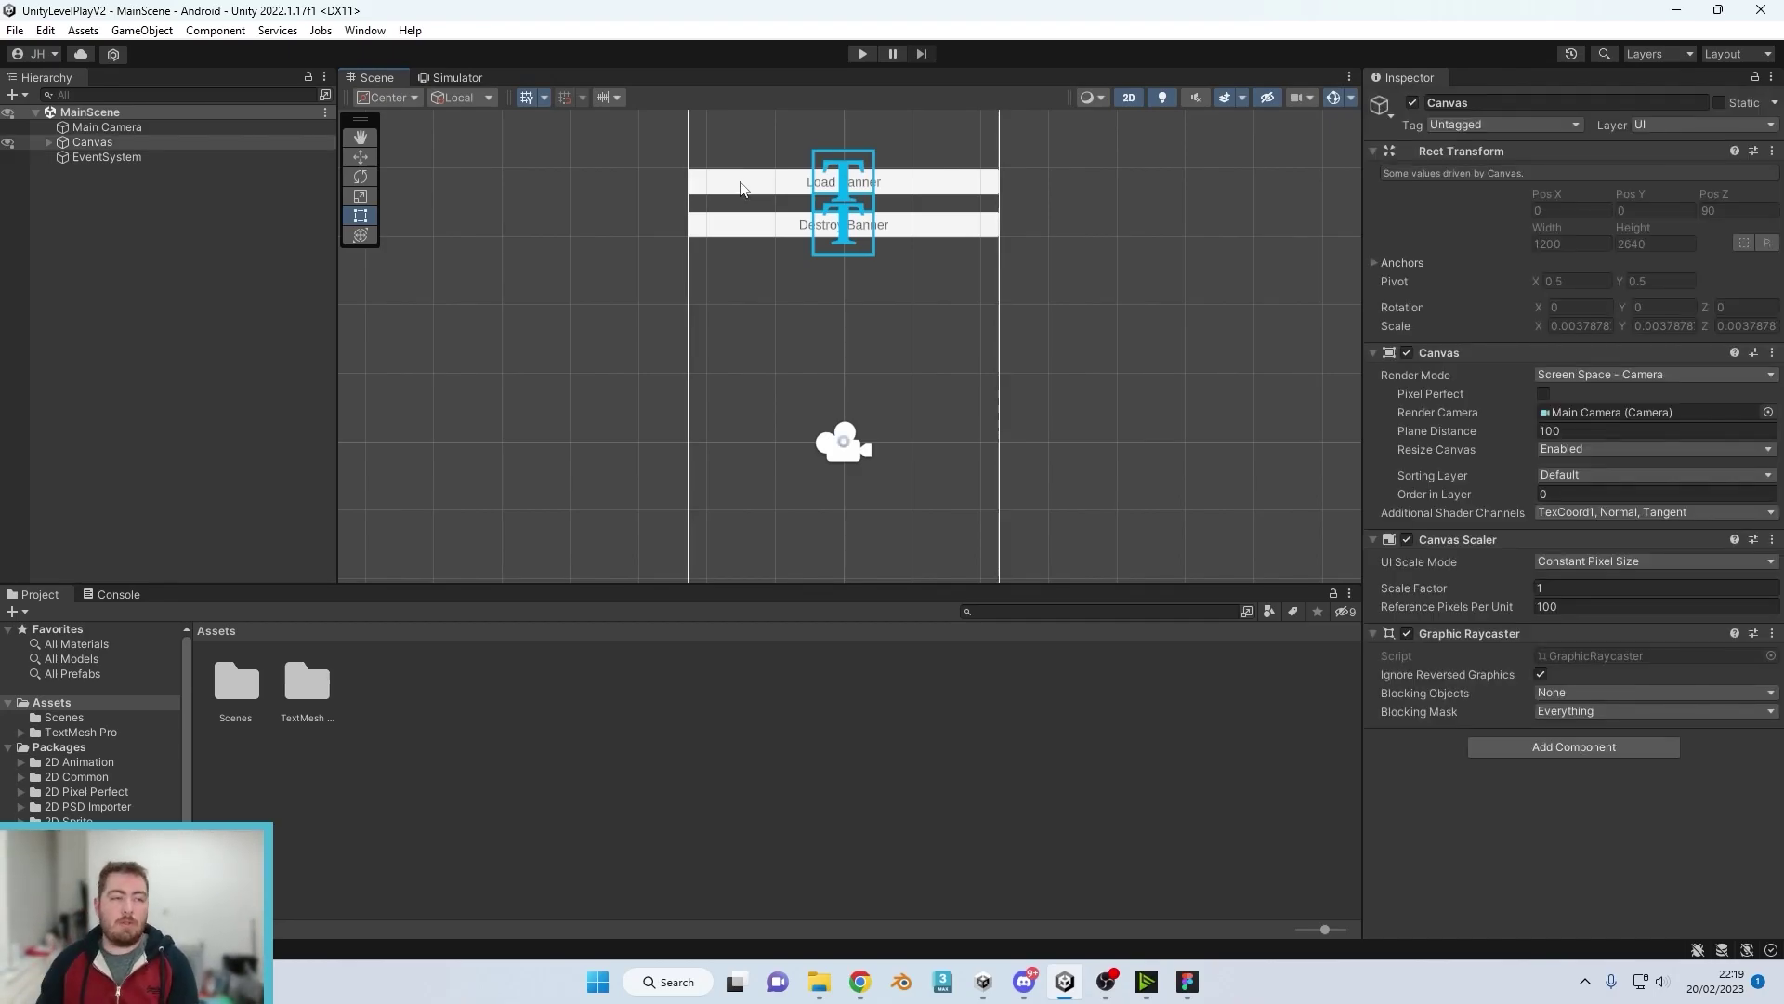
{"action": "left_click", "coordinate": [50, 141]}
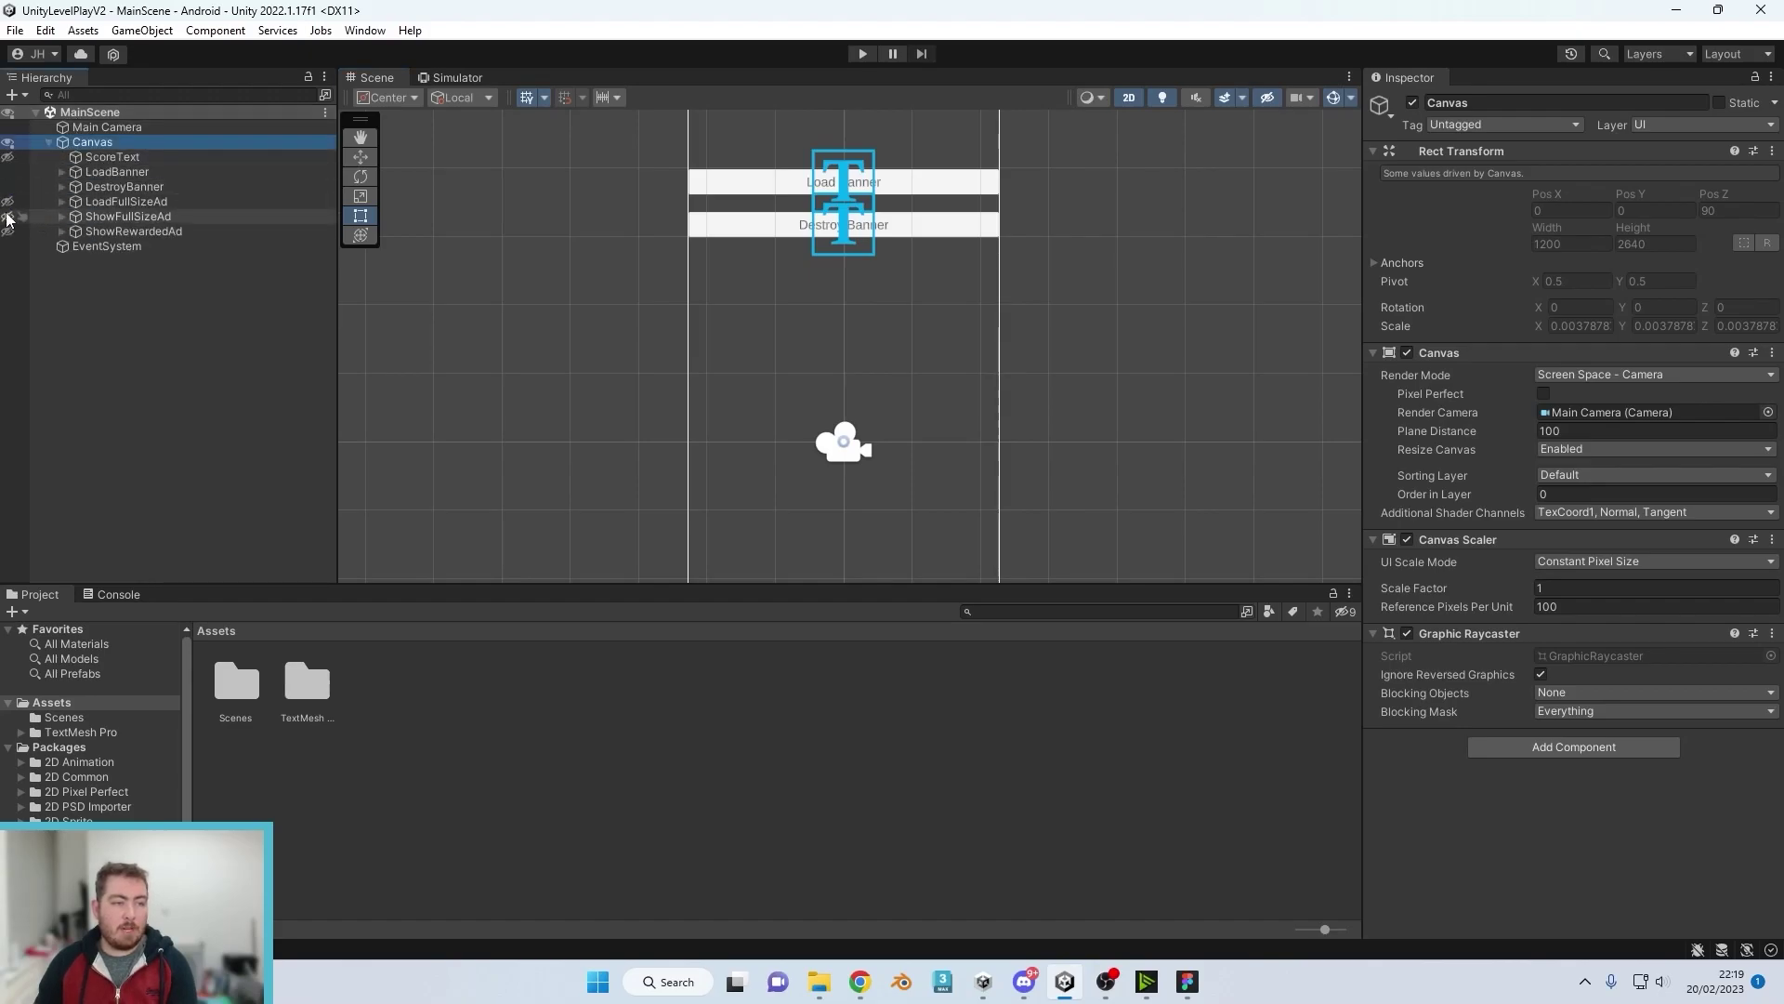
{"action": "left_click", "coordinate": [8, 202]}
{"action": "left_click", "coordinate": [8, 217]}
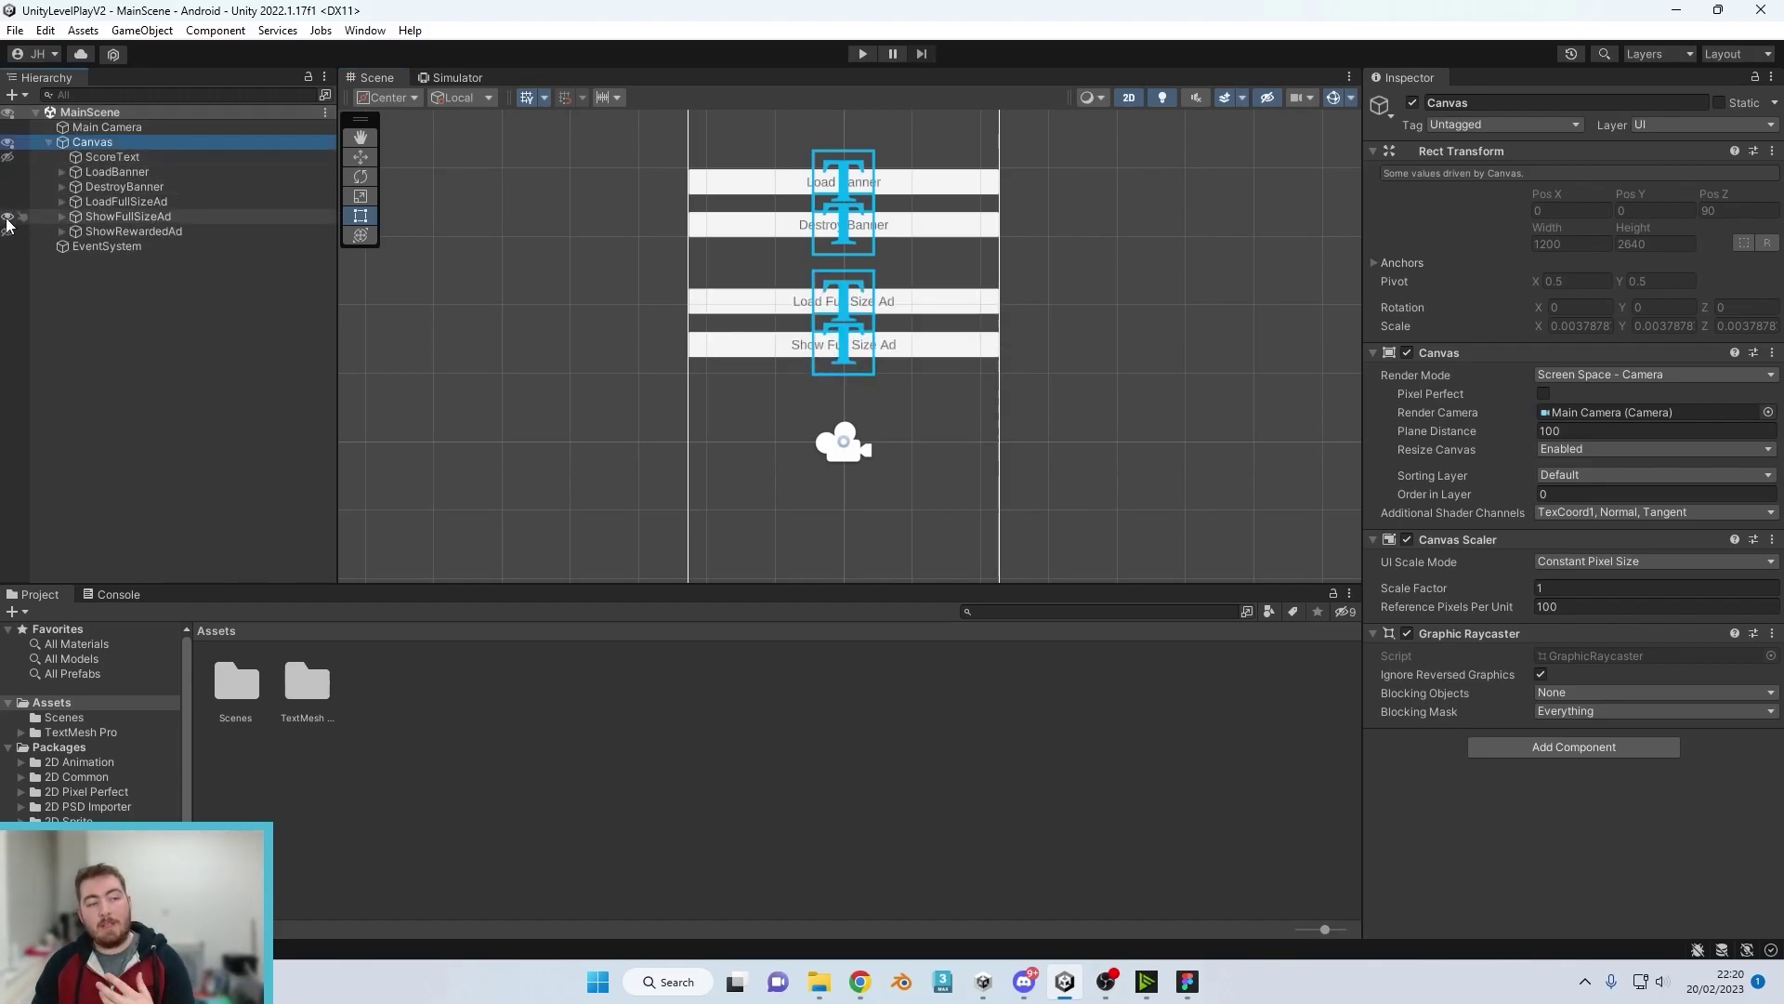
Step: Show the ShowRewardedAd button in the scene and hide it again, leaving no object selected
{"action": "left_click", "coordinate": [8, 231]}
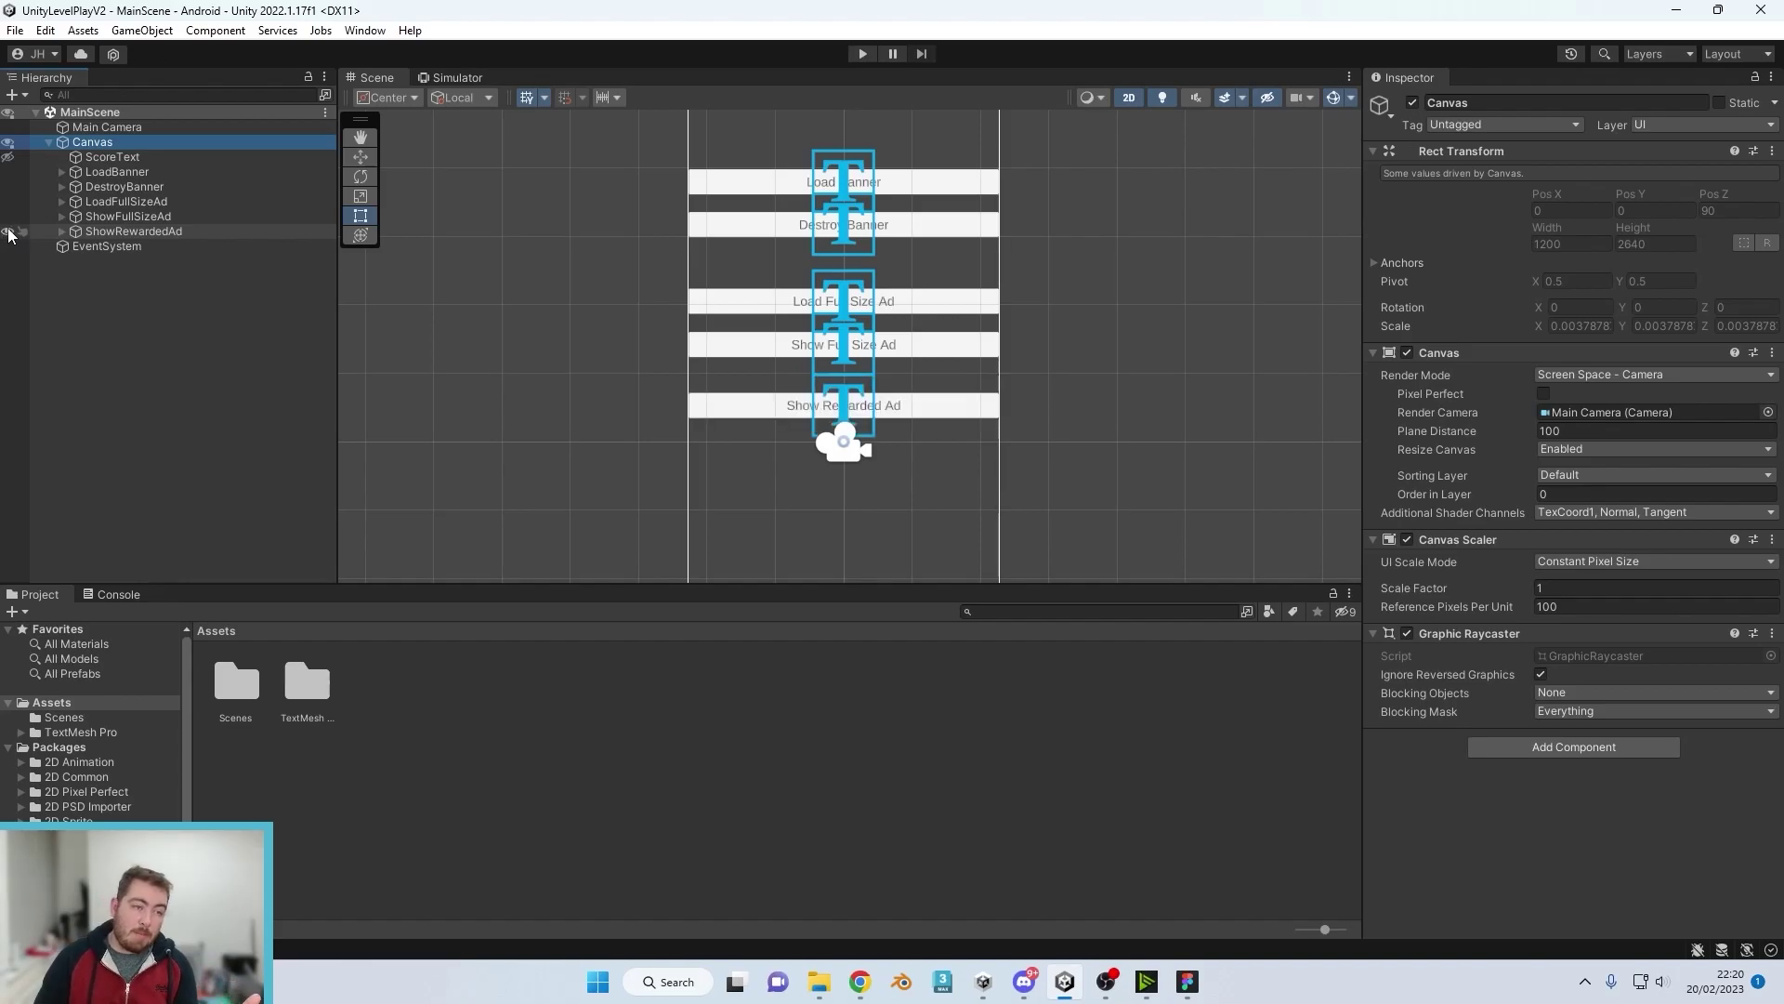
{"action": "left_click", "coordinate": [5, 232]}
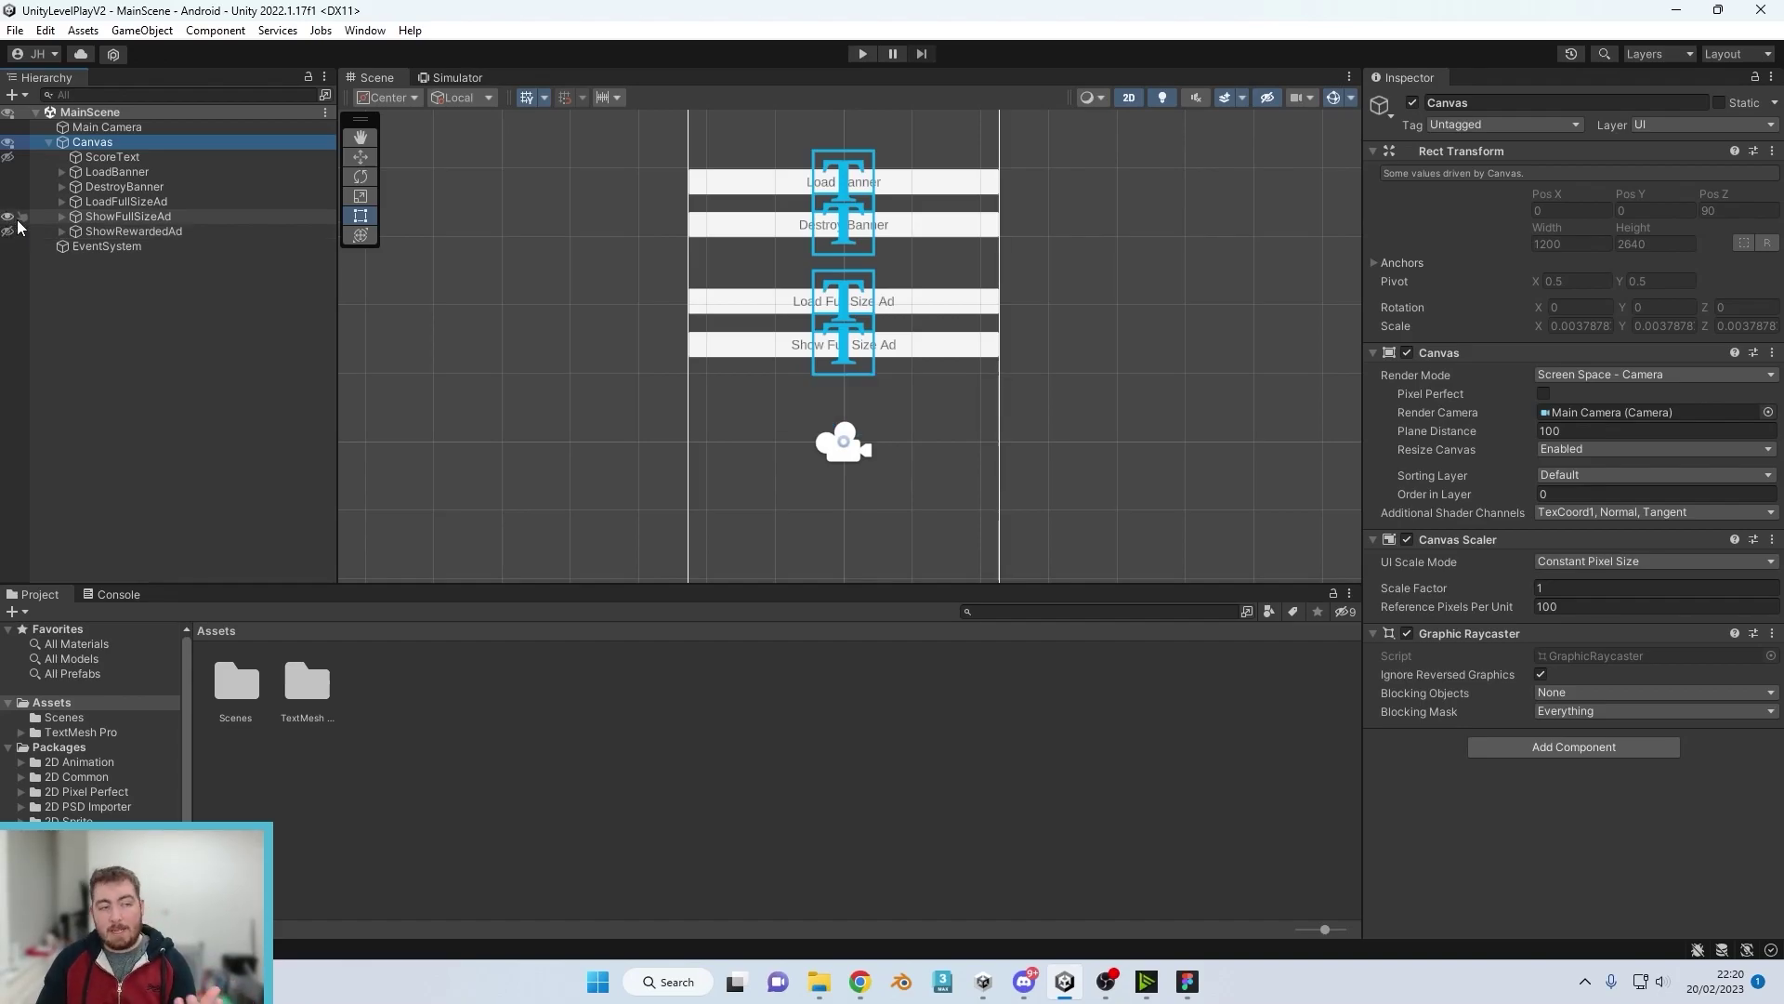
{"action": "left_click", "coordinate": [181, 216]}
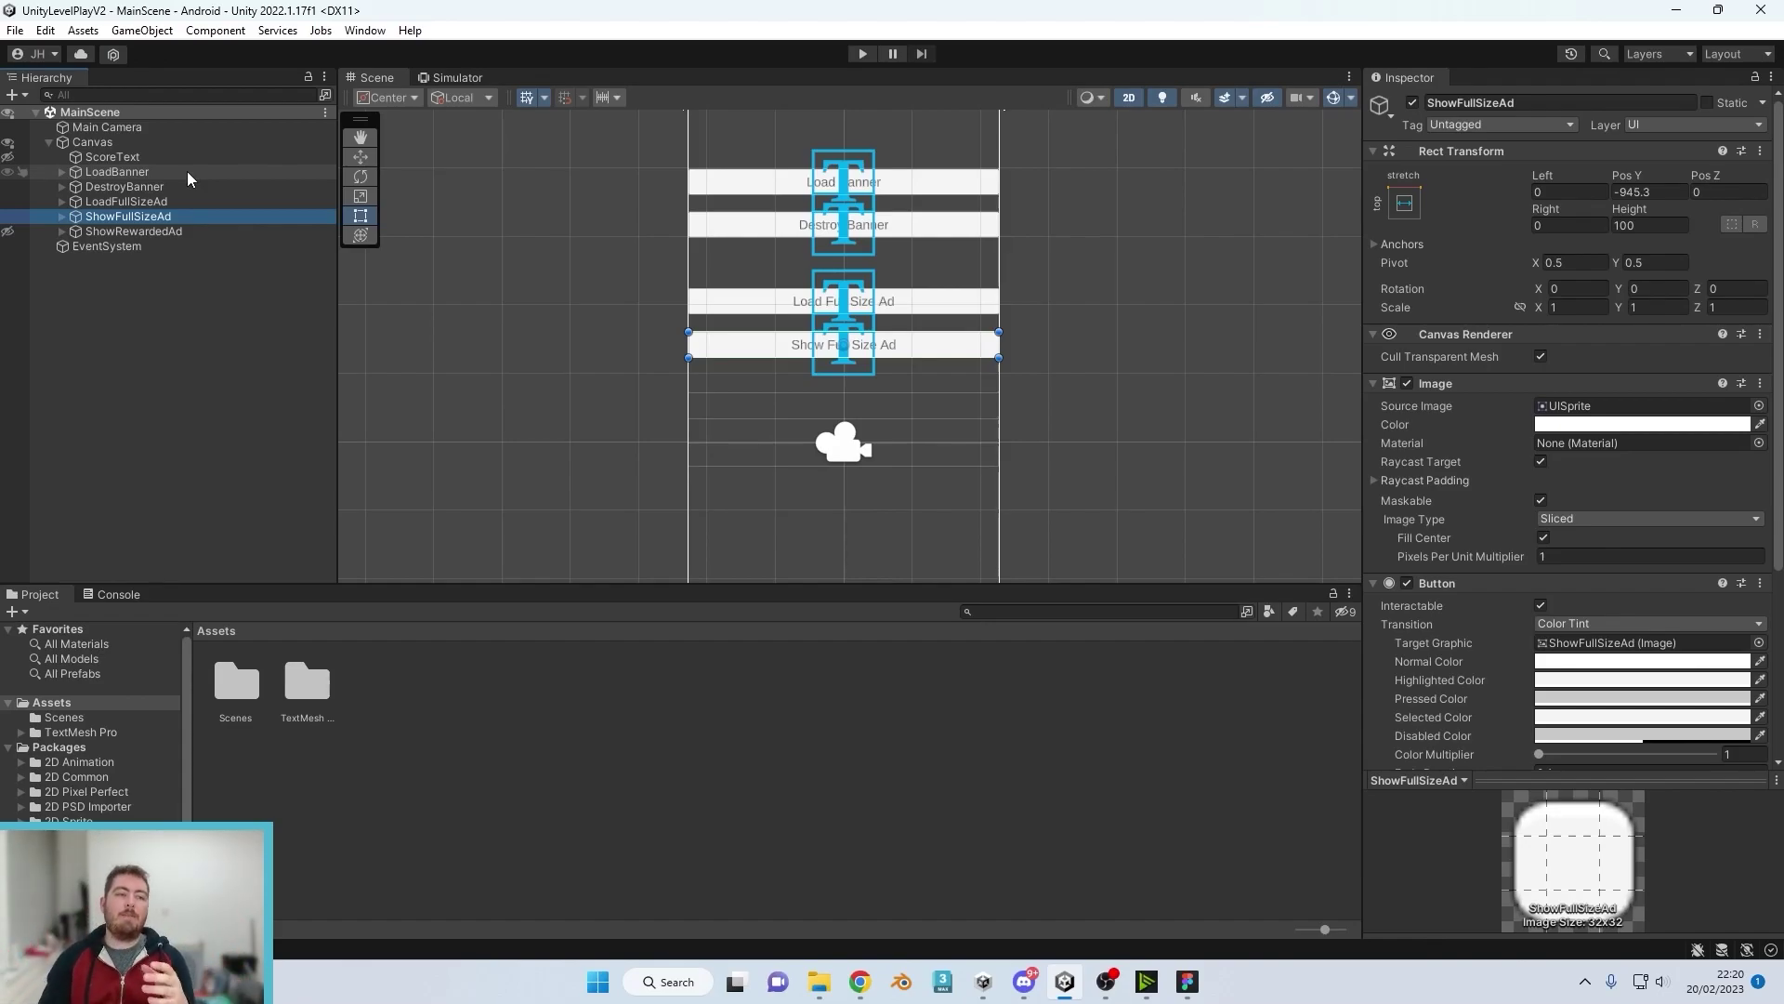
{"action": "left_click", "coordinate": [600, 380]}
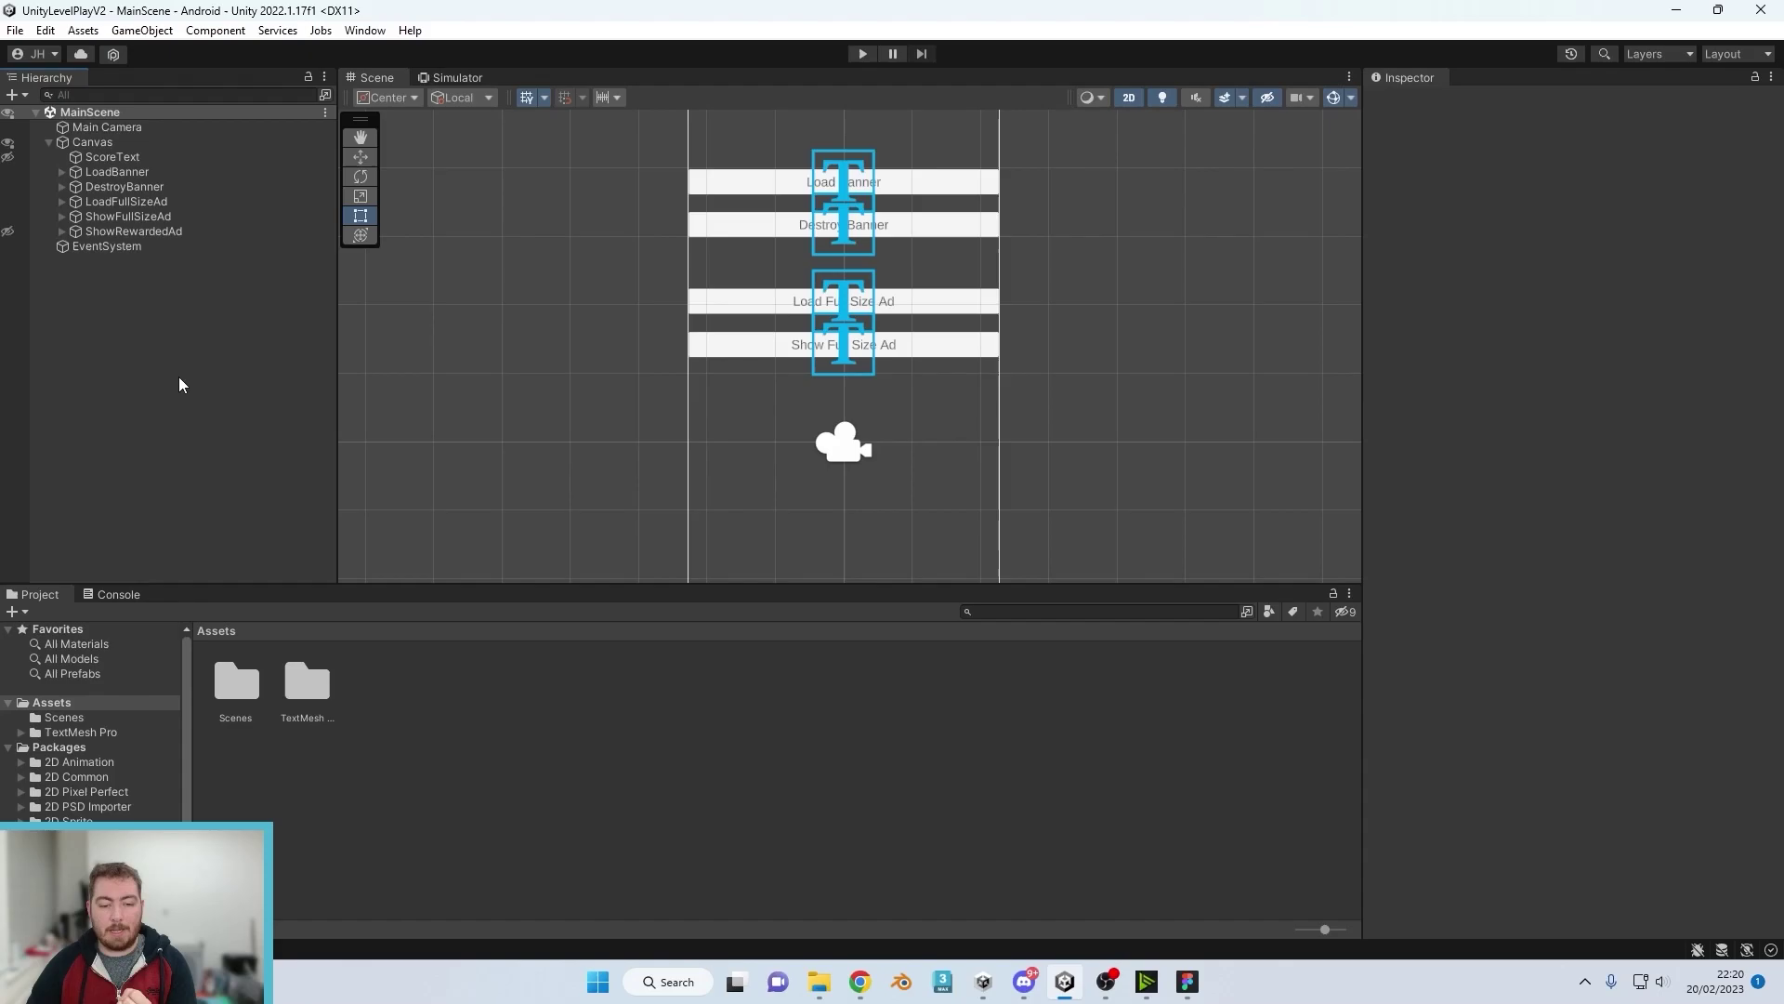
Step: Switch to Chrome and open the ironSource Knowledge Center from the ironSource dashboard
{"action": "left_click", "coordinate": [861, 976]}
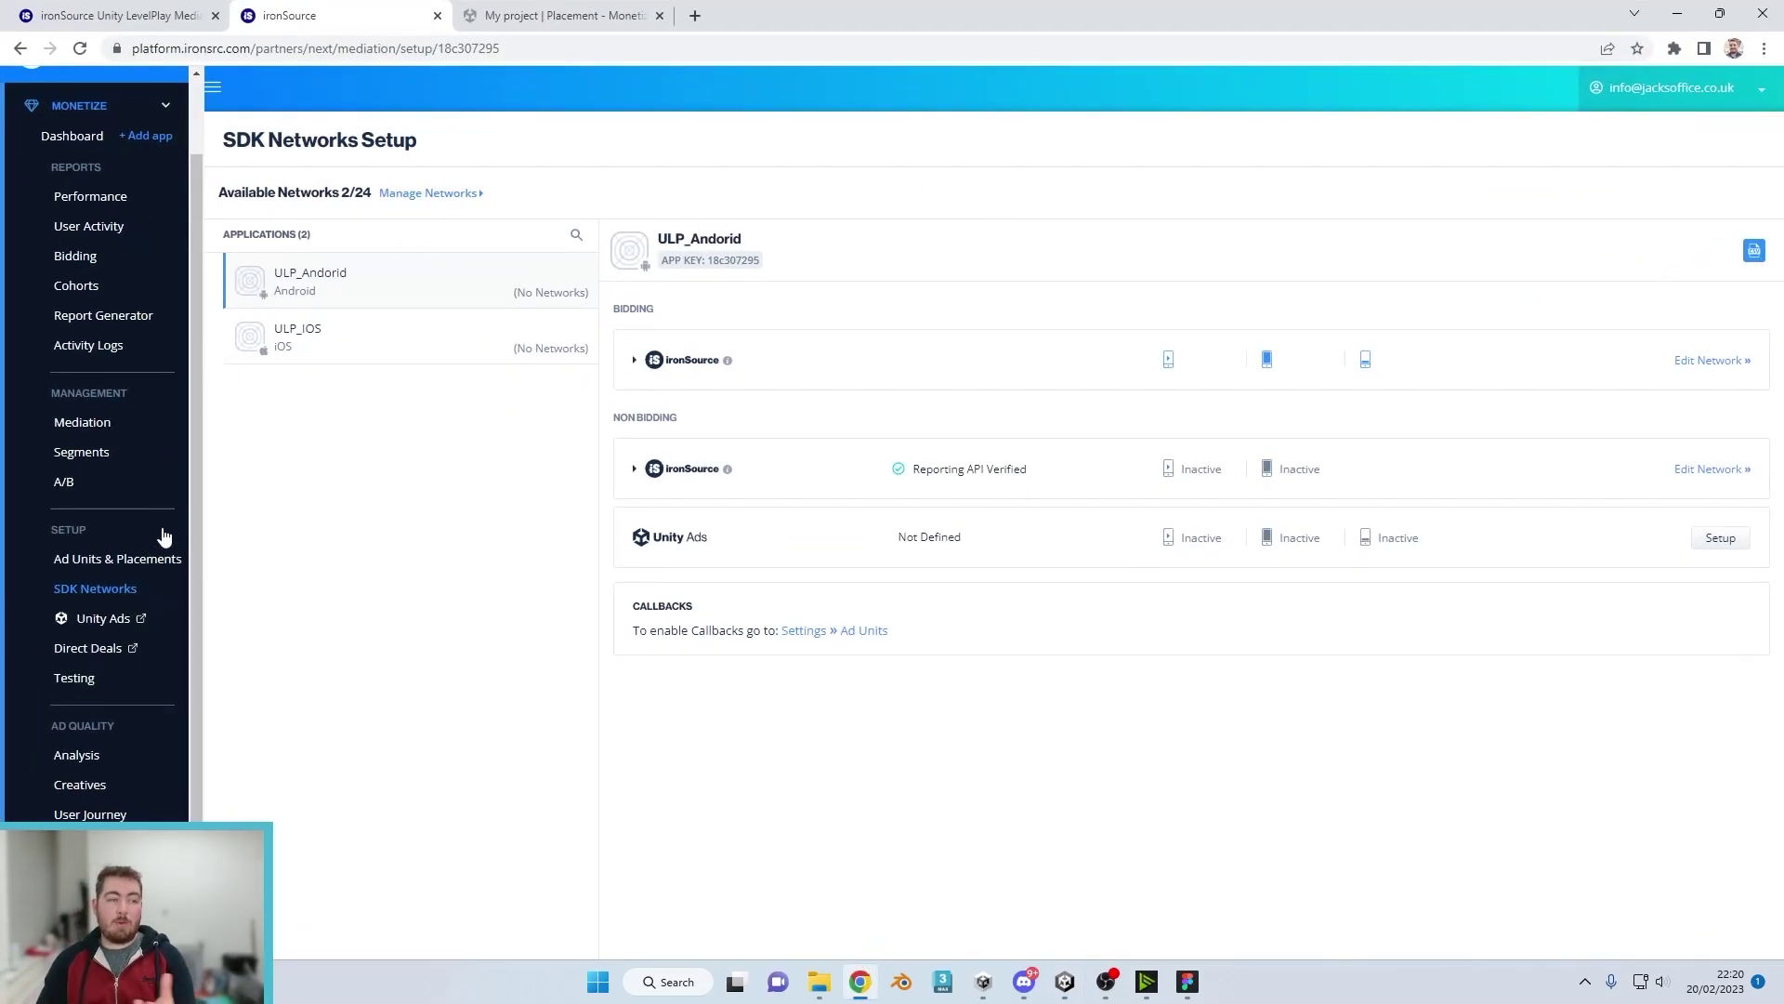
{"action": "left_click", "coordinate": [102, 618]}
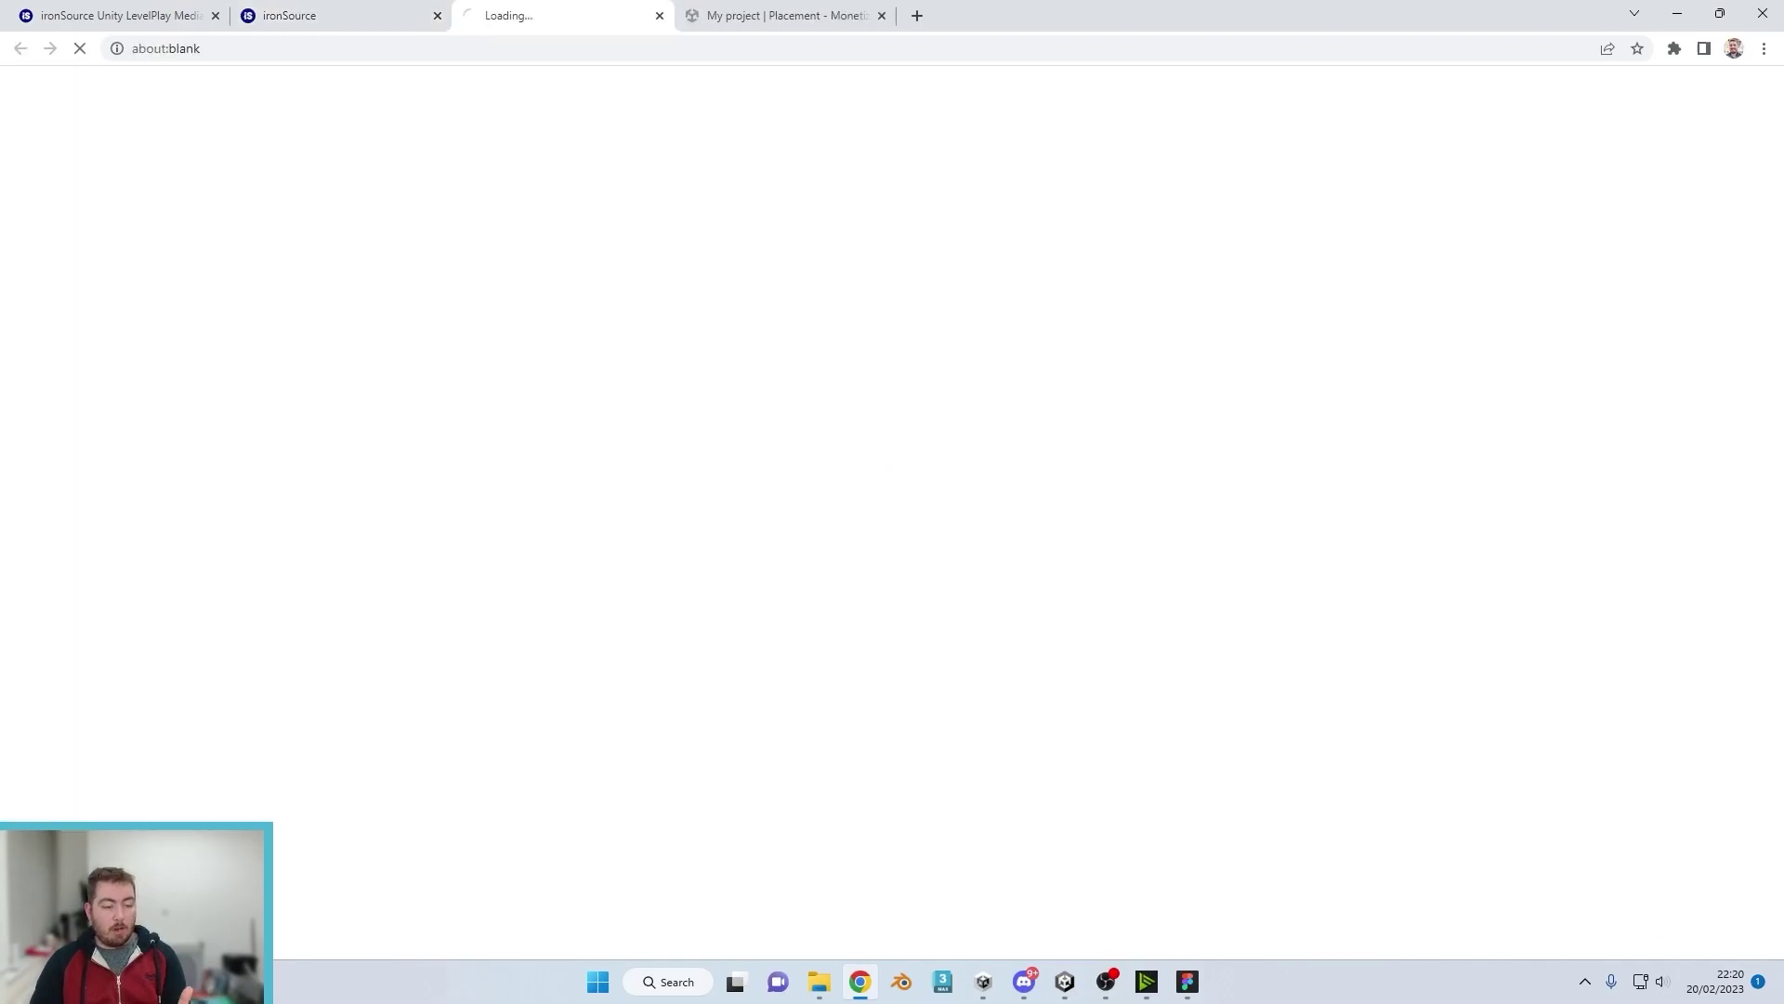
{"action": "left_click", "coordinate": [307, 16]}
{"action": "scroll", "coordinate": [102, 279], "scroll_direction": "up", "scroll_amount": 1}
{"action": "scroll", "coordinate": [102, 279], "scroll_direction": "down", "scroll_amount": 1}
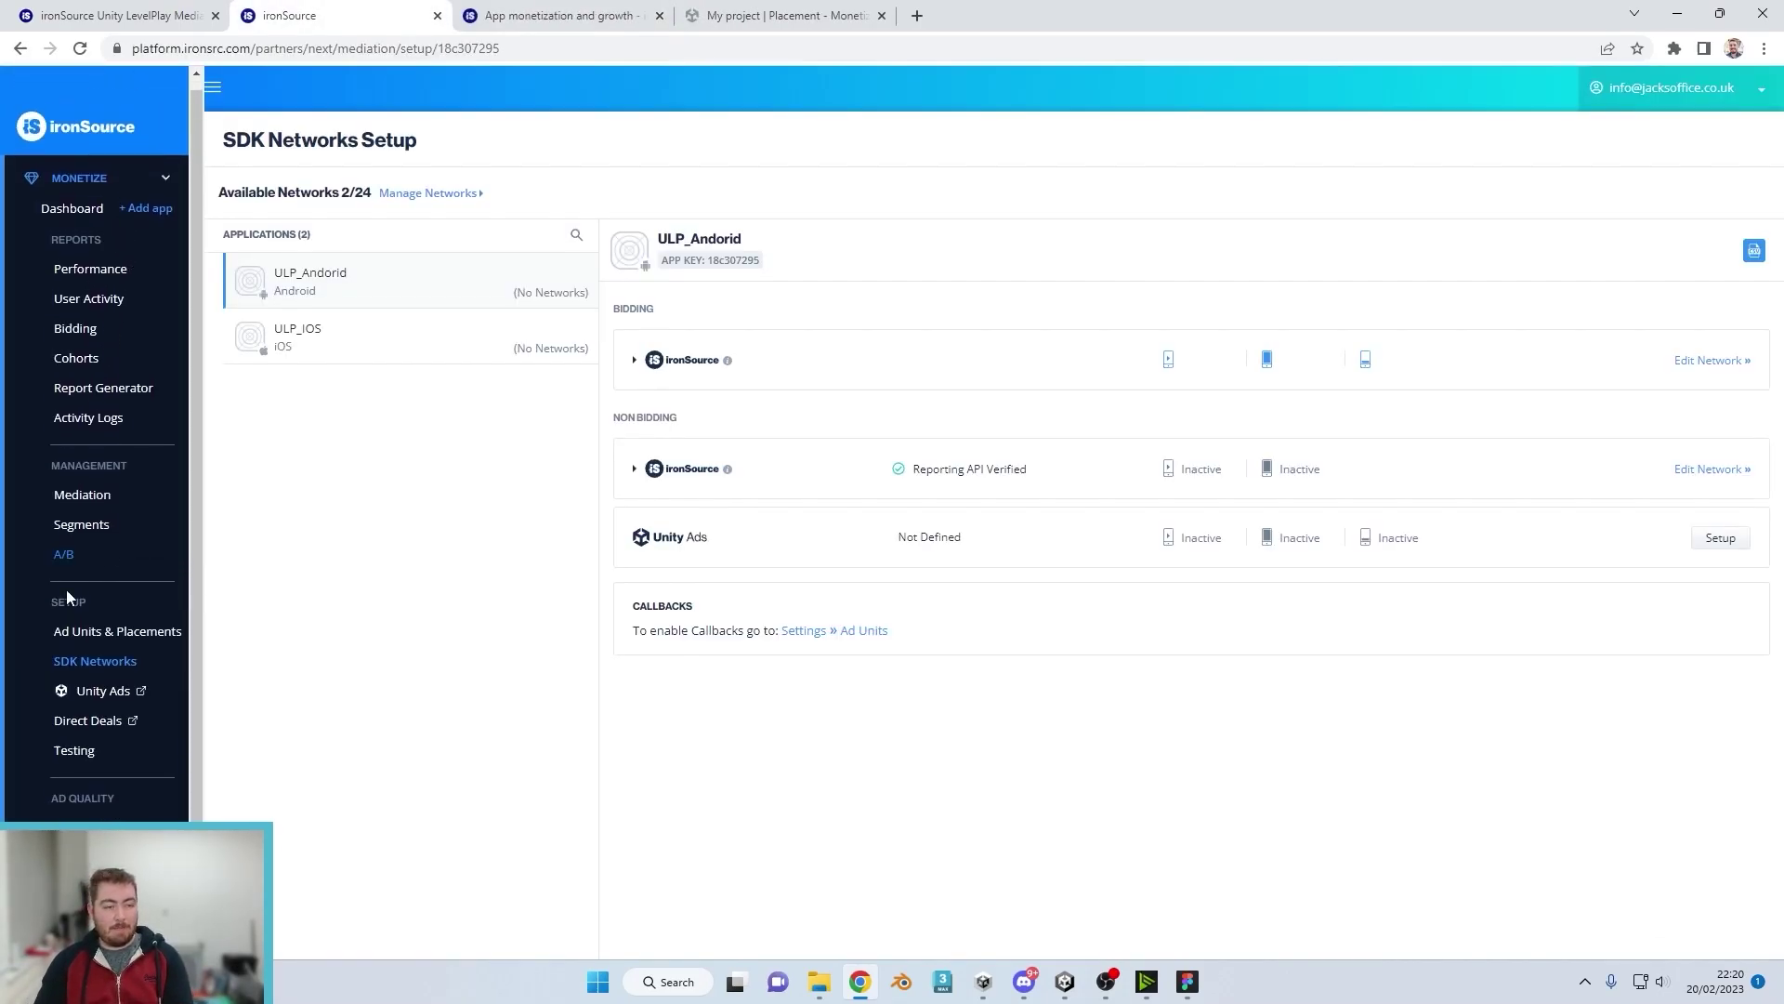
{"action": "left_click", "coordinate": [520, 15]}
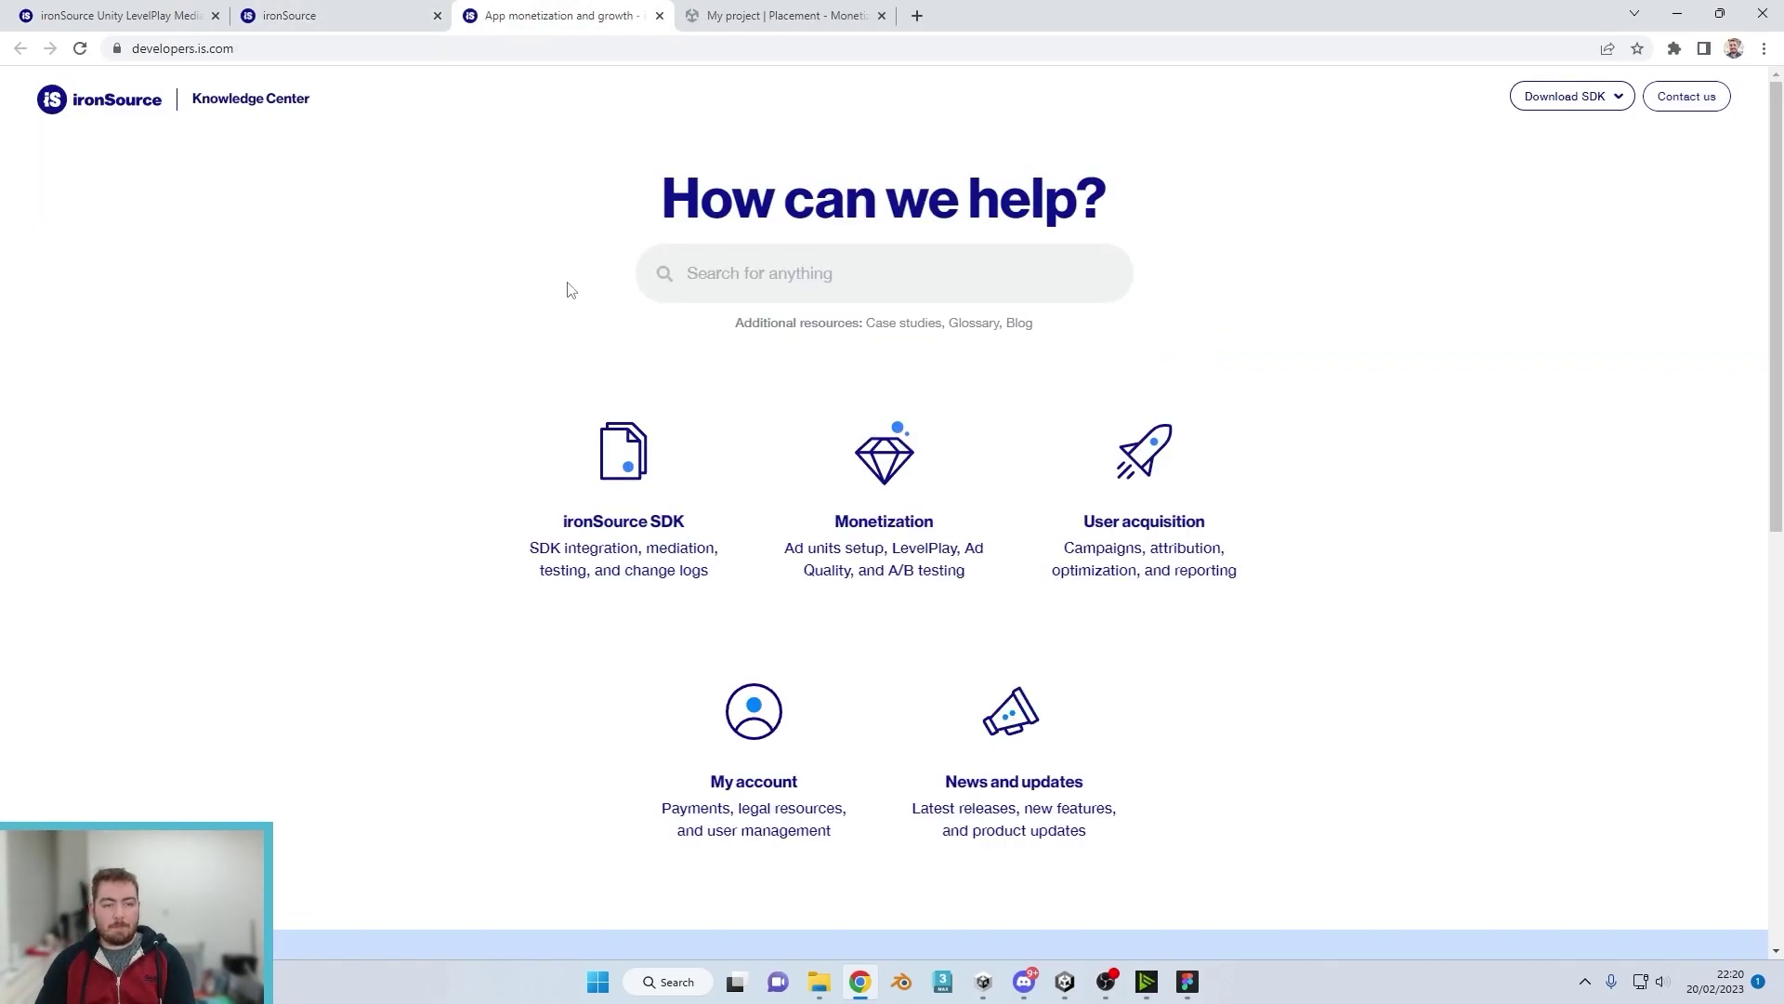
Step: Find the Unity Plugin Integration guide in the ironSource SDK documentation and download Unity Plugin Version 7.2.7
{"action": "left_click", "coordinate": [620, 420]}
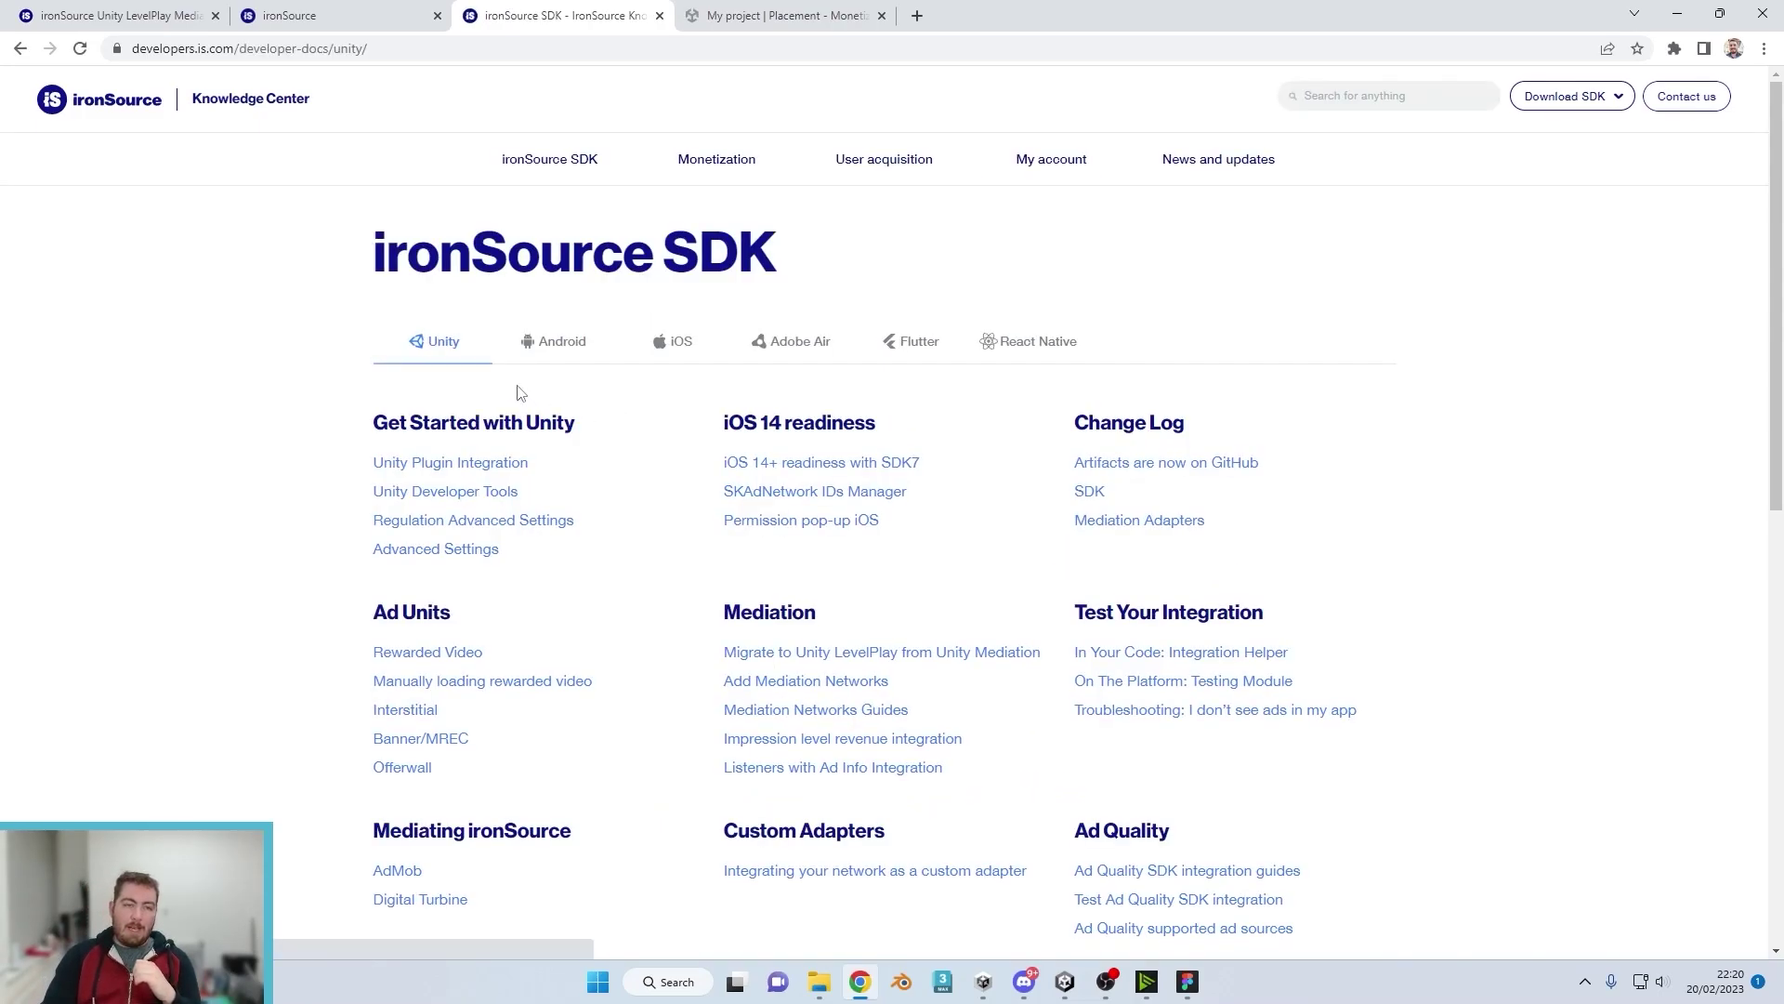
{"action": "left_click", "coordinate": [505, 465]}
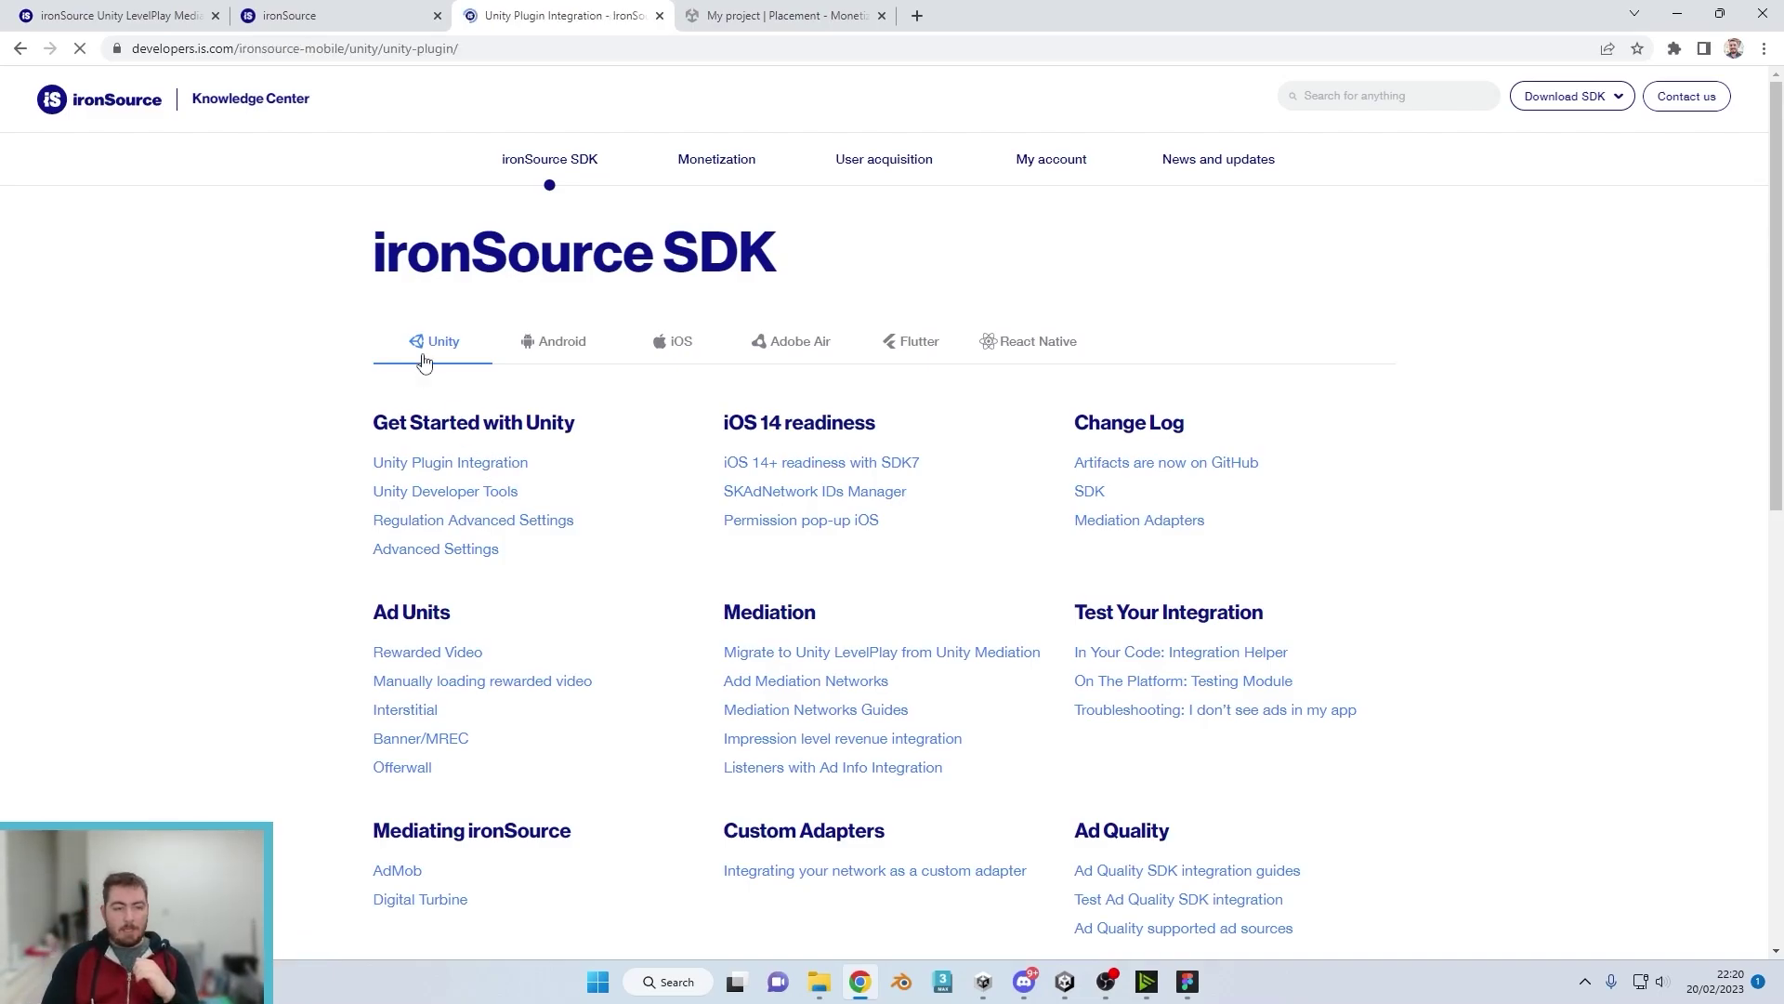
{"action": "scroll", "coordinate": [659, 324], "scroll_direction": "down", "scroll_amount": 4}
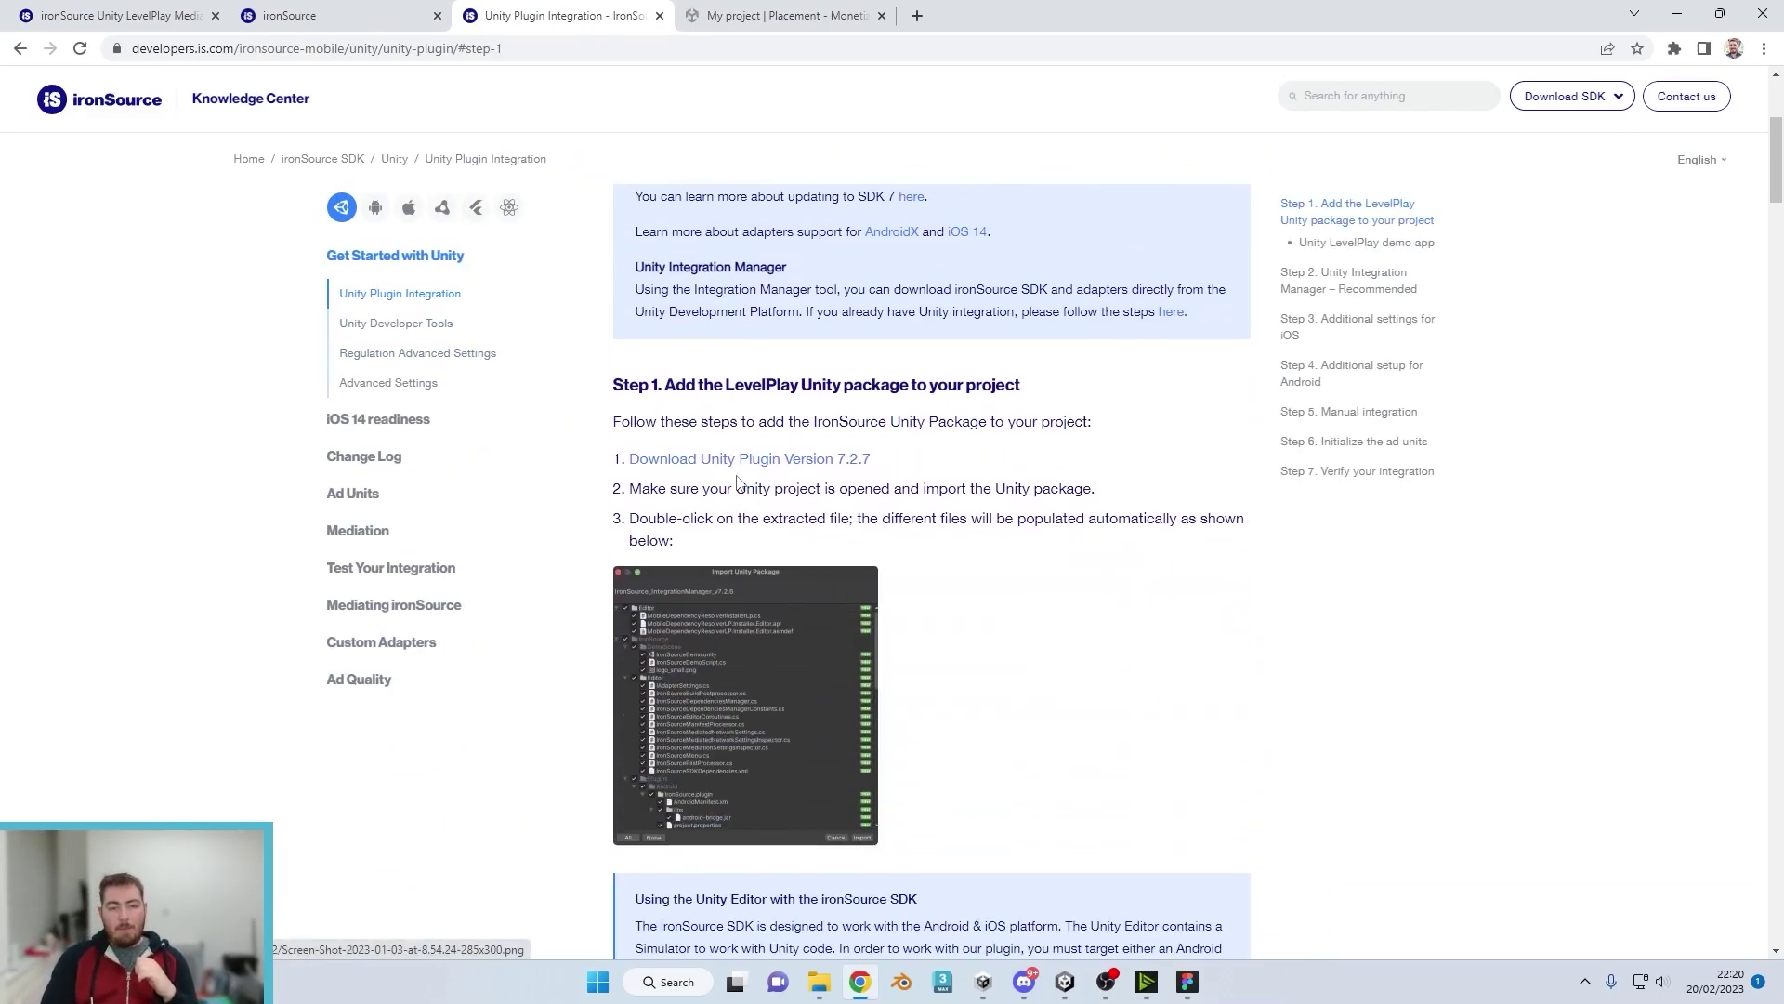
{"action": "left_click", "coordinate": [667, 460]}
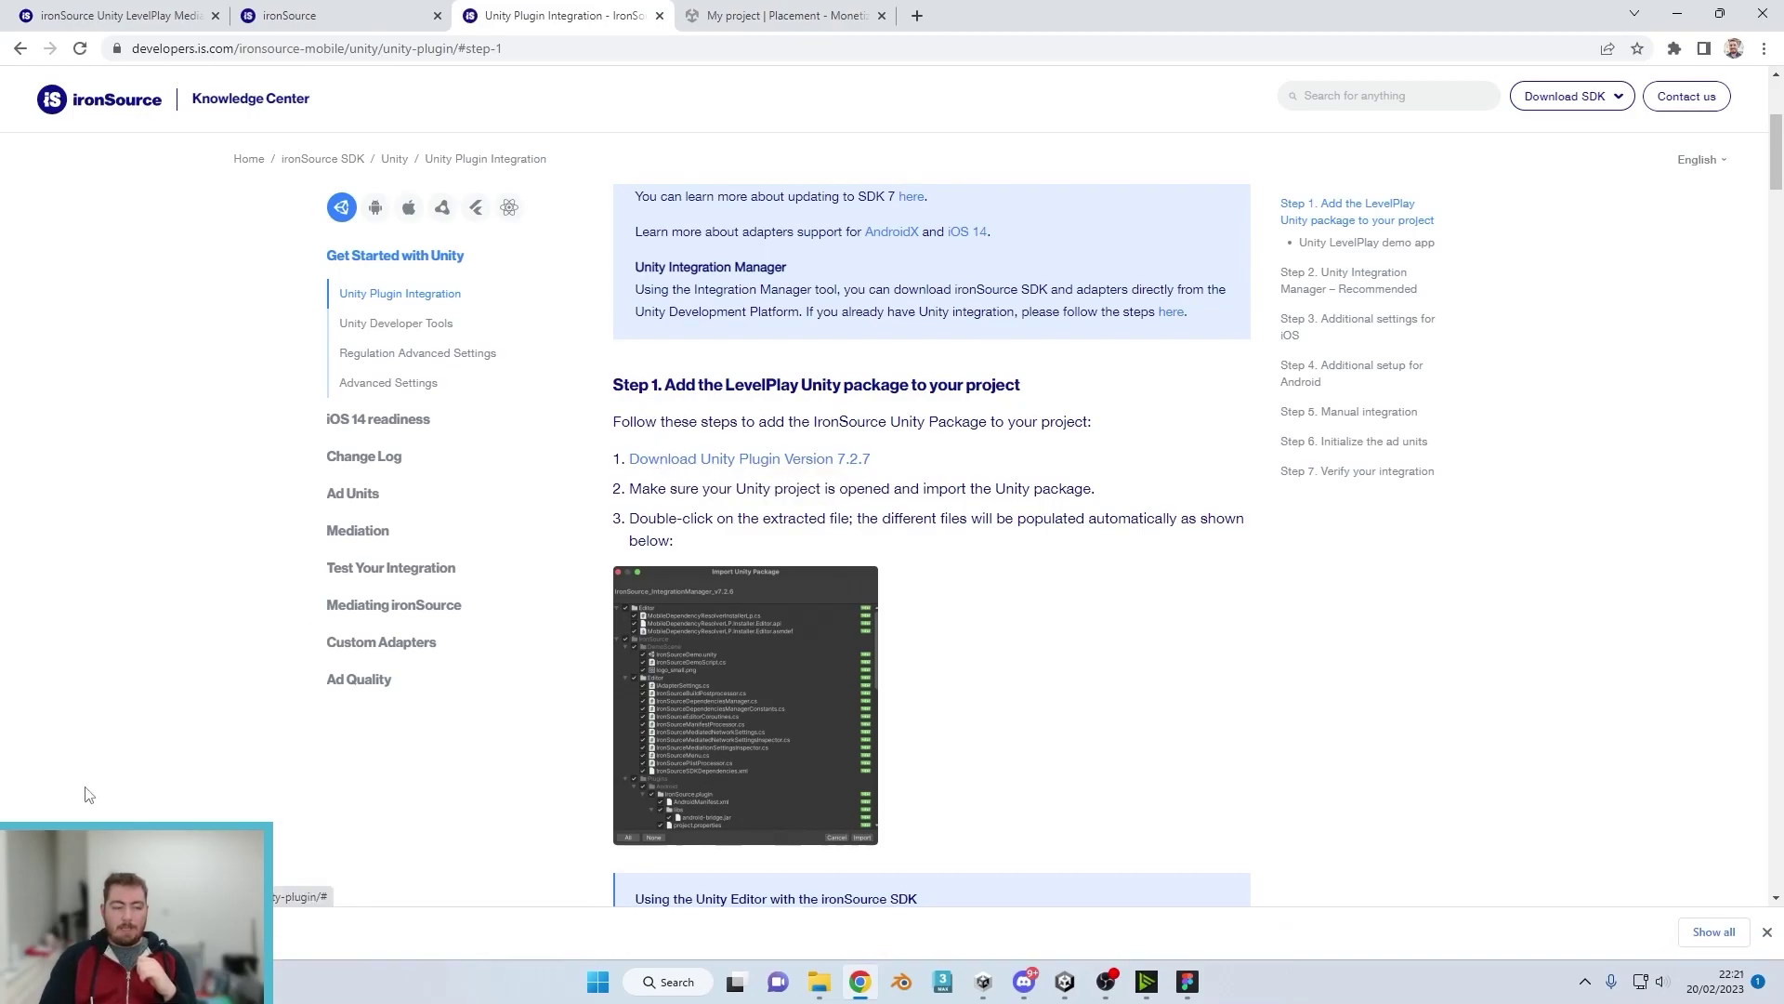
Step: Import all items of the downloaded IronSource_IntegrationManager_v7.2.7 package into the Unity project, together with the Mobile Dependency Resolver
{"action": "left_click_drag", "start_coordinate": [320, 958], "coordinate": [1075, 784]}
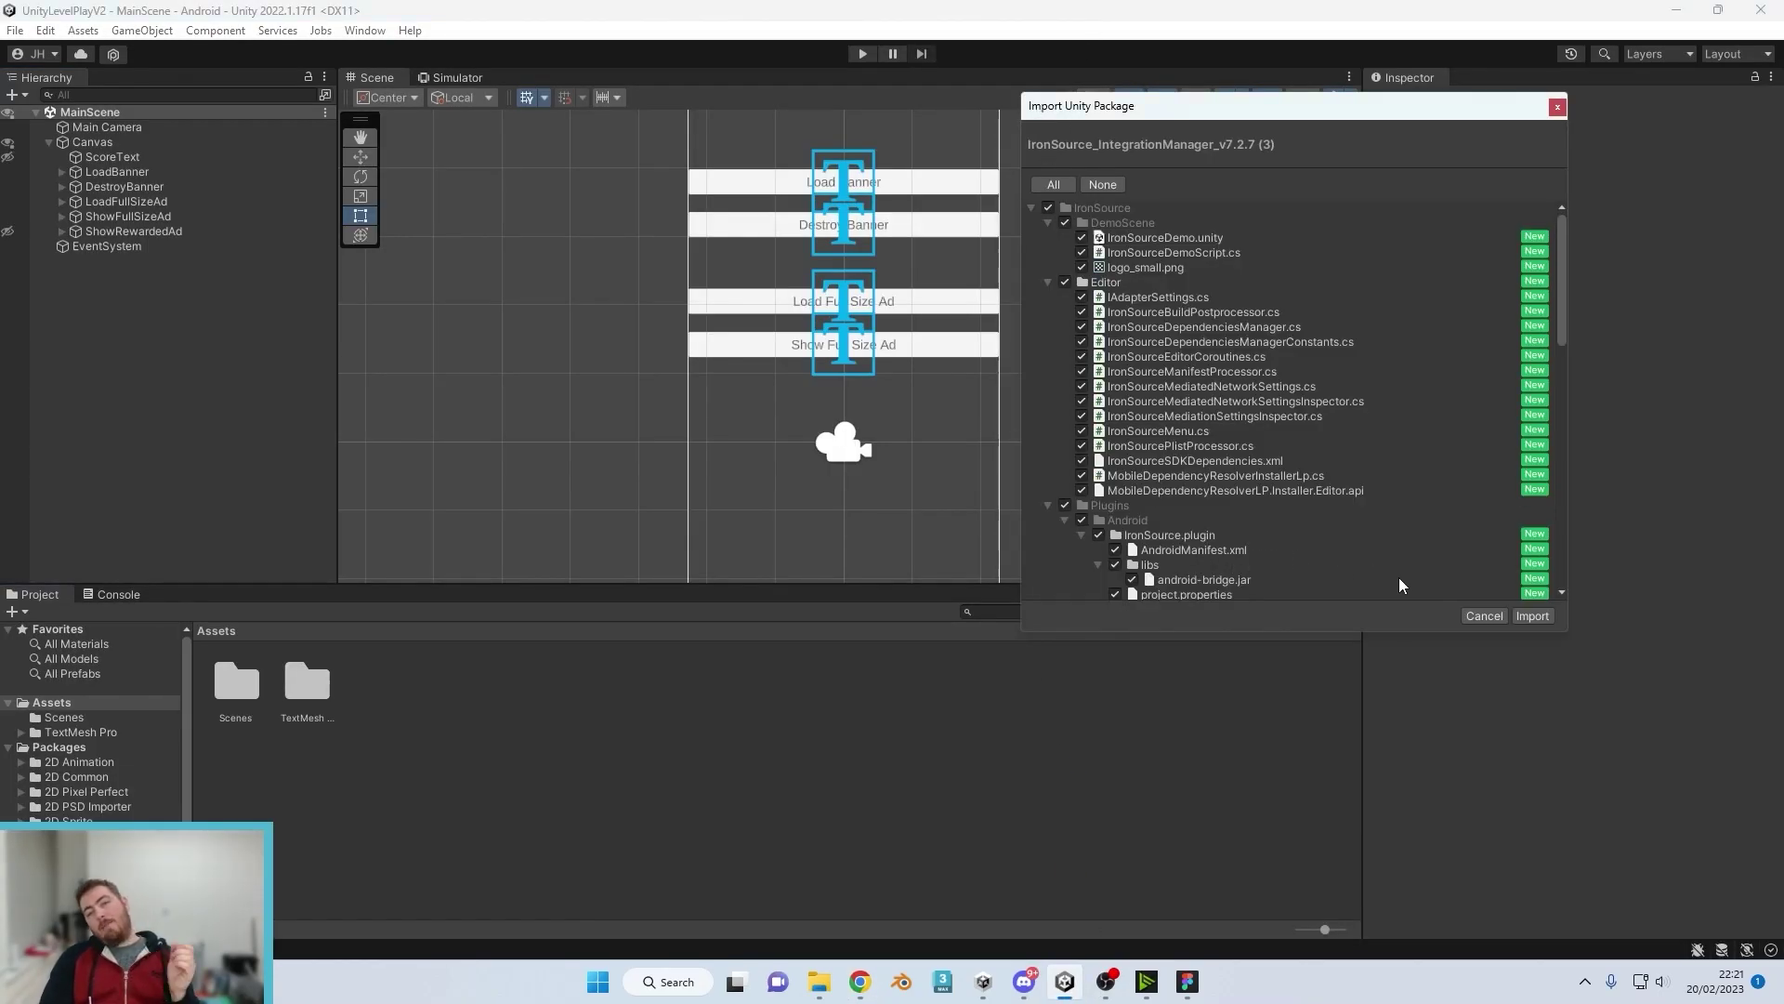
{"action": "scroll", "coordinate": [1302, 438], "scroll_direction": "down", "scroll_amount": 10}
{"action": "scroll", "coordinate": [1298, 433], "scroll_direction": "up", "scroll_amount": 10}
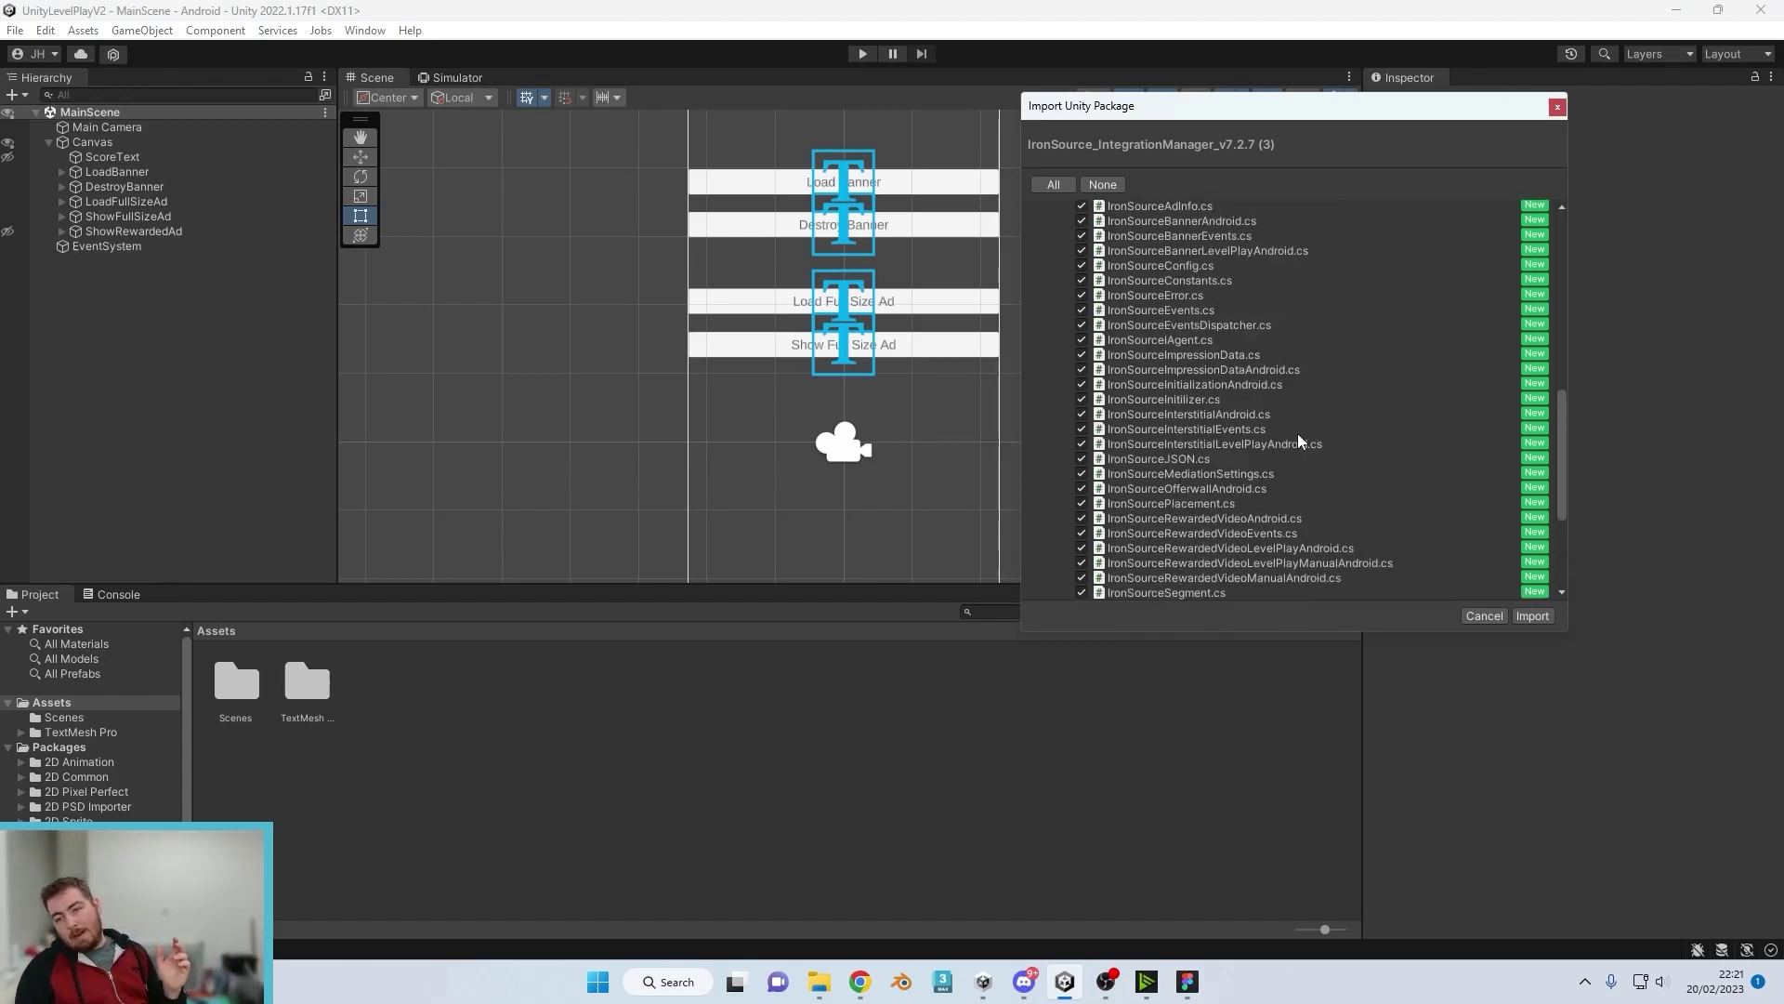
{"action": "left_click", "coordinate": [1549, 621]}
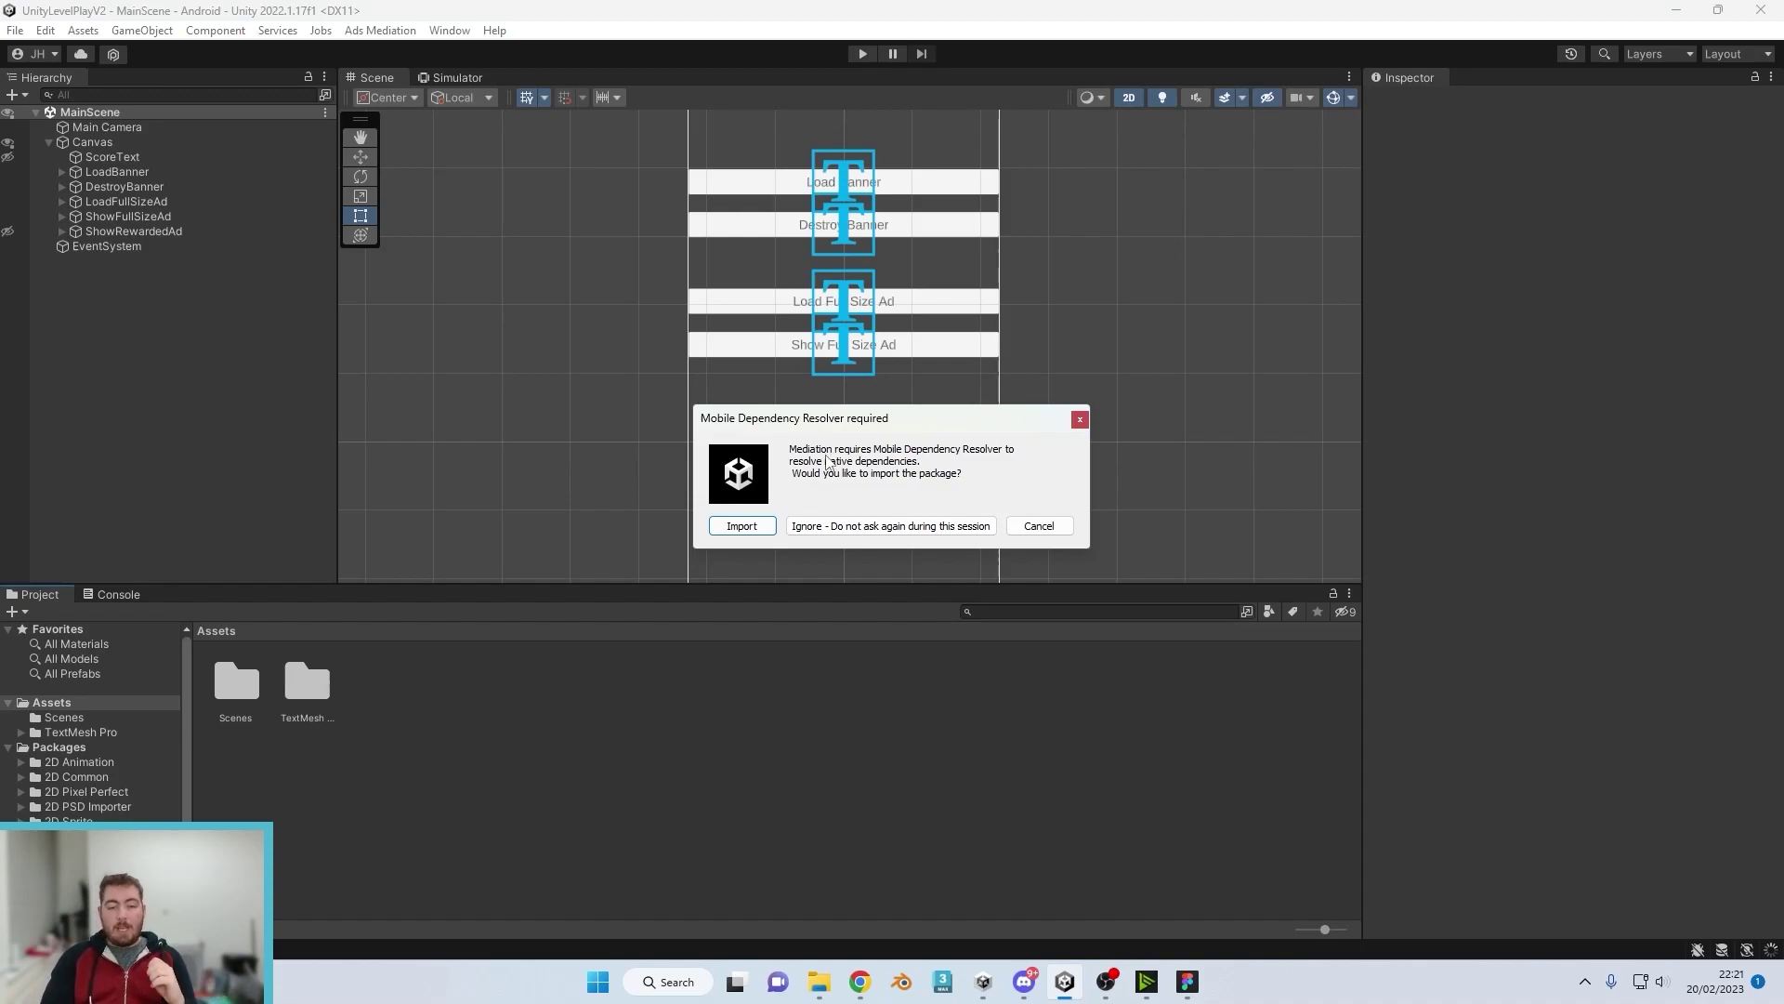
{"action": "left_click", "coordinate": [768, 524]}
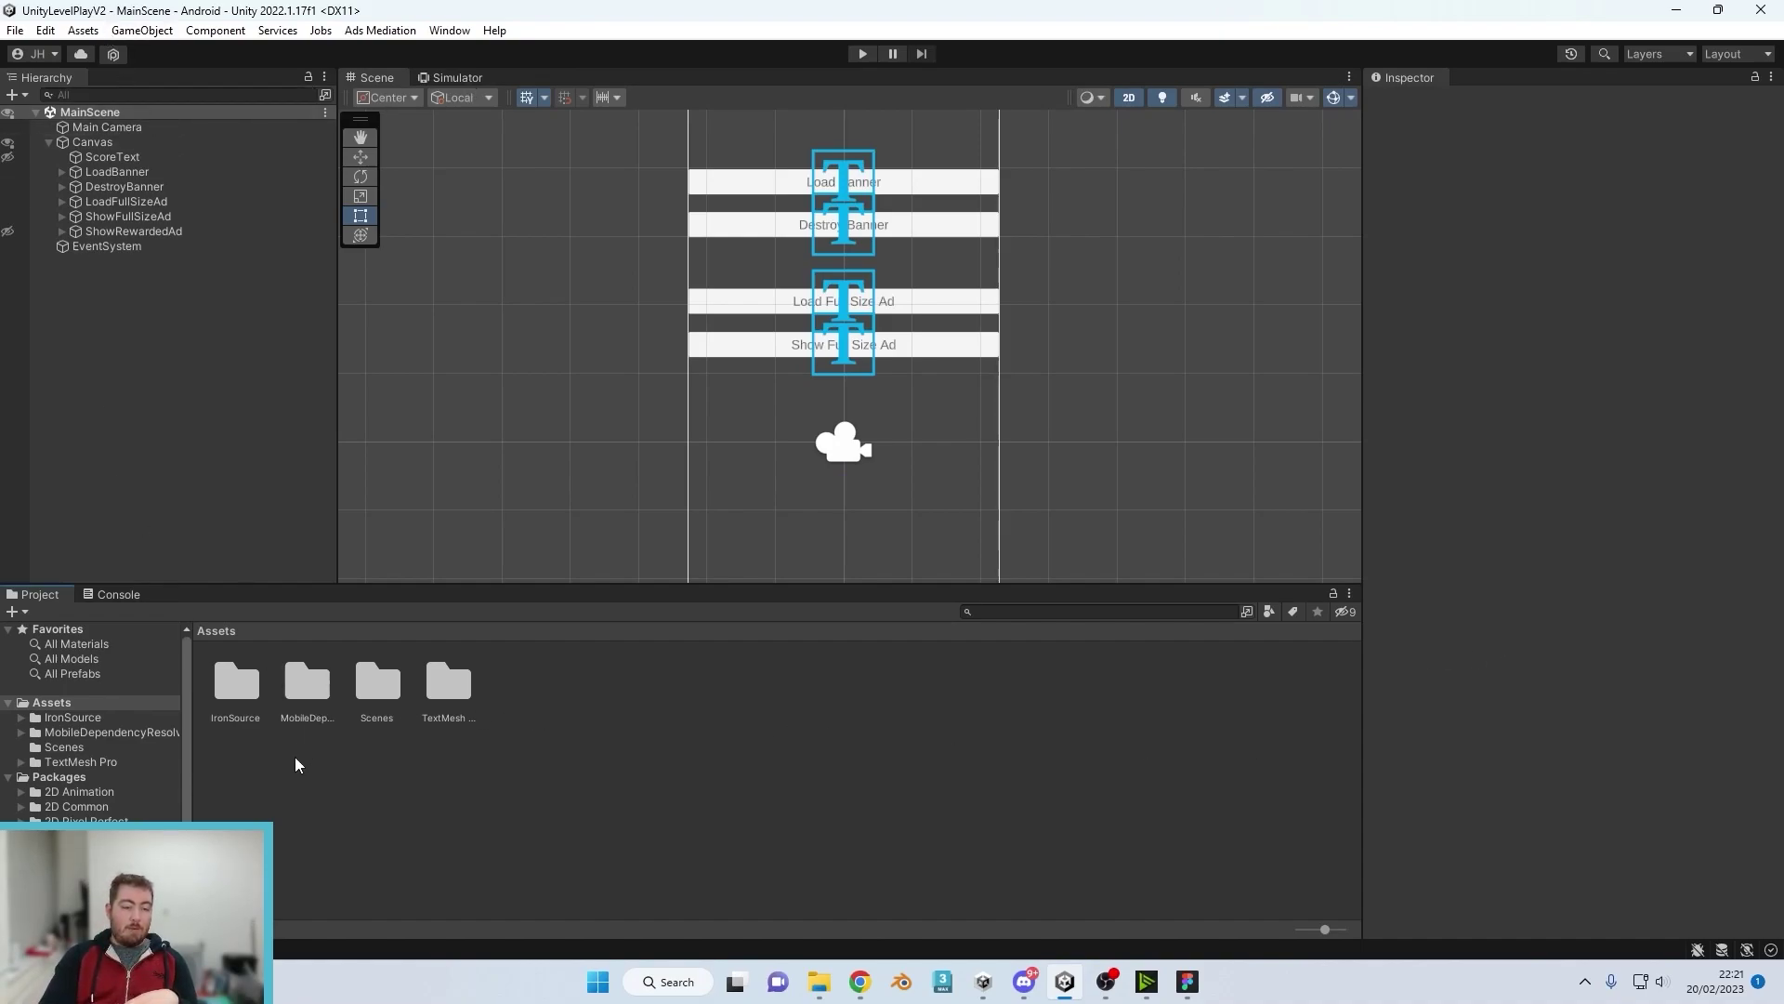
{"action": "left_click", "coordinate": [234, 687]}
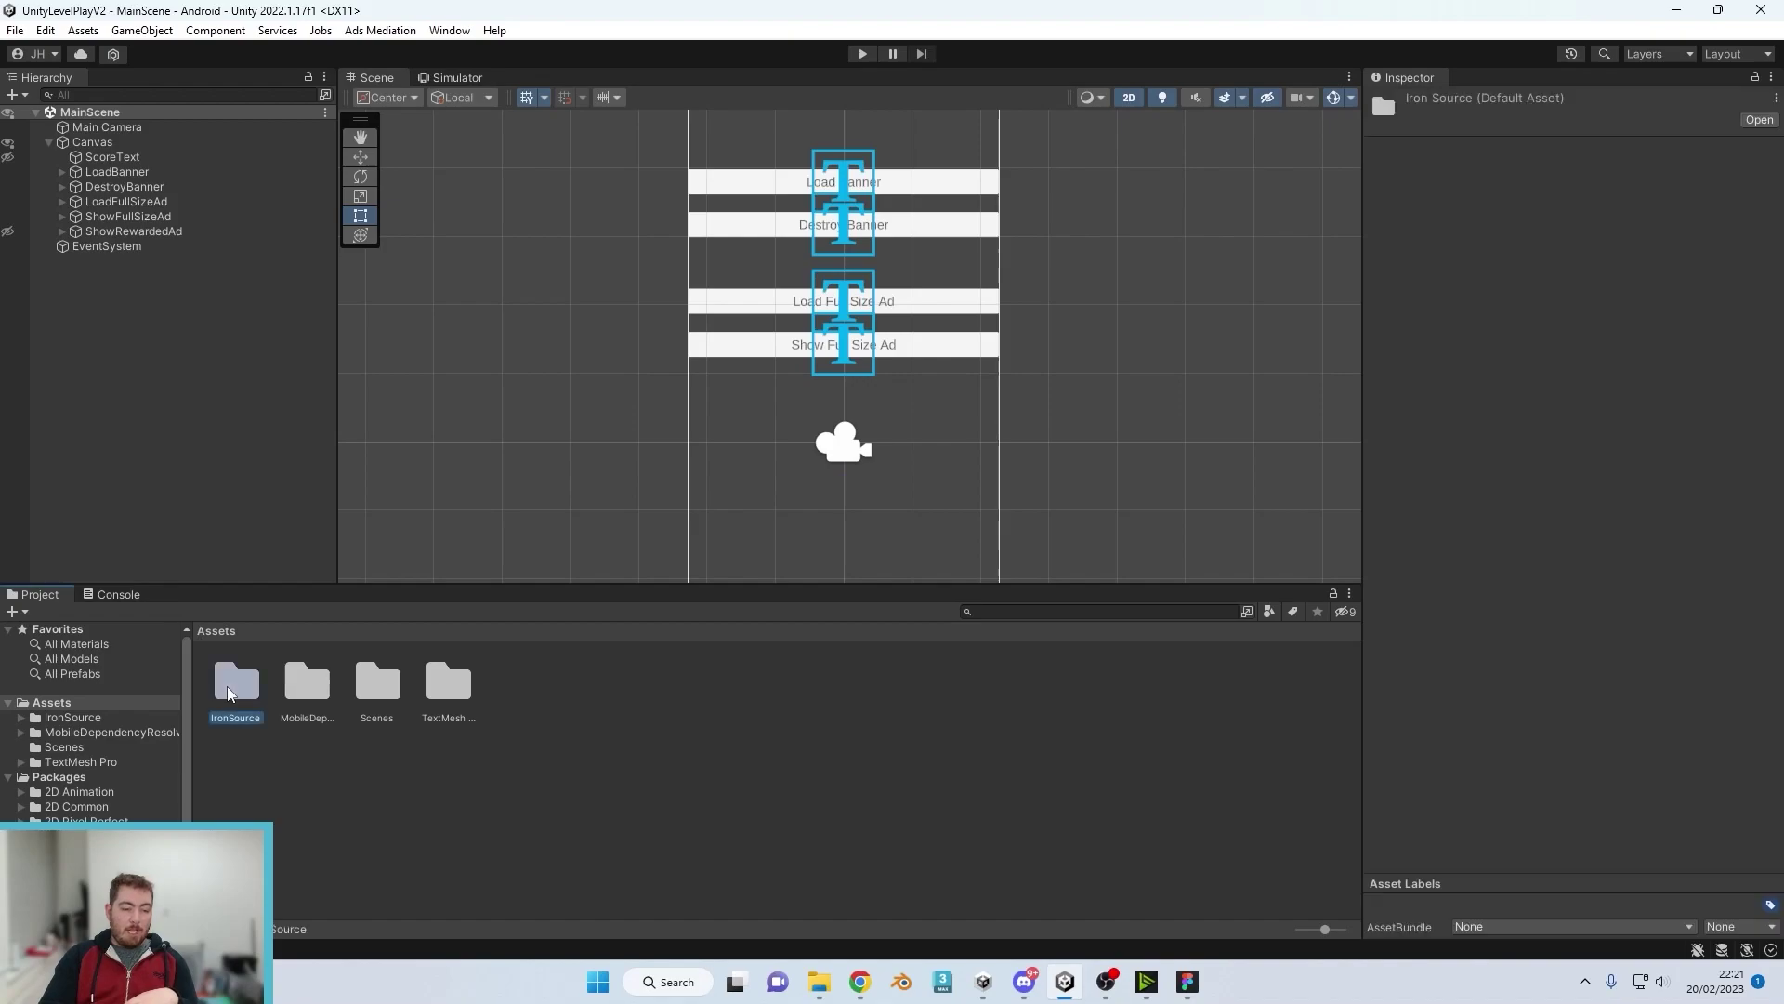
{"action": "left_click", "coordinate": [327, 712]}
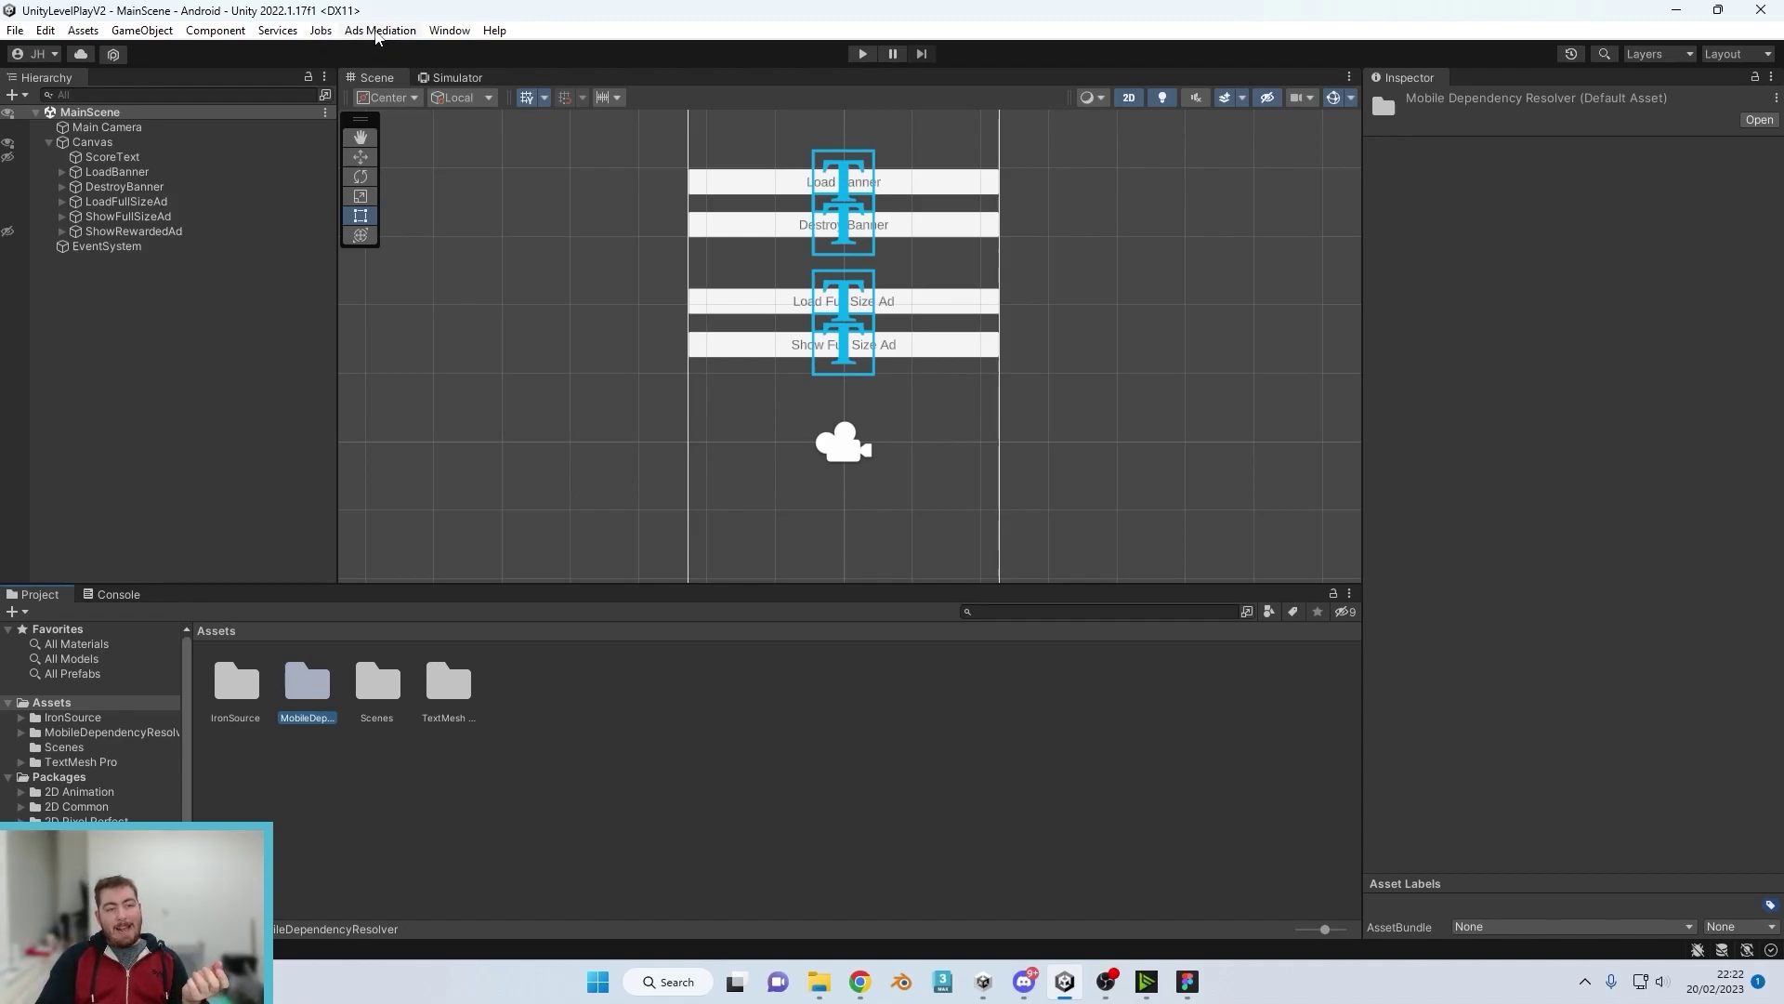
Step: Install the UnityAds adapter through the LevelPlay Integration Manager and close the manager
{"action": "left_click", "coordinate": [377, 31]}
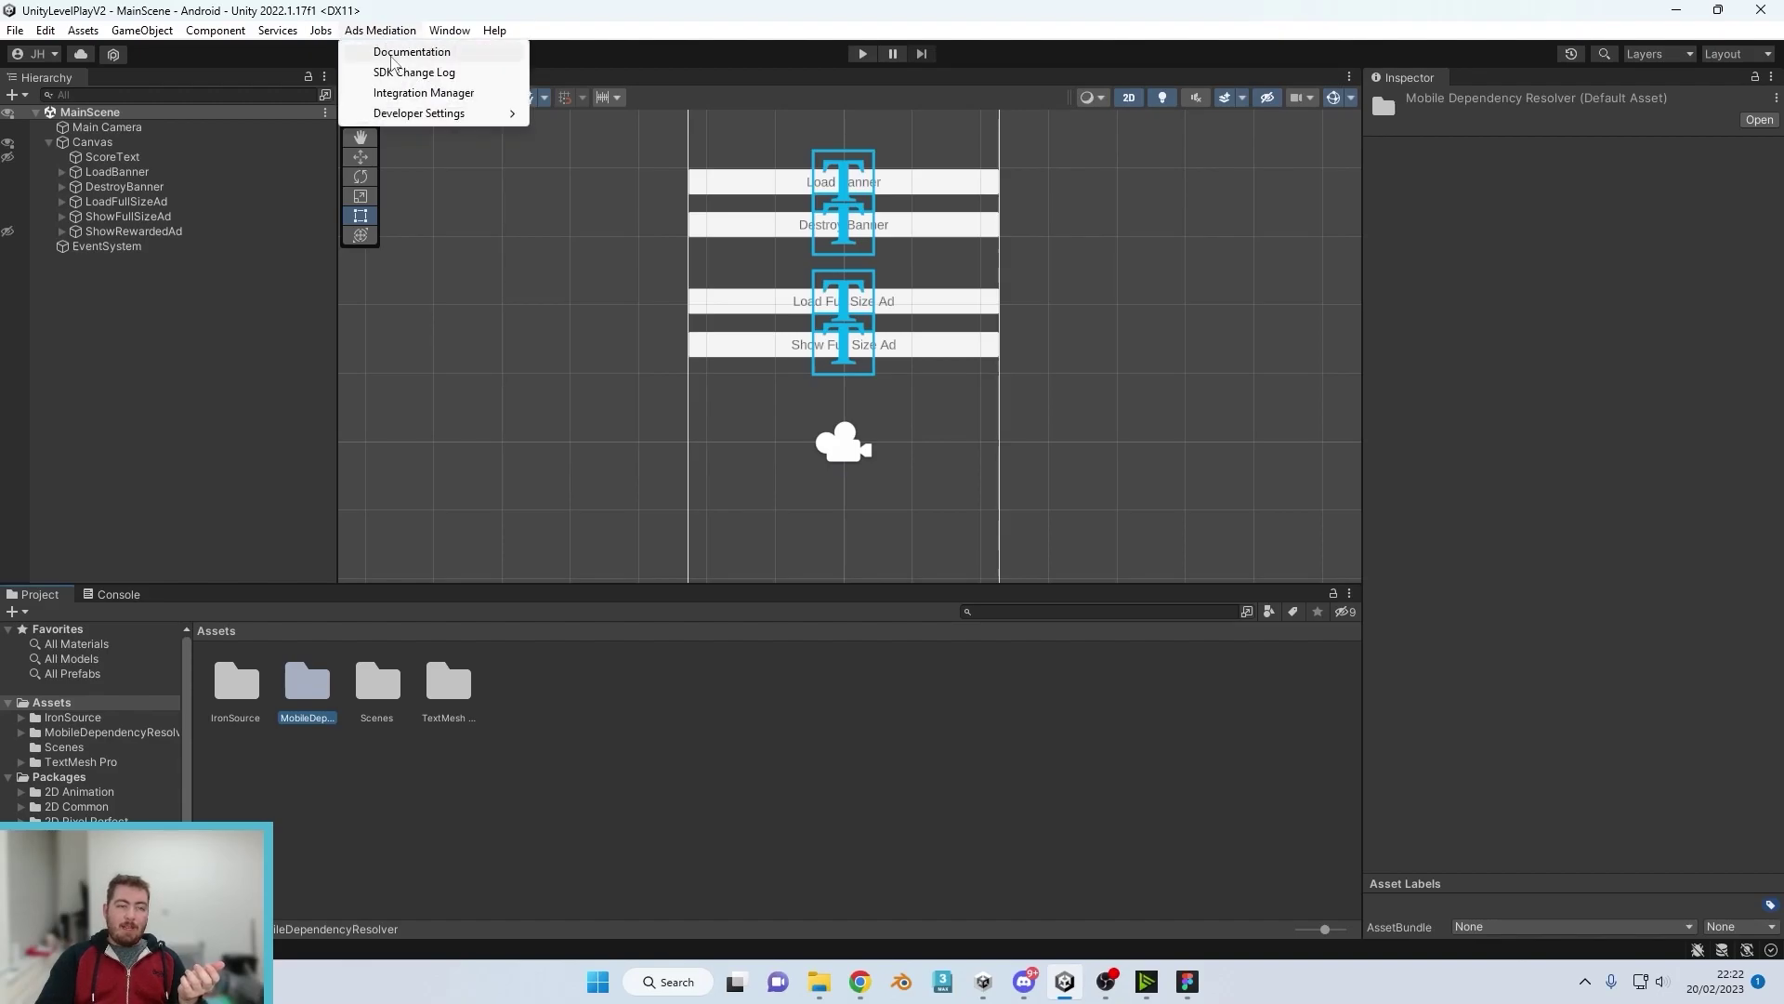
{"action": "left_click", "coordinate": [409, 91]}
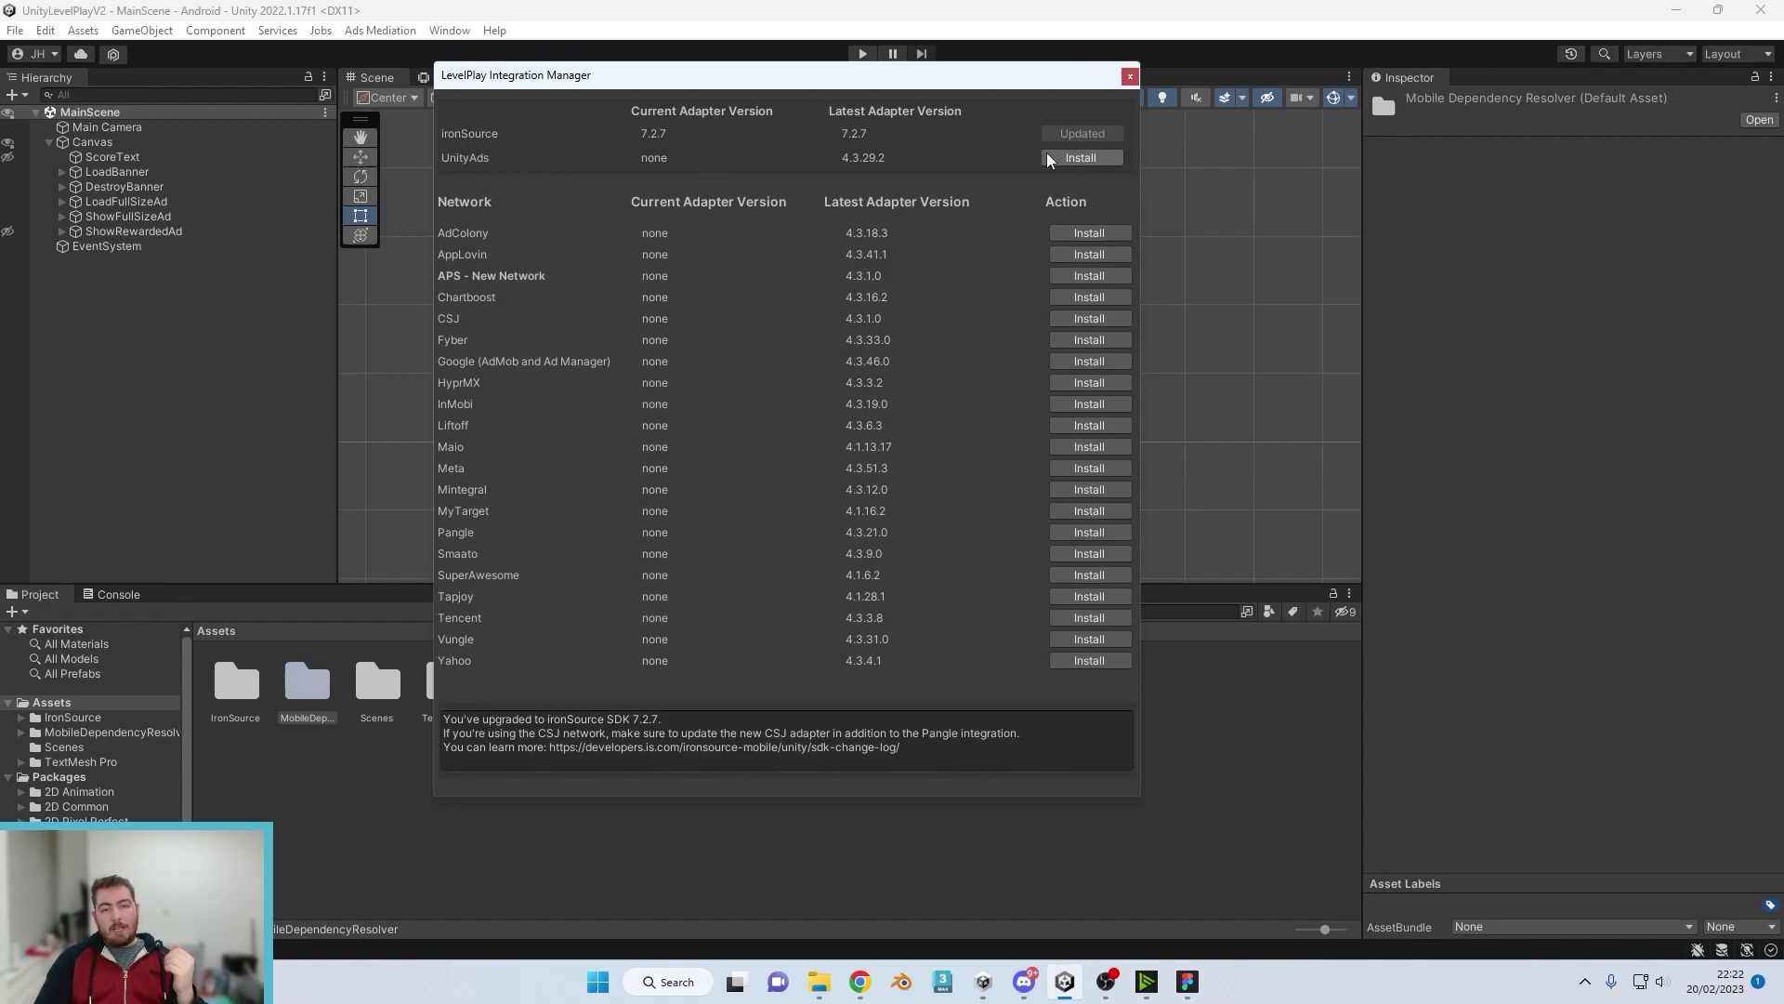
{"action": "left_click", "coordinate": [1082, 159]}
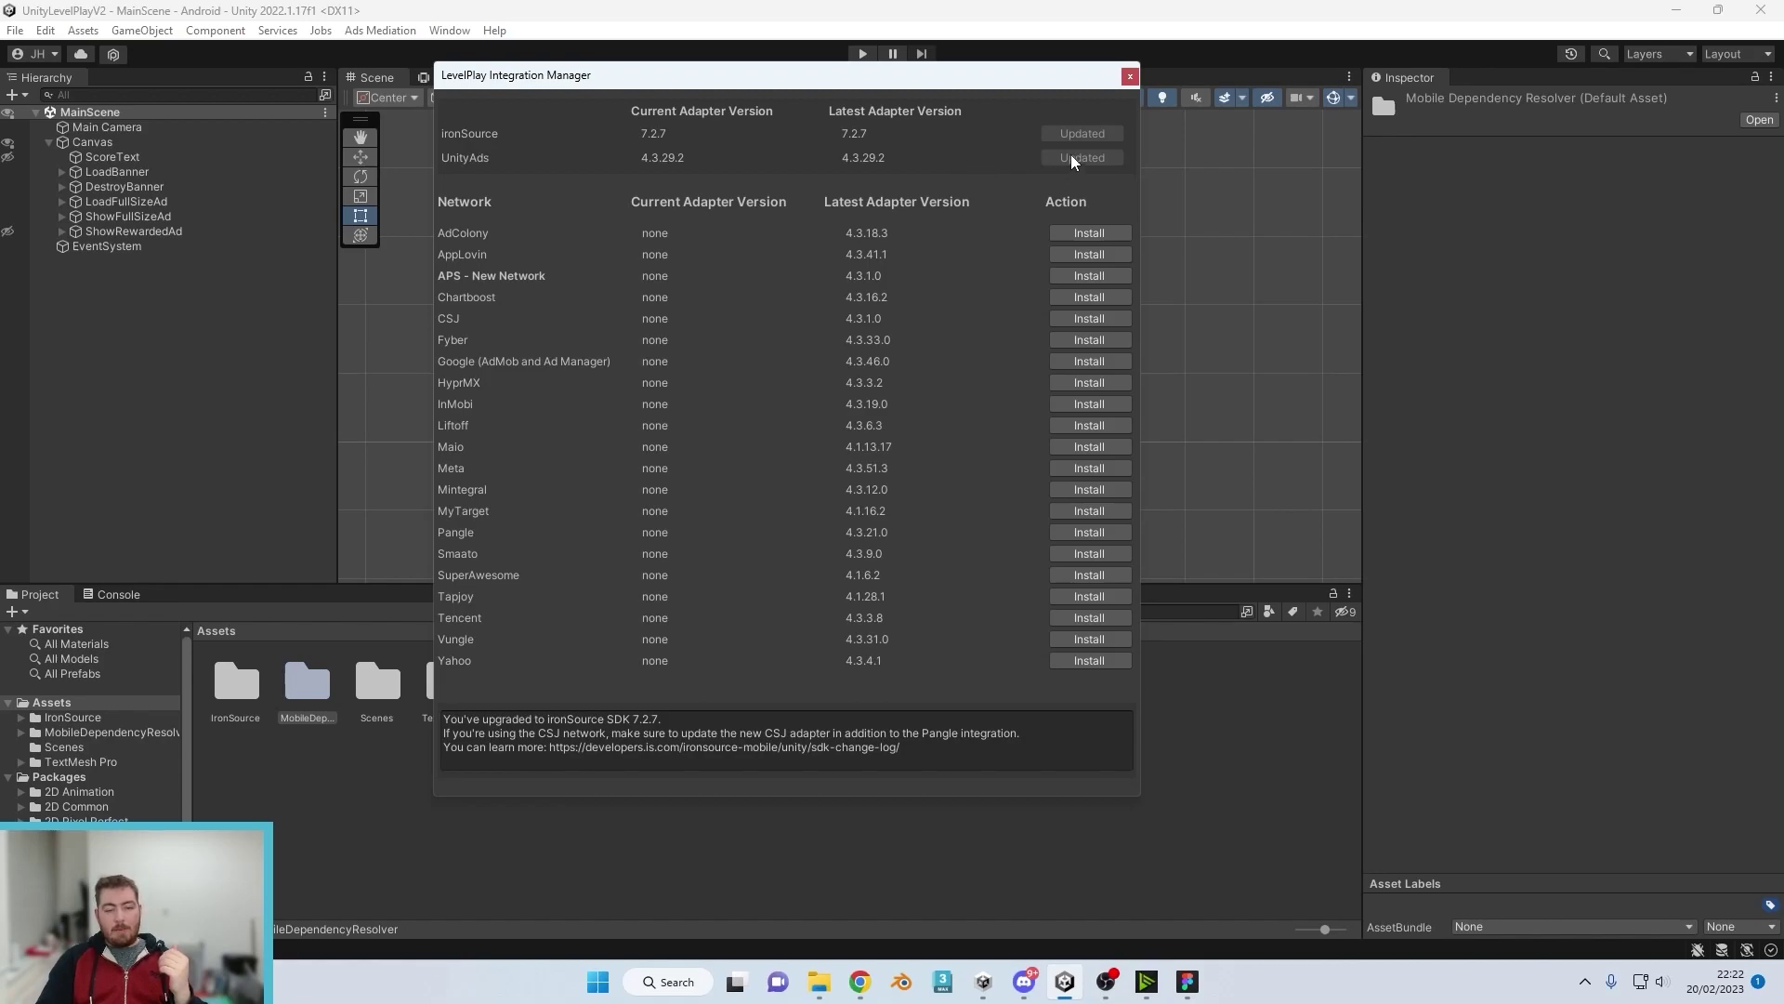
{"action": "left_click", "coordinate": [1130, 80]}
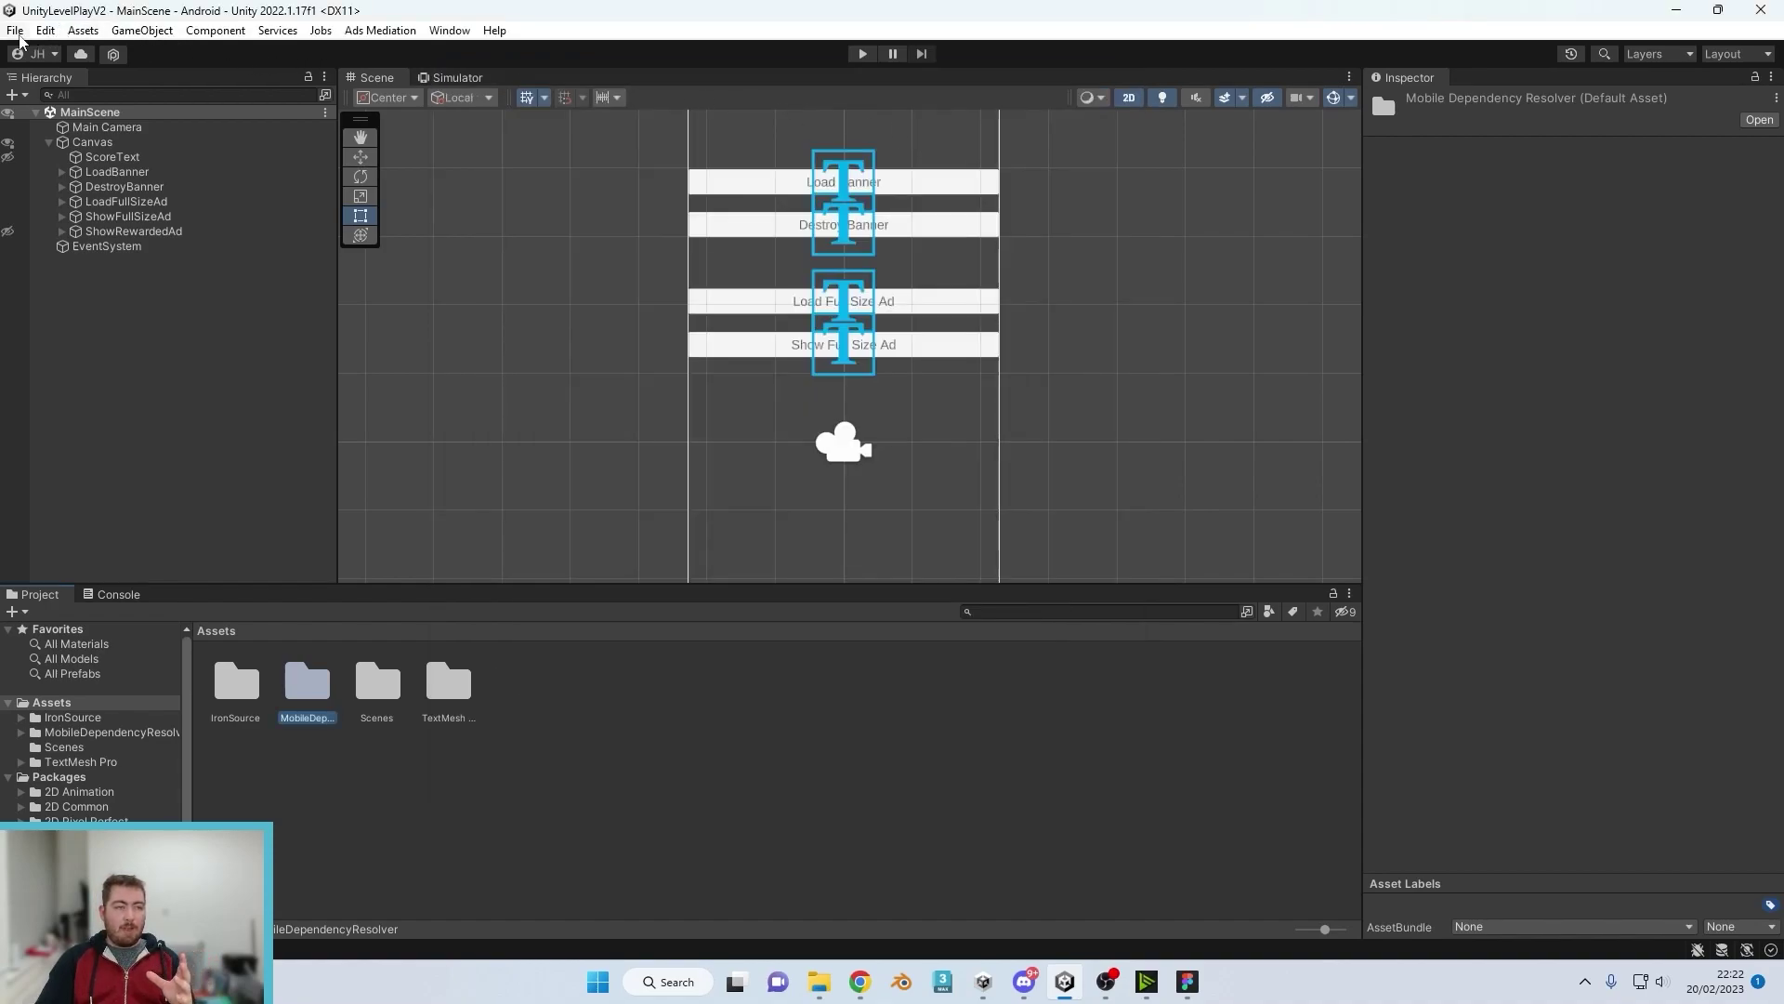
Step: Check which platform is active in the Build Settings and close them
{"action": "left_click", "coordinate": [20, 31]}
{"action": "left_click", "coordinate": [125, 264]}
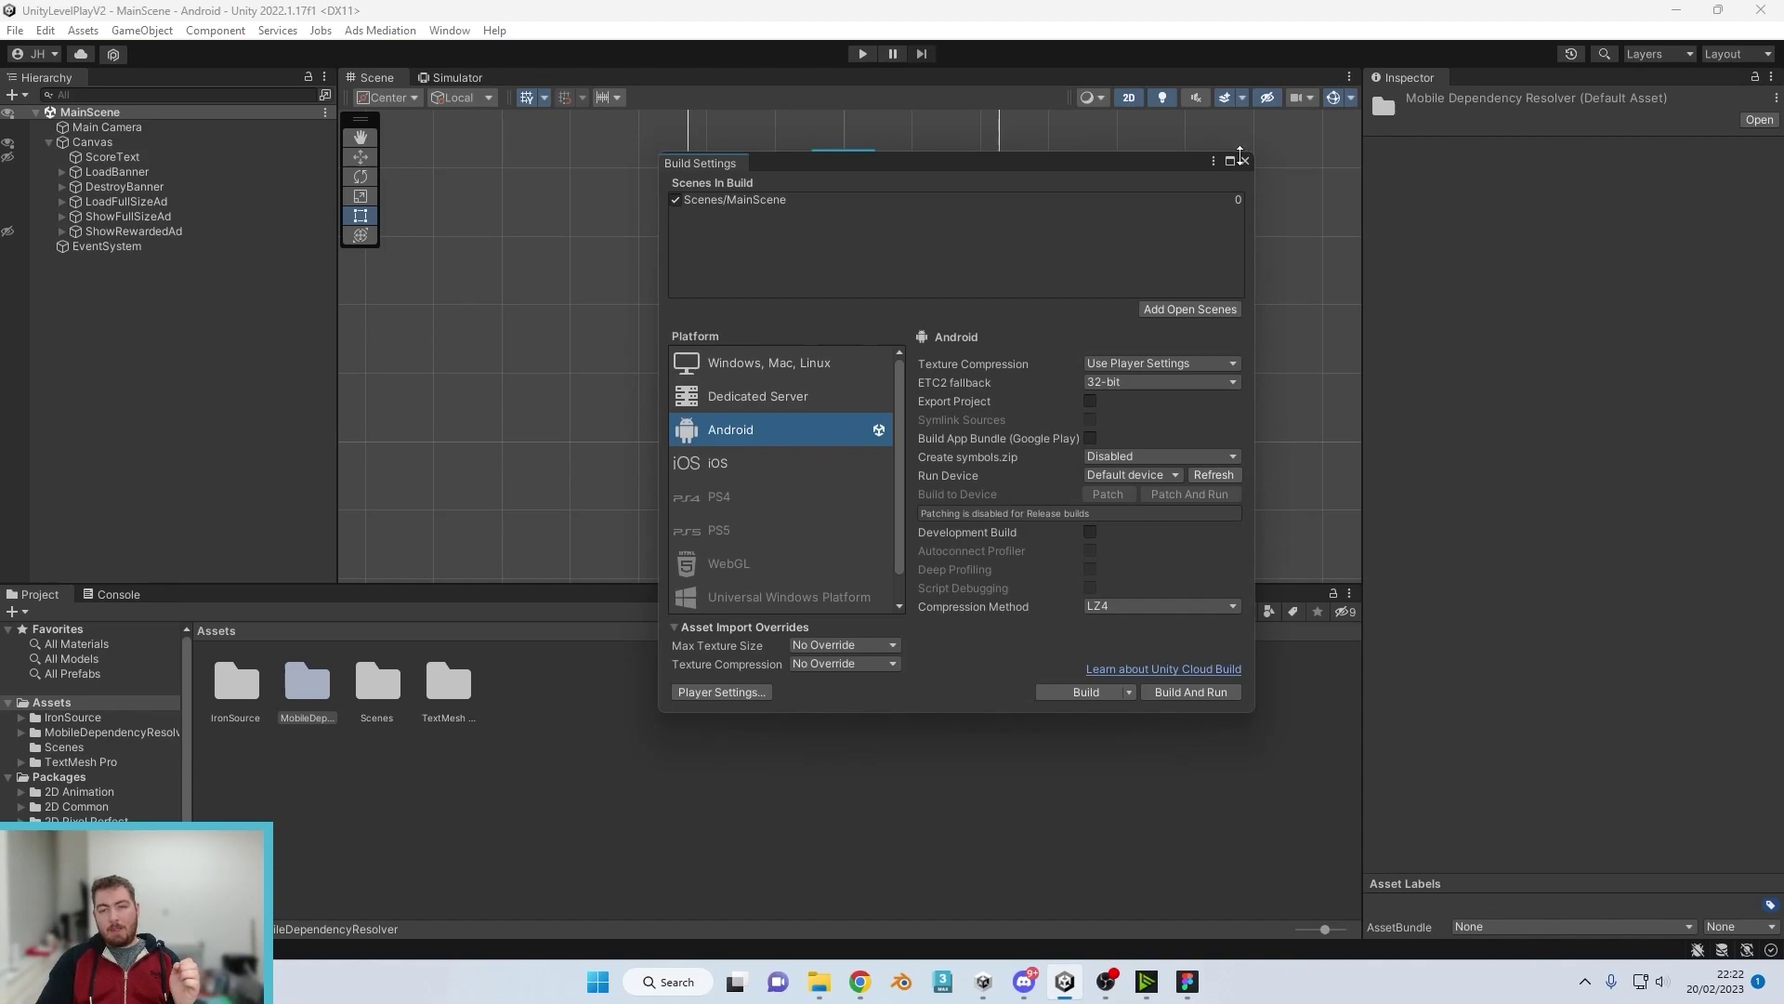
{"action": "left_click", "coordinate": [1246, 160]}
Step: Resolve the project's Android dependencies with the Mobile Dependency Resolver's Android Resolver
{"action": "left_click", "coordinate": [86, 30]}
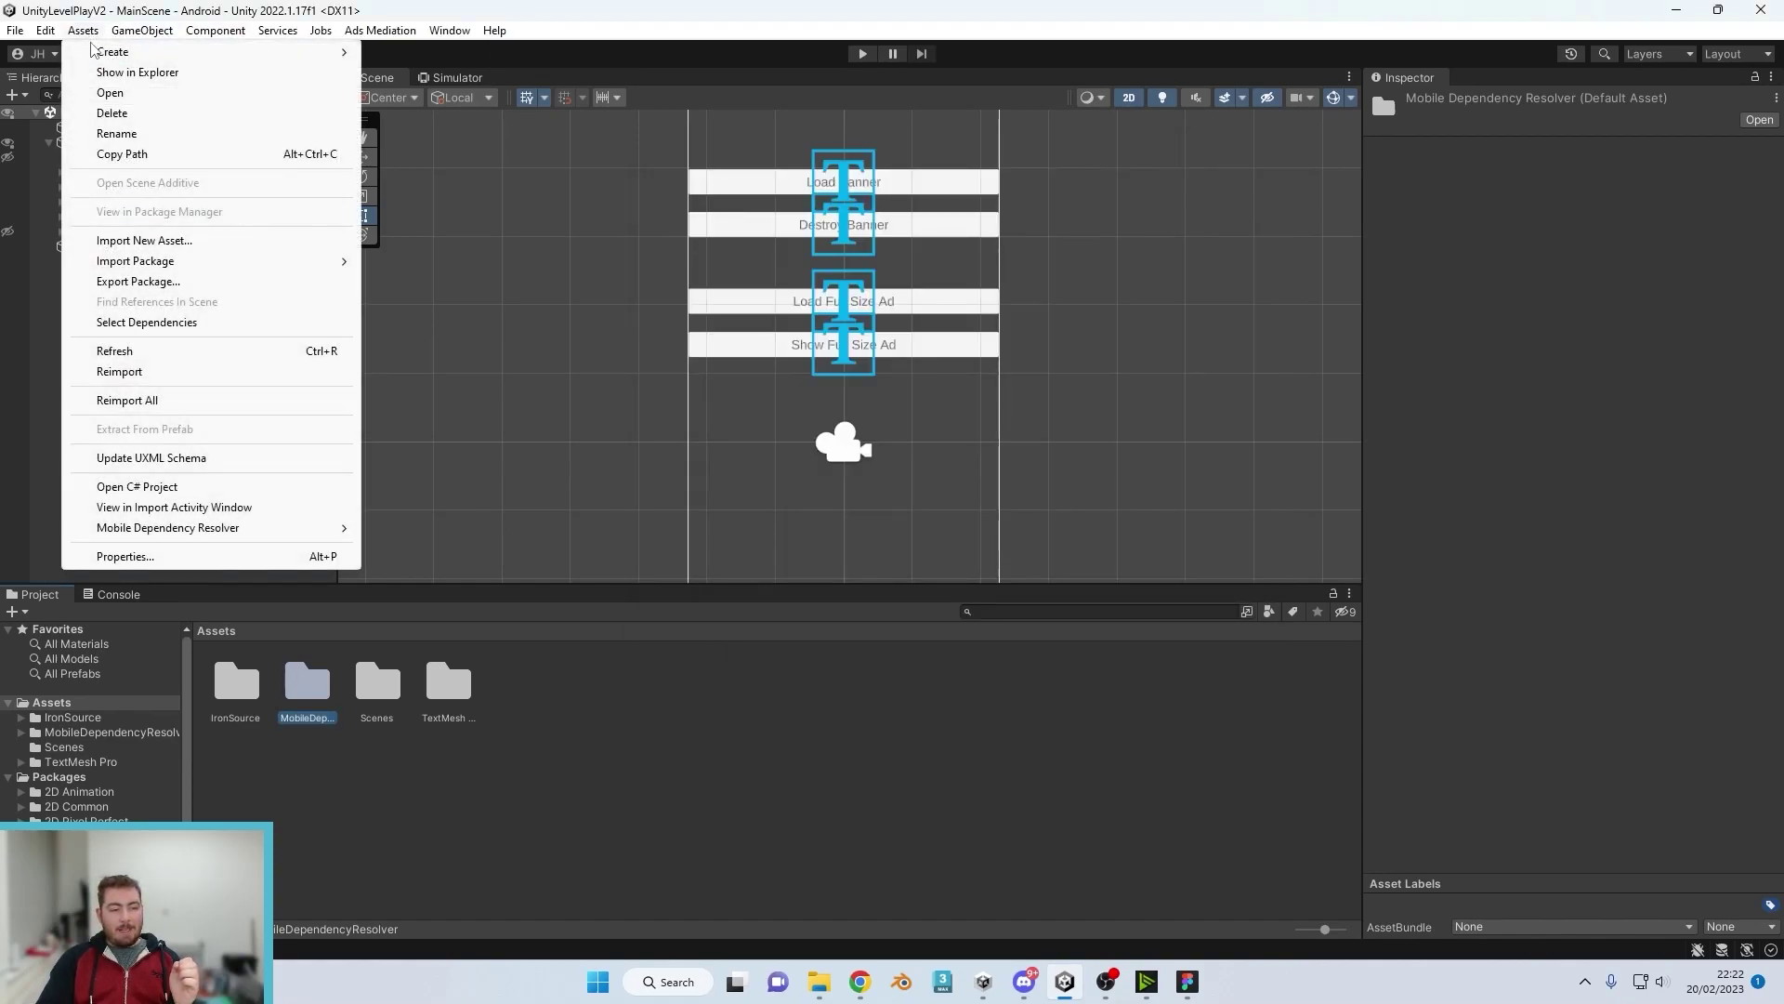
{"action": "mouse_move", "coordinate": [192, 533]}
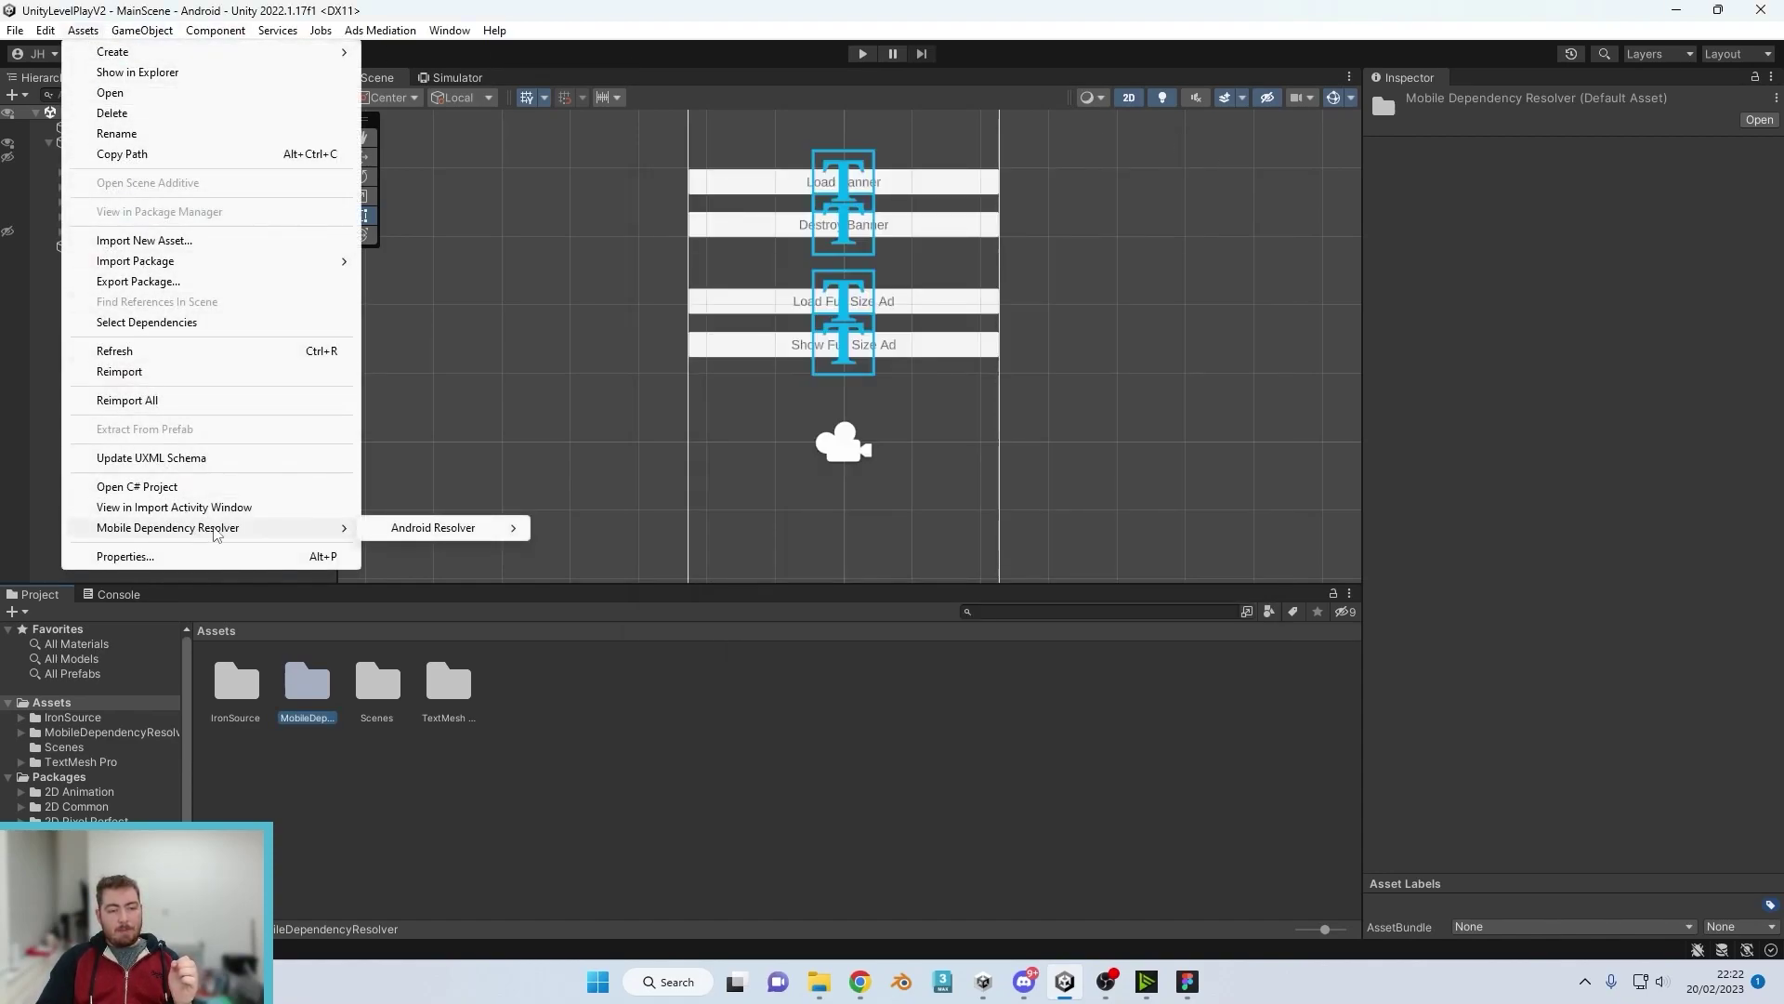
{"action": "mouse_move", "coordinate": [429, 532]}
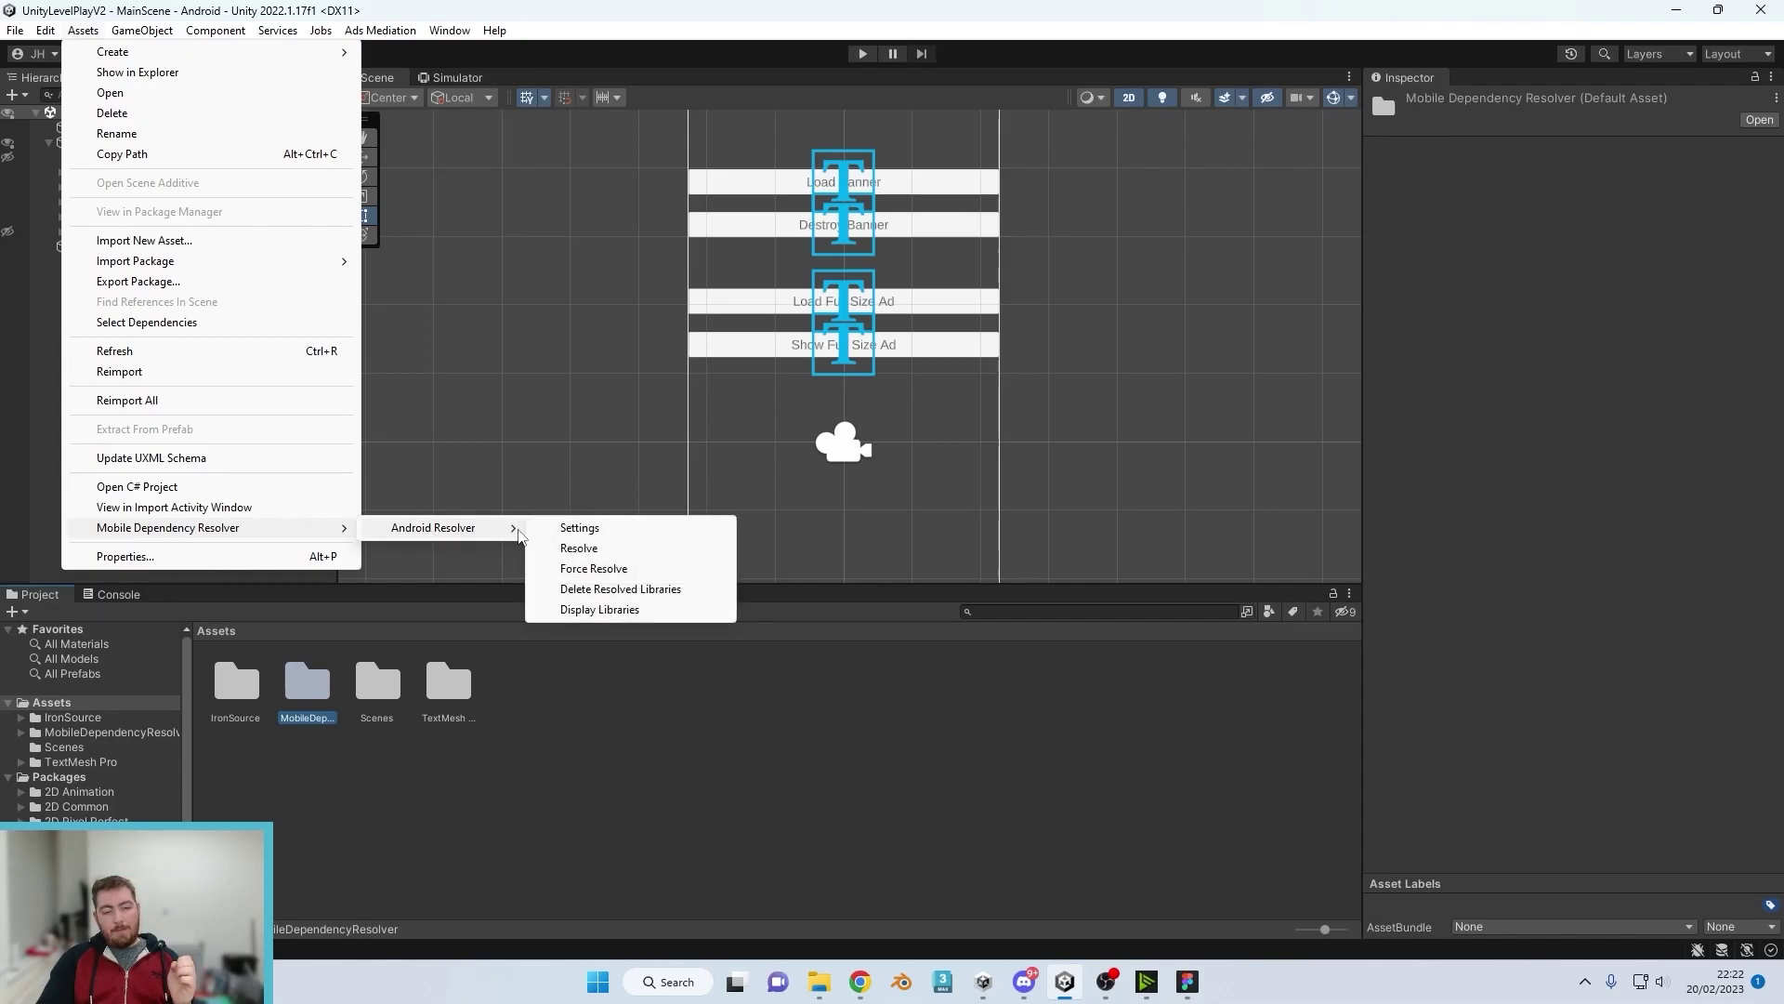
{"action": "left_click", "coordinate": [578, 548]}
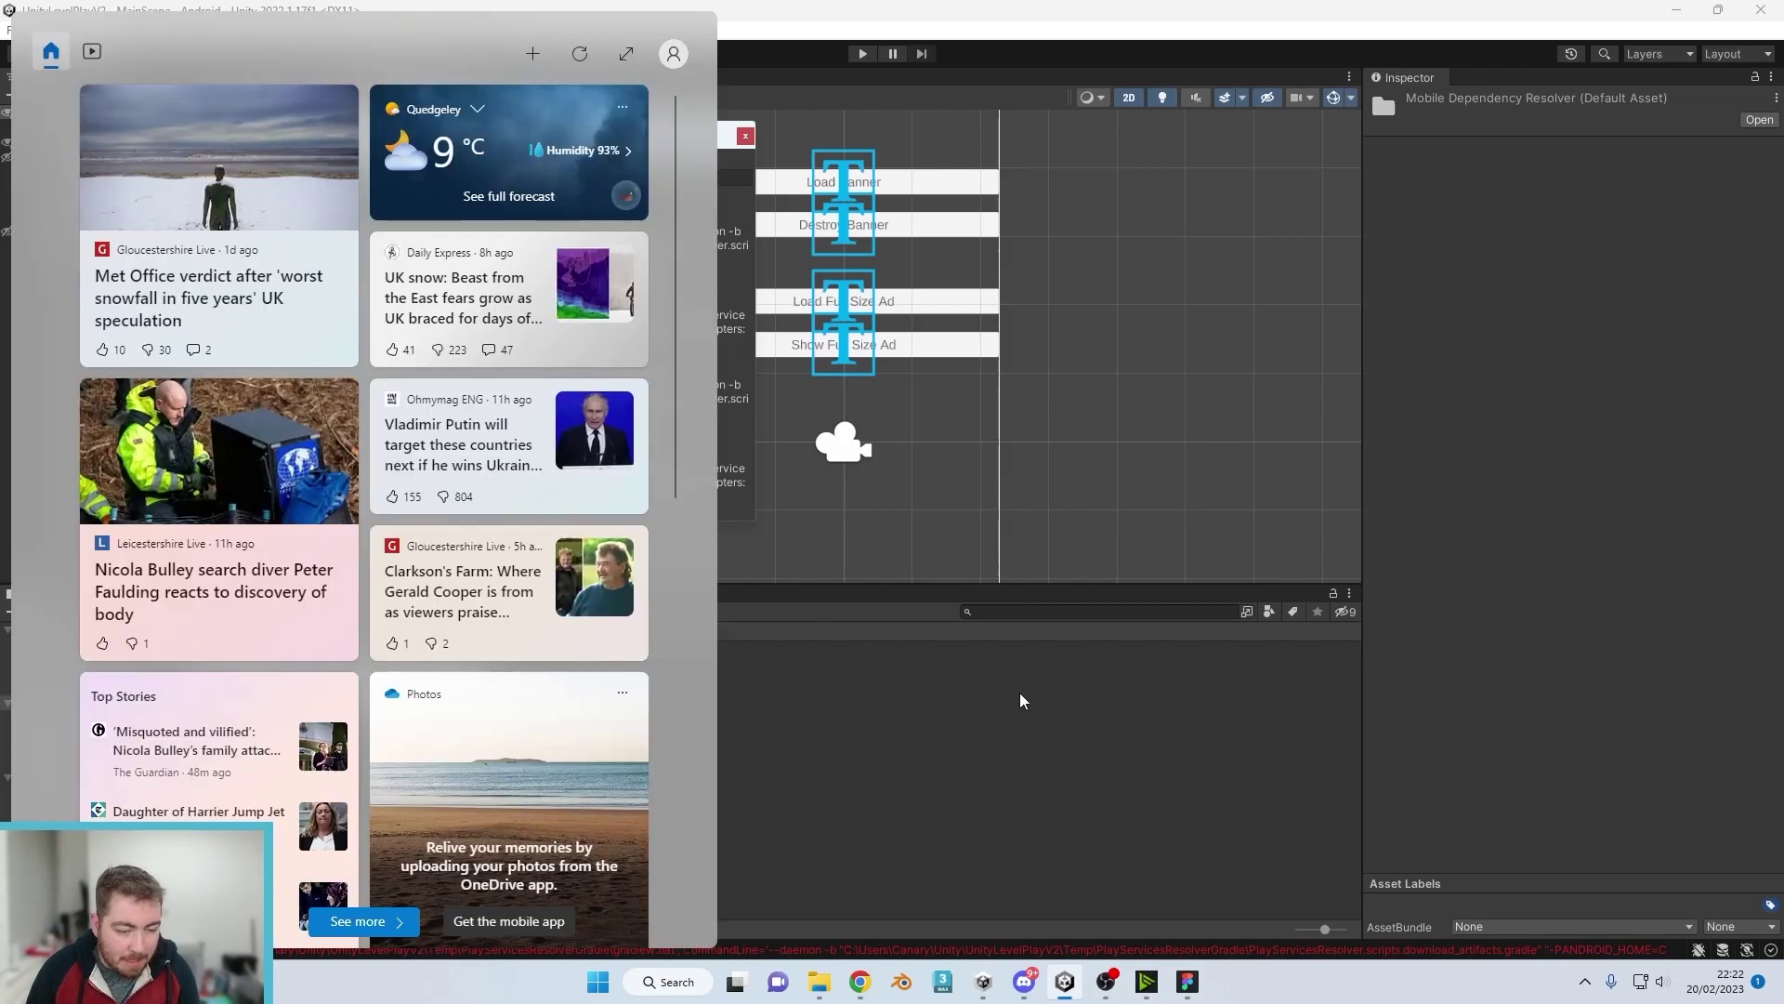
Step: Dismiss the Windows widgets overlay and examine the details of the dependency resolver's error in the Console
{"action": "left_click", "coordinate": [1020, 700]}
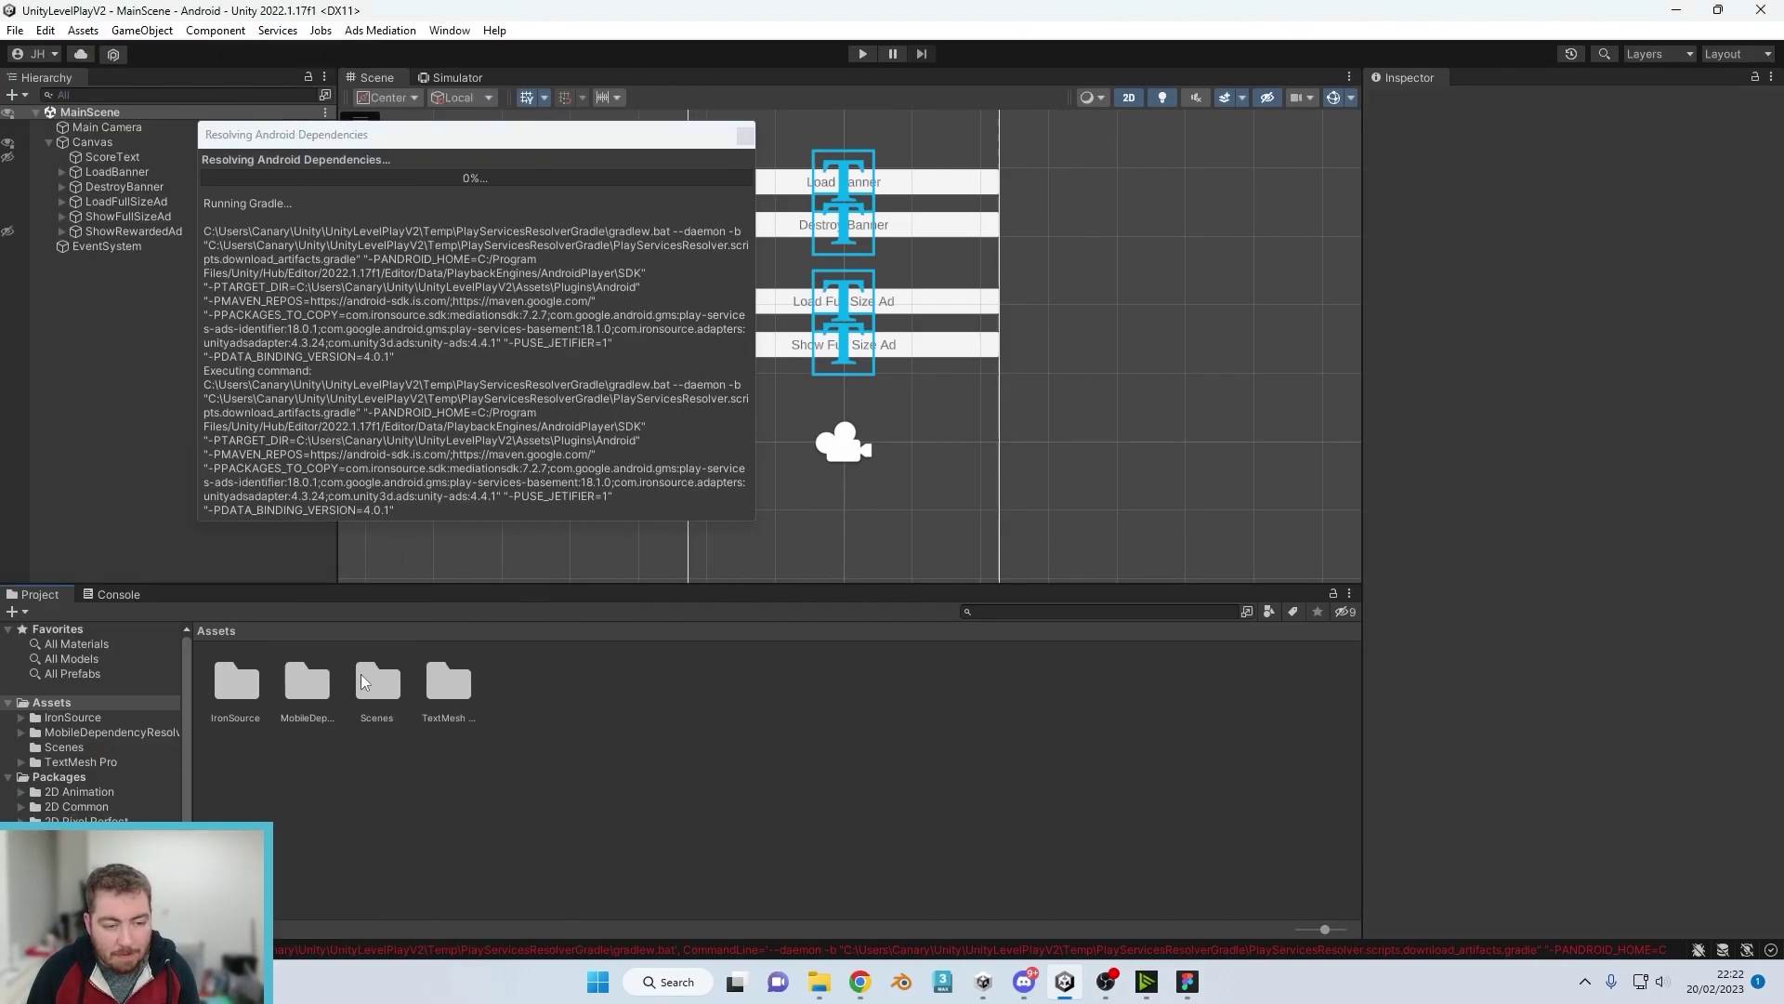
{"action": "left_click", "coordinate": [119, 595]}
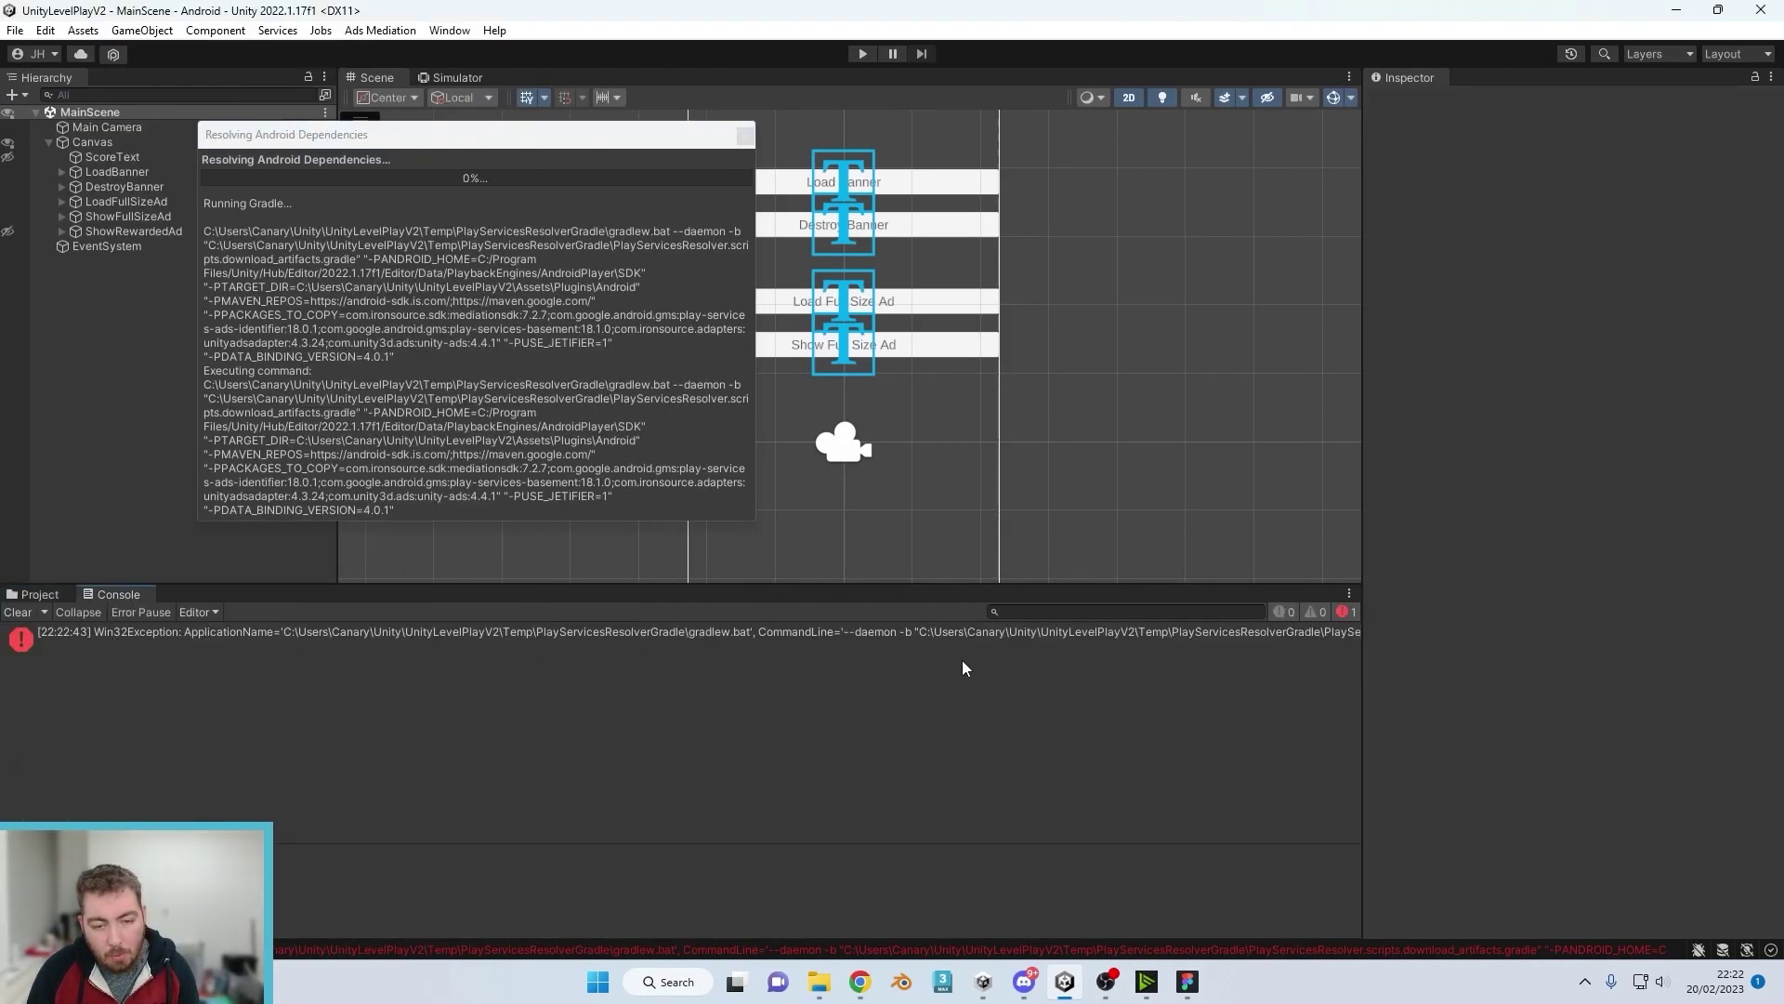
{"action": "left_click", "coordinate": [918, 645]}
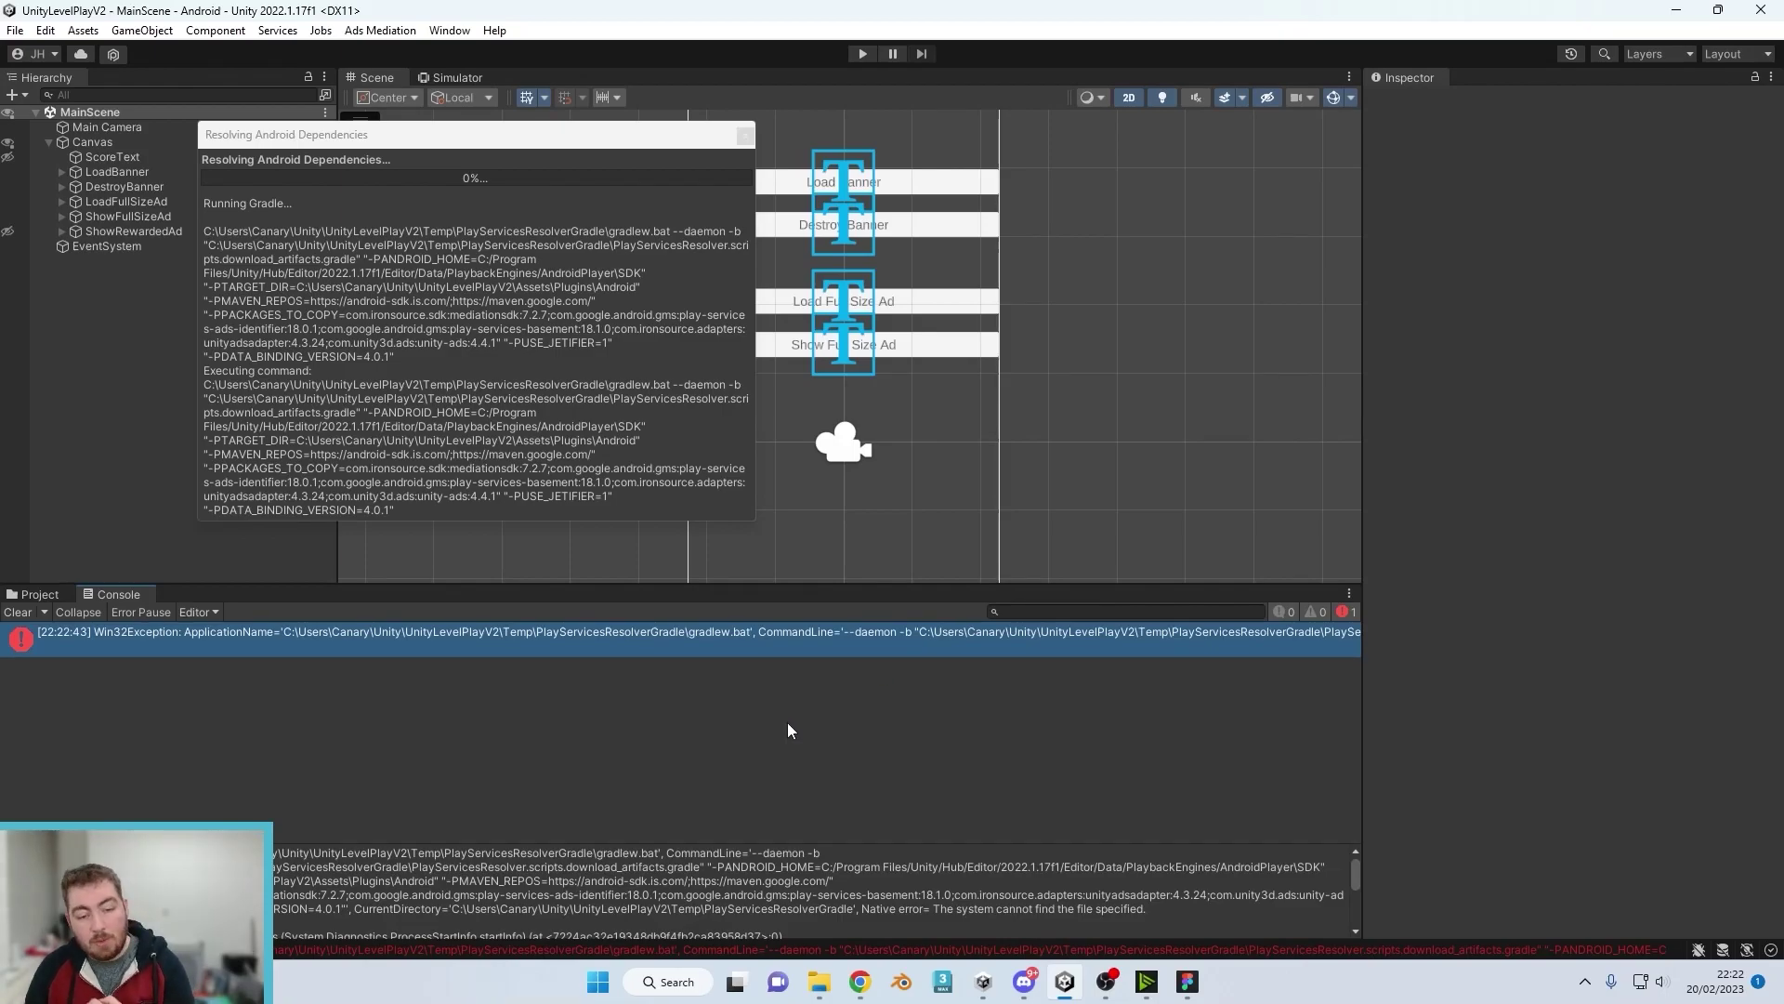
Step: Examine the missing gradlew.bat path and native error text, close the Resolving Android Dependencies window and clear the Console
{"action": "left_click_drag", "start_coordinate": [660, 852], "coordinate": [565, 868]}
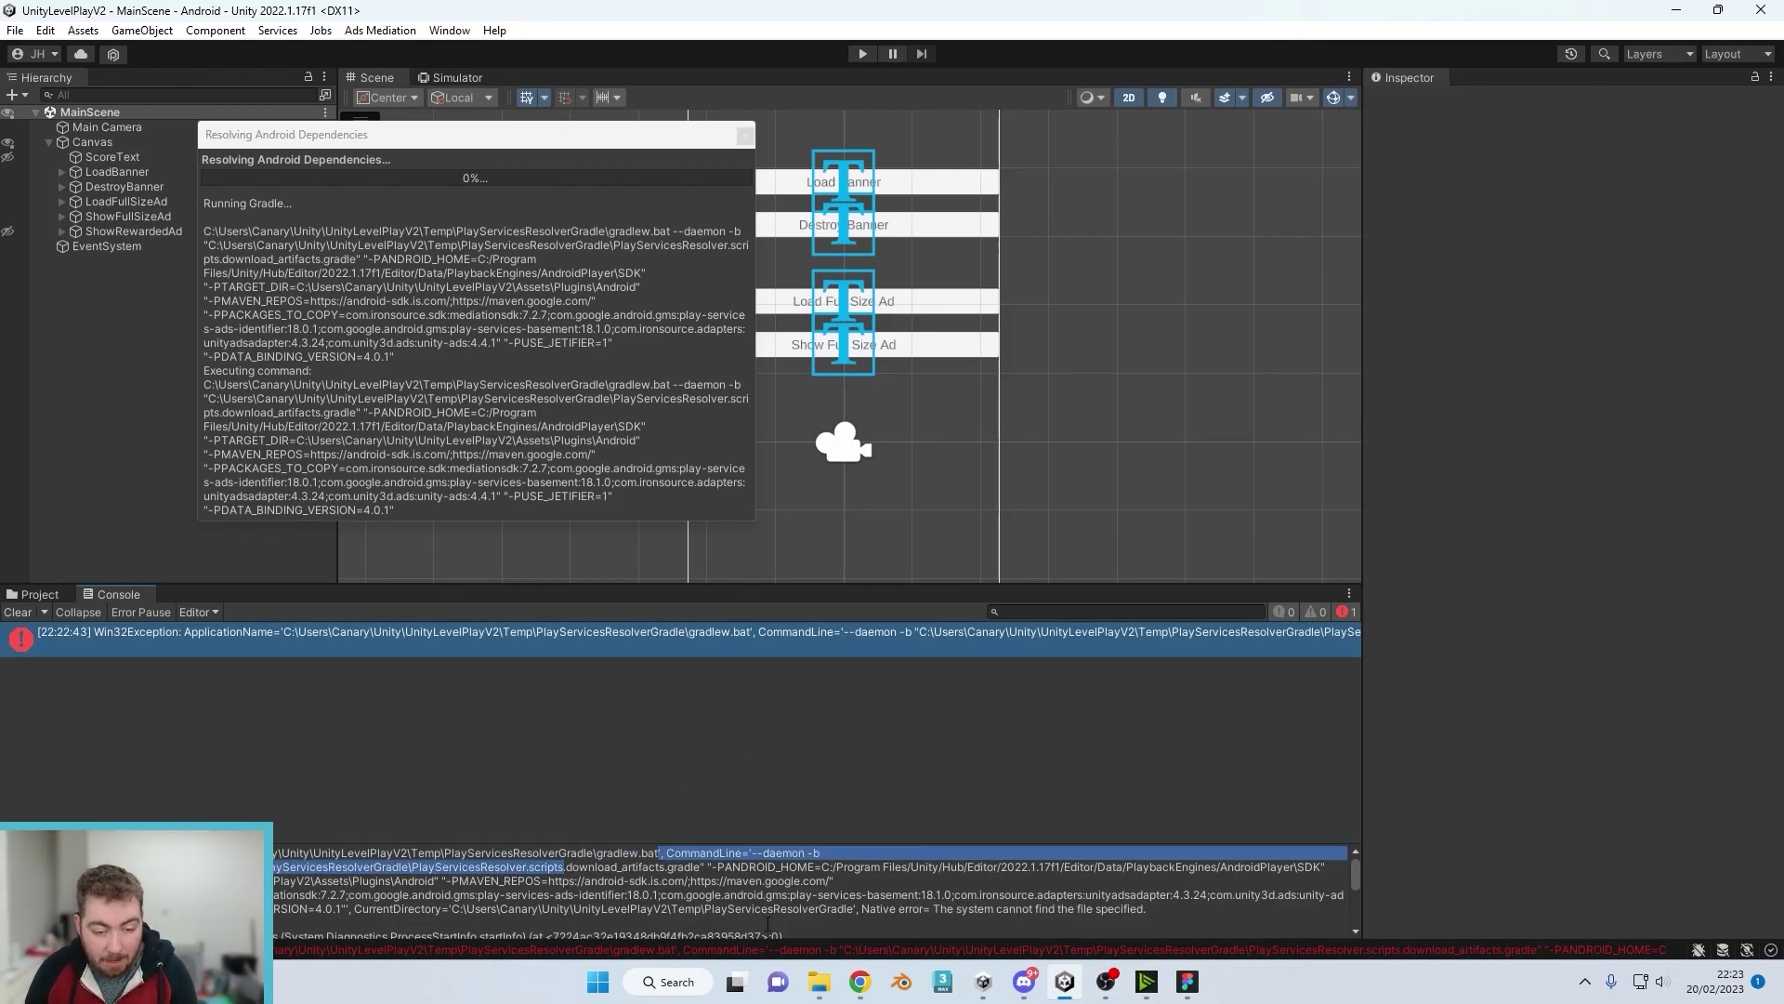
{"action": "left_click_drag", "start_coordinate": [1152, 910], "coordinate": [933, 909]}
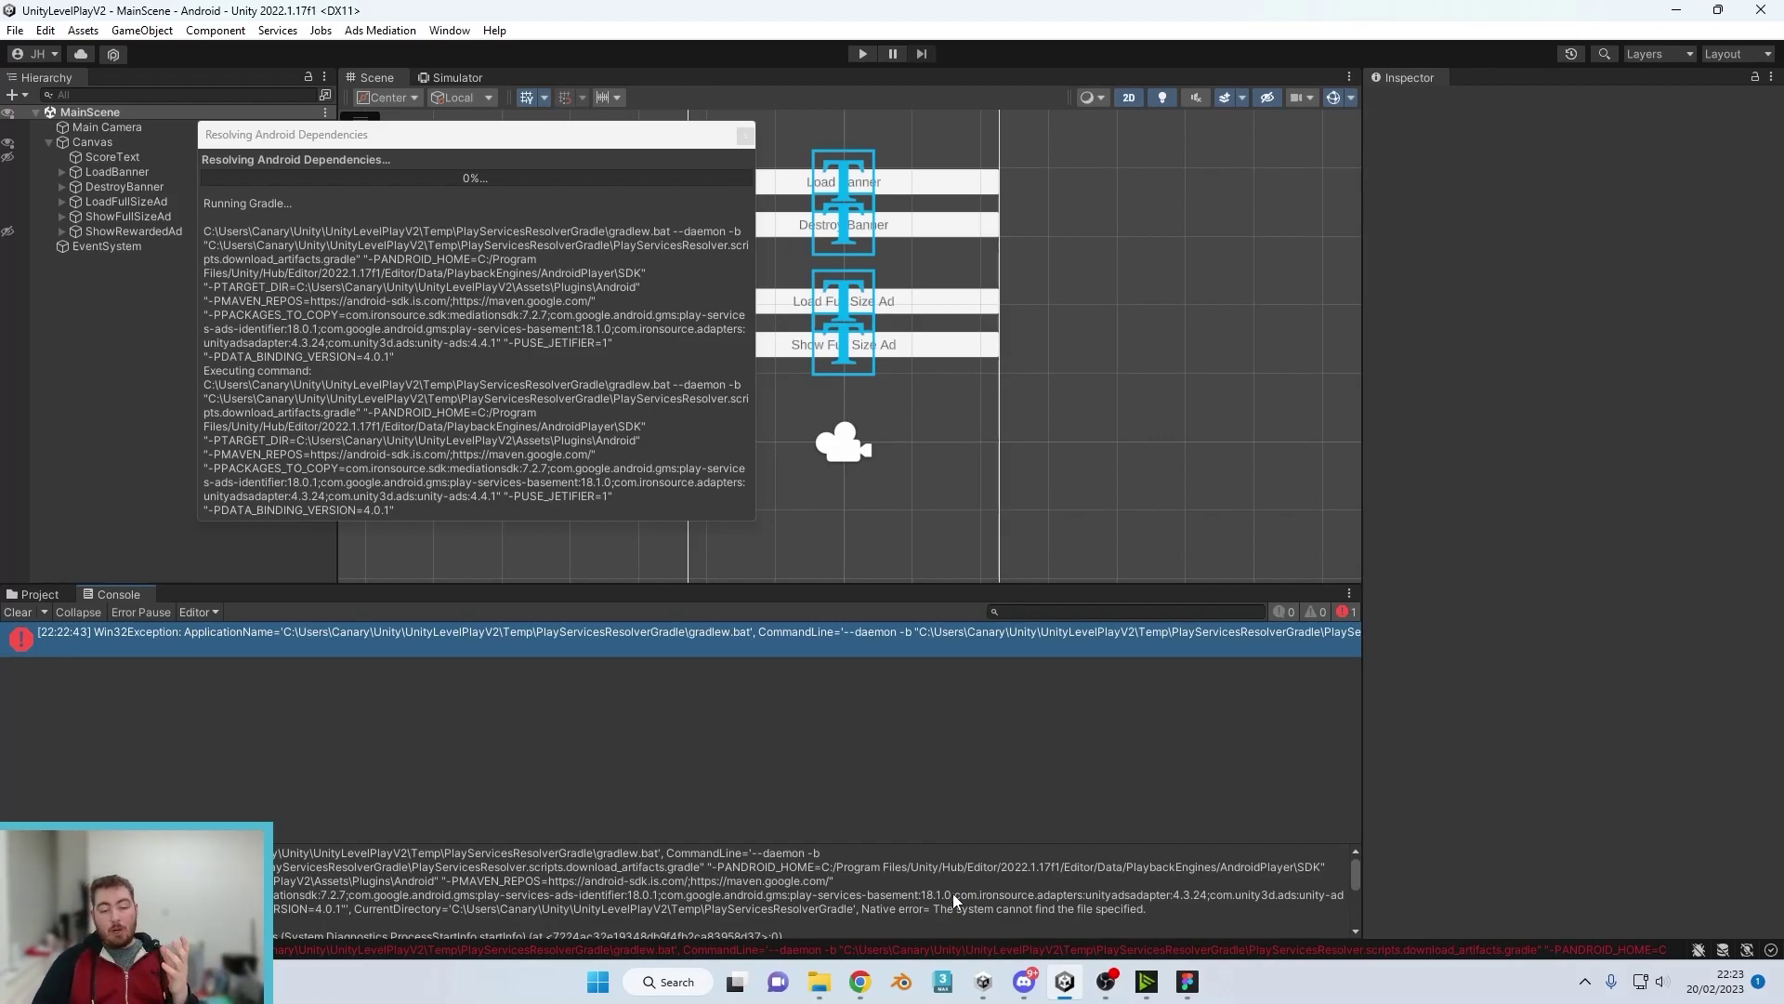
{"action": "left_click", "coordinate": [745, 137]}
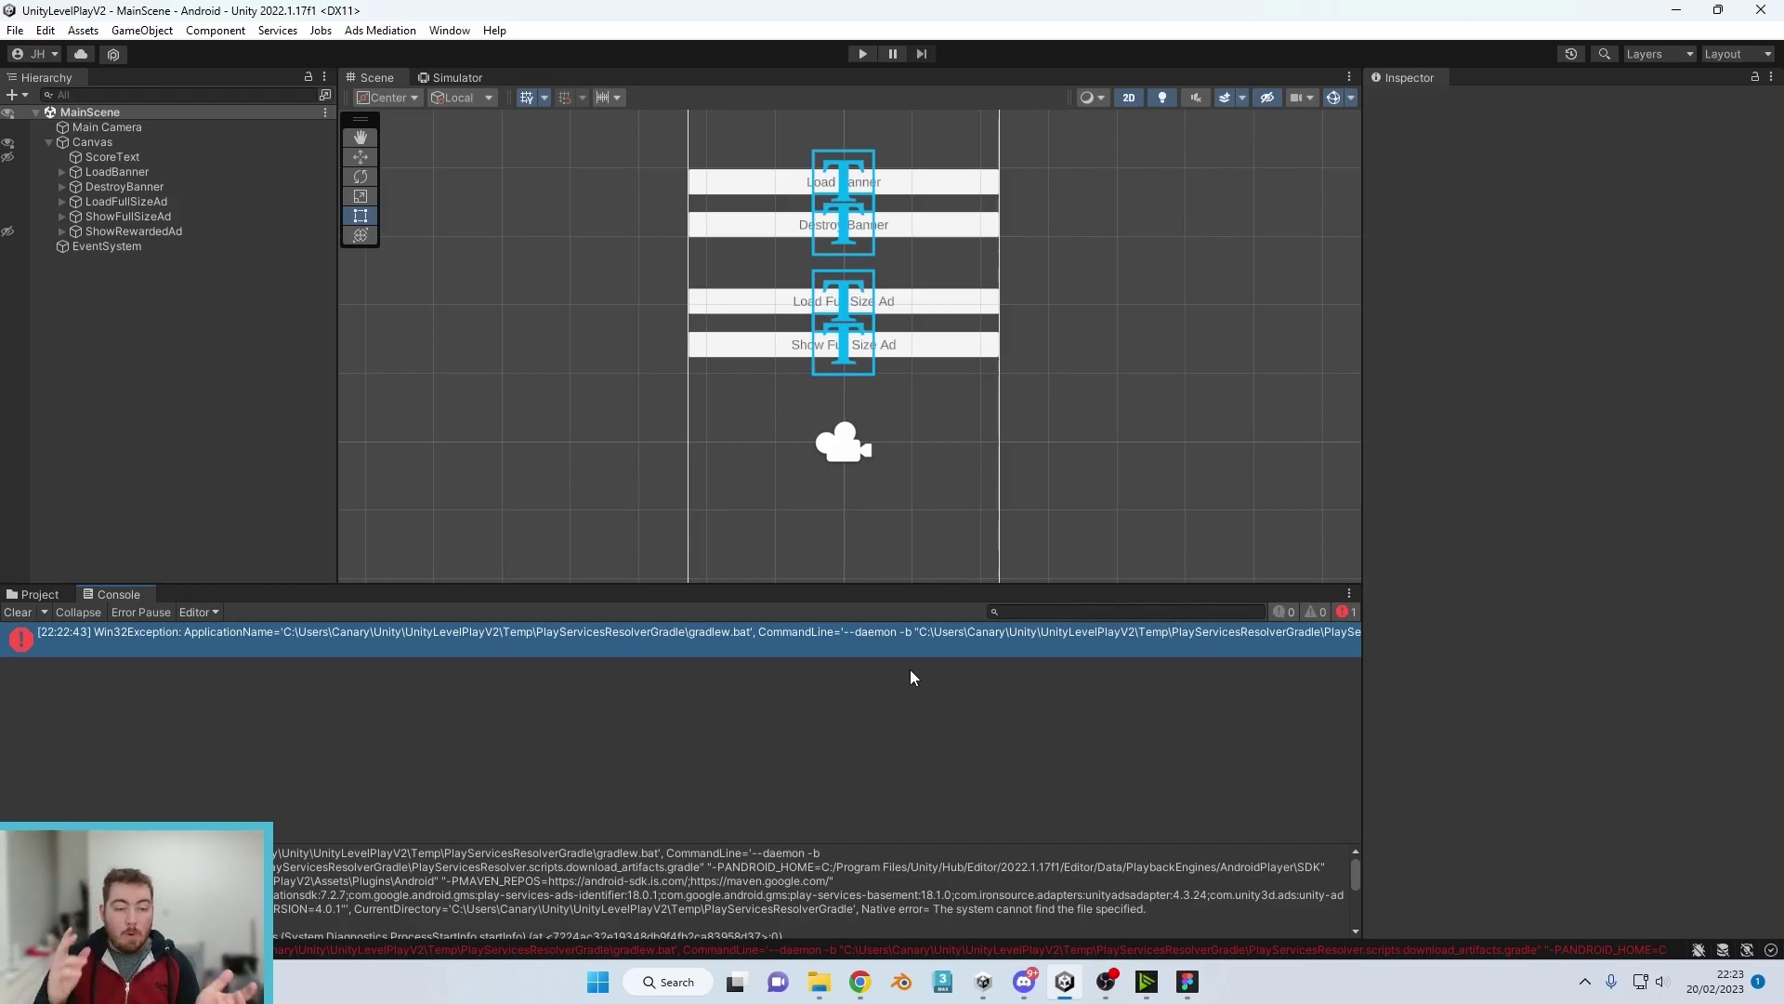
{"action": "left_click", "coordinate": [27, 612]}
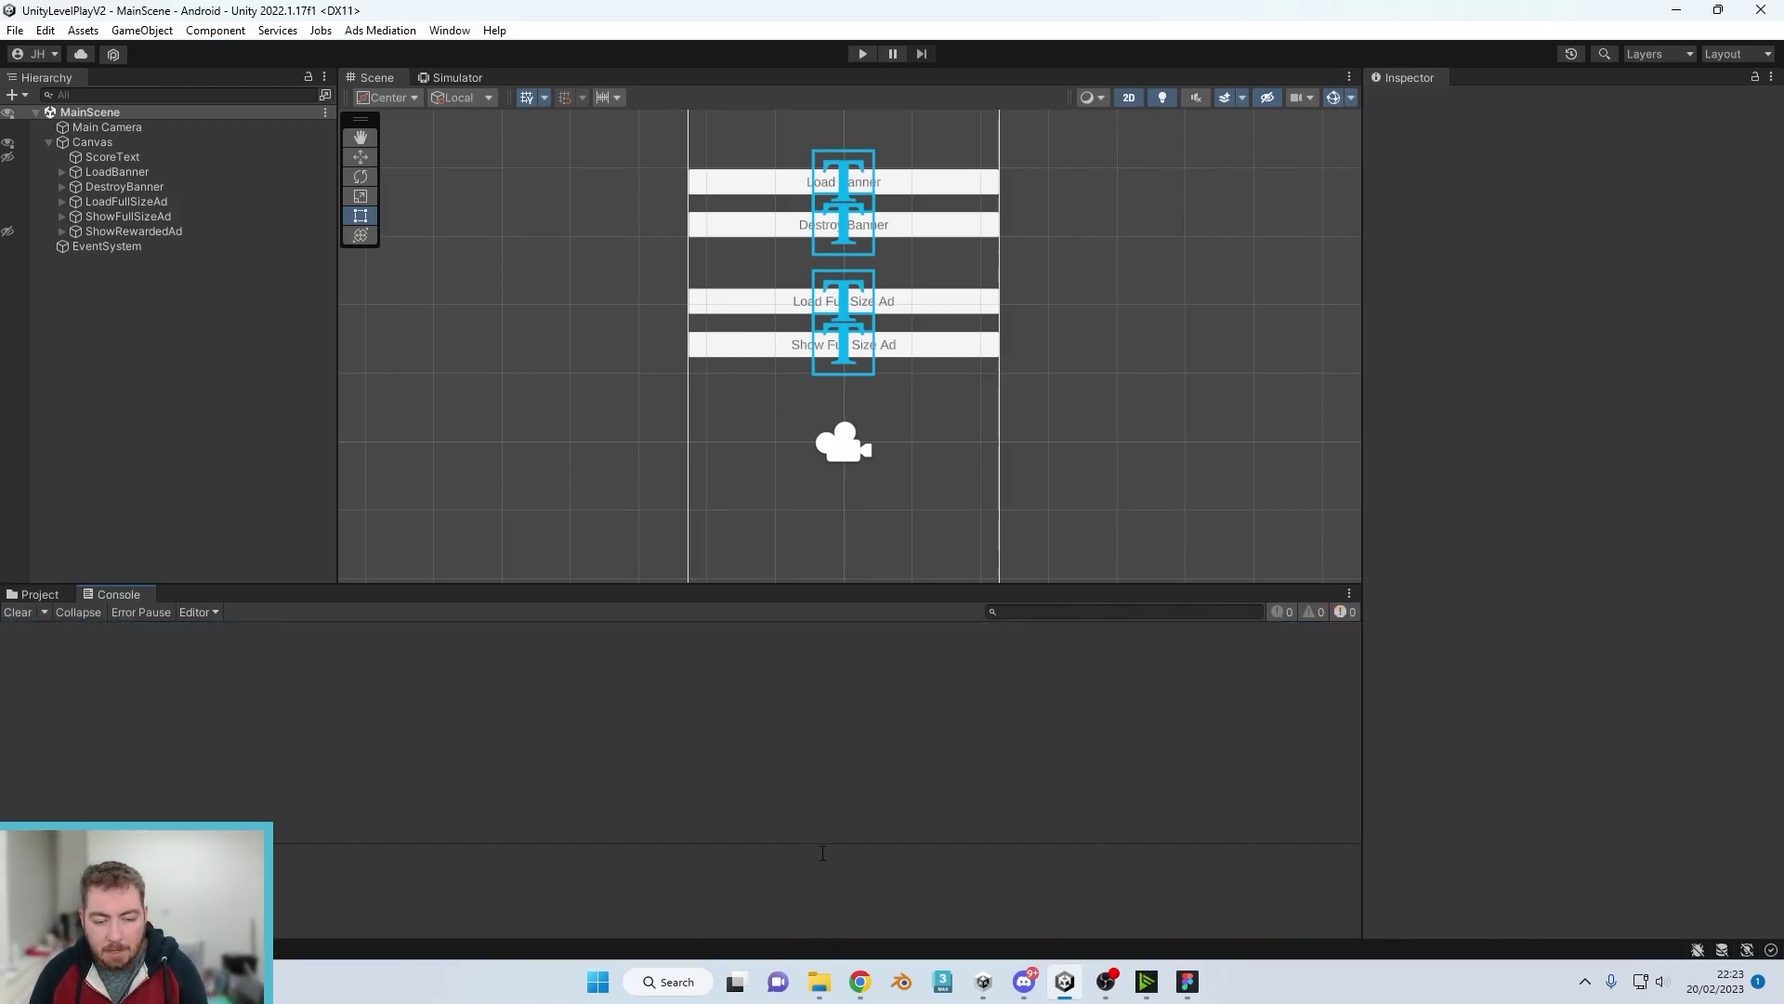
Step: Show the UnityLevelPlayV2 project in Explorer from Unity Hub and open its Temp\PlayServicesResolverGradle folder
{"action": "left_click", "coordinate": [983, 981]}
{"action": "left_click", "coordinate": [1240, 436]}
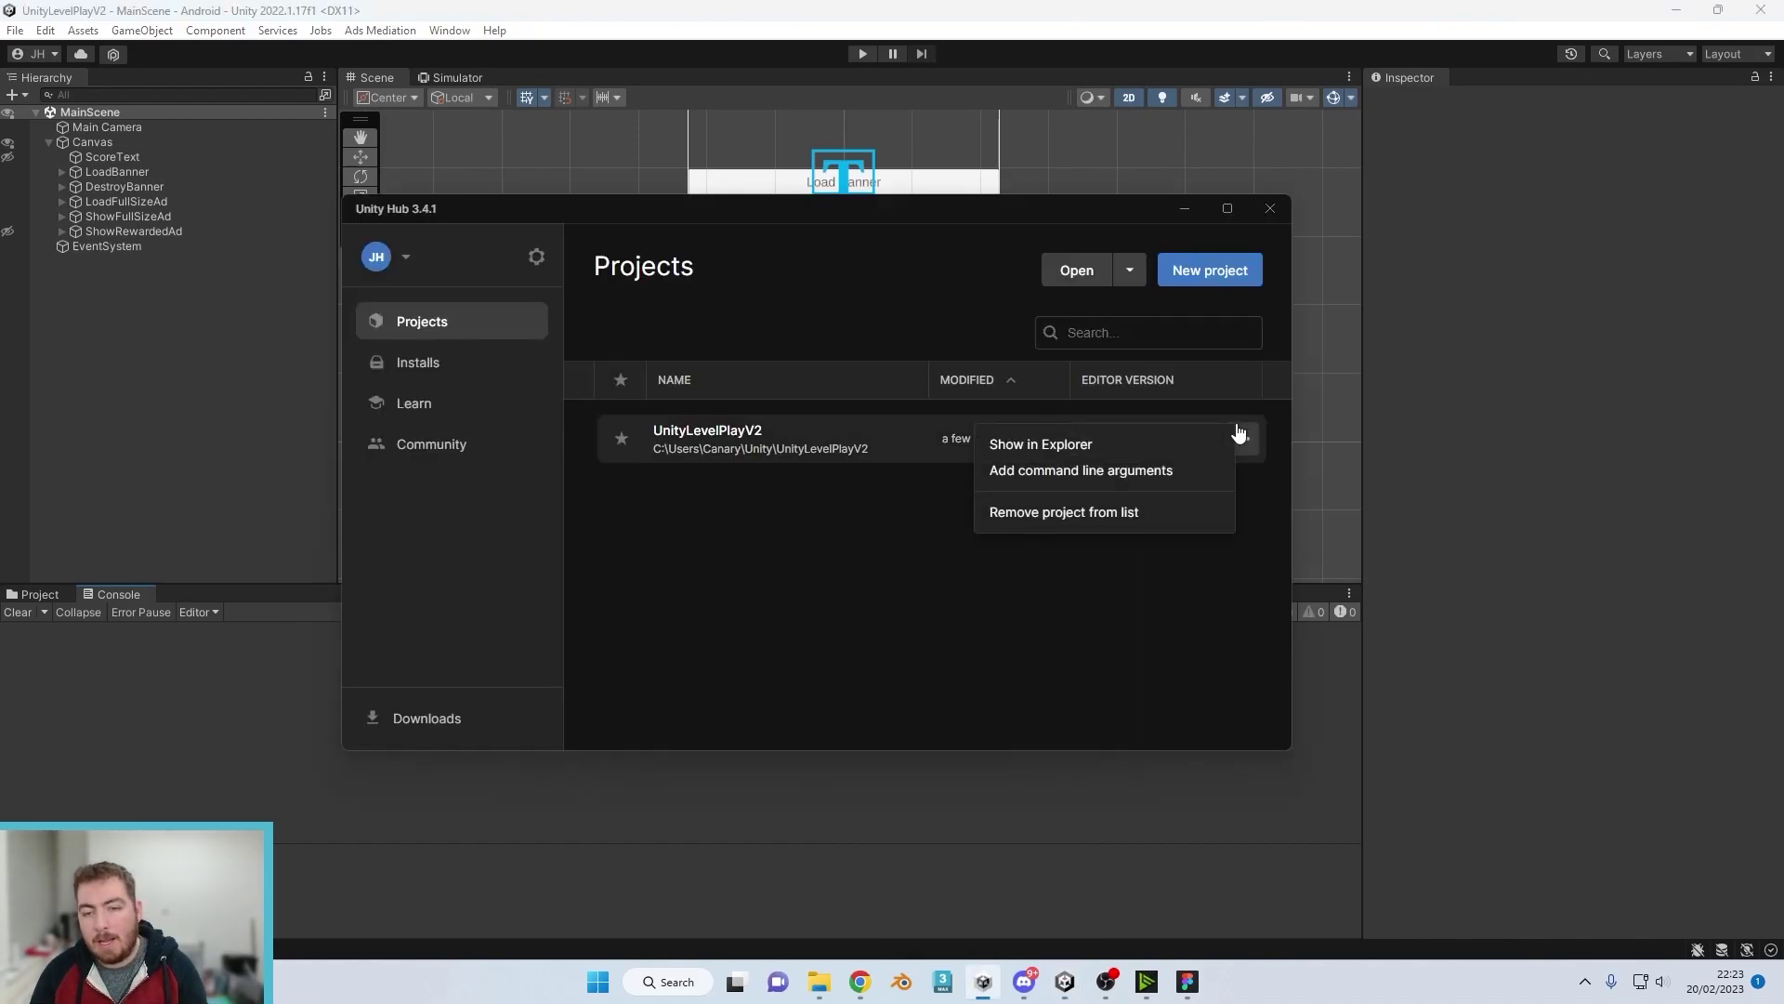
{"action": "left_click", "coordinate": [1115, 444]}
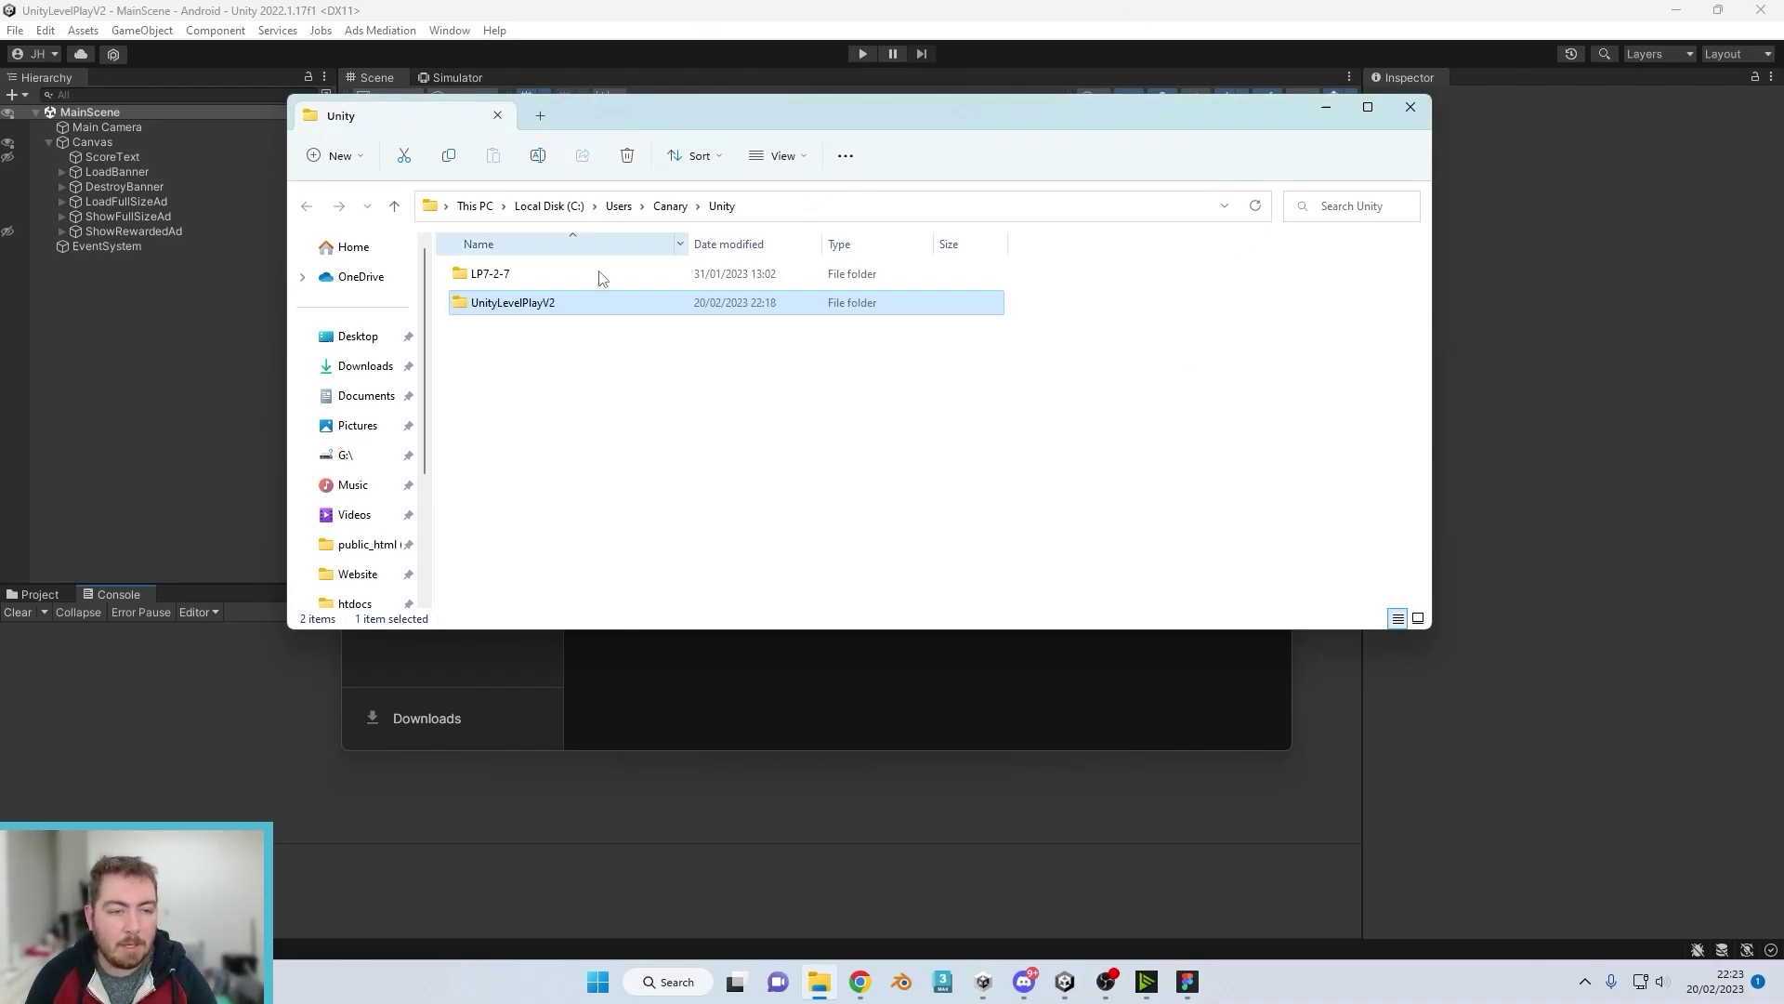
{"action": "left_click", "coordinate": [563, 314]}
{"action": "double_click", "coordinate": [562, 307]}
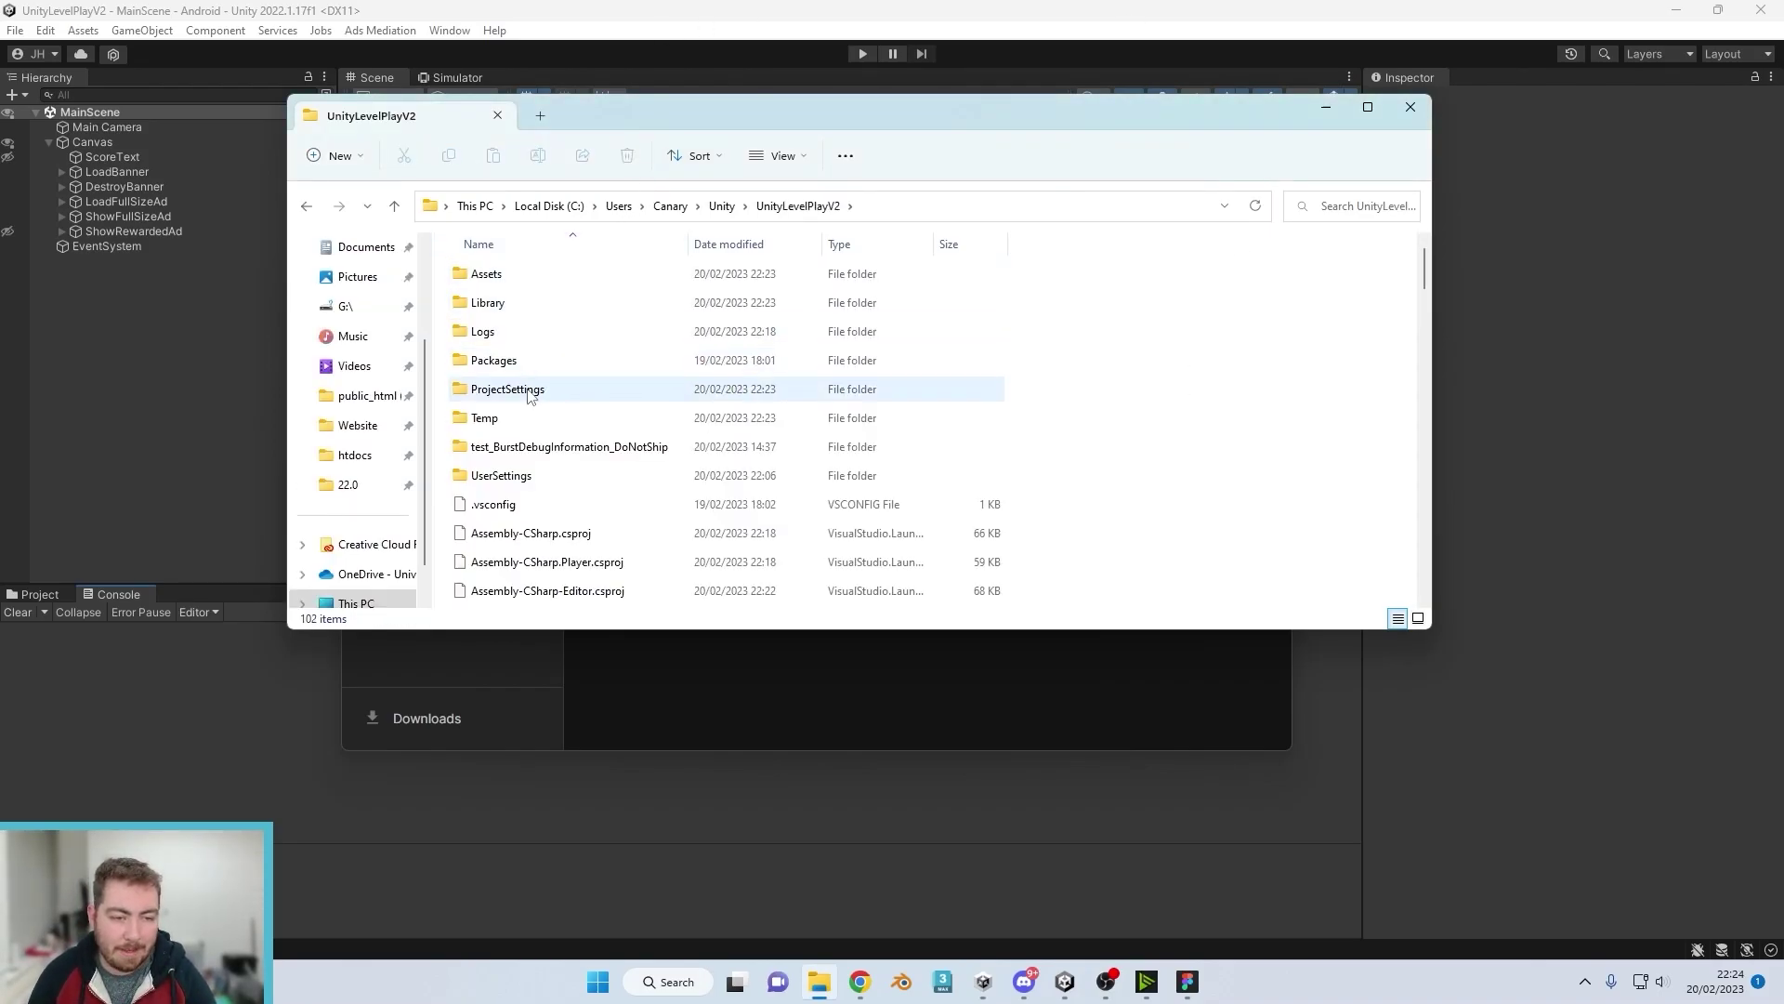
{"action": "double_click", "coordinate": [476, 418]}
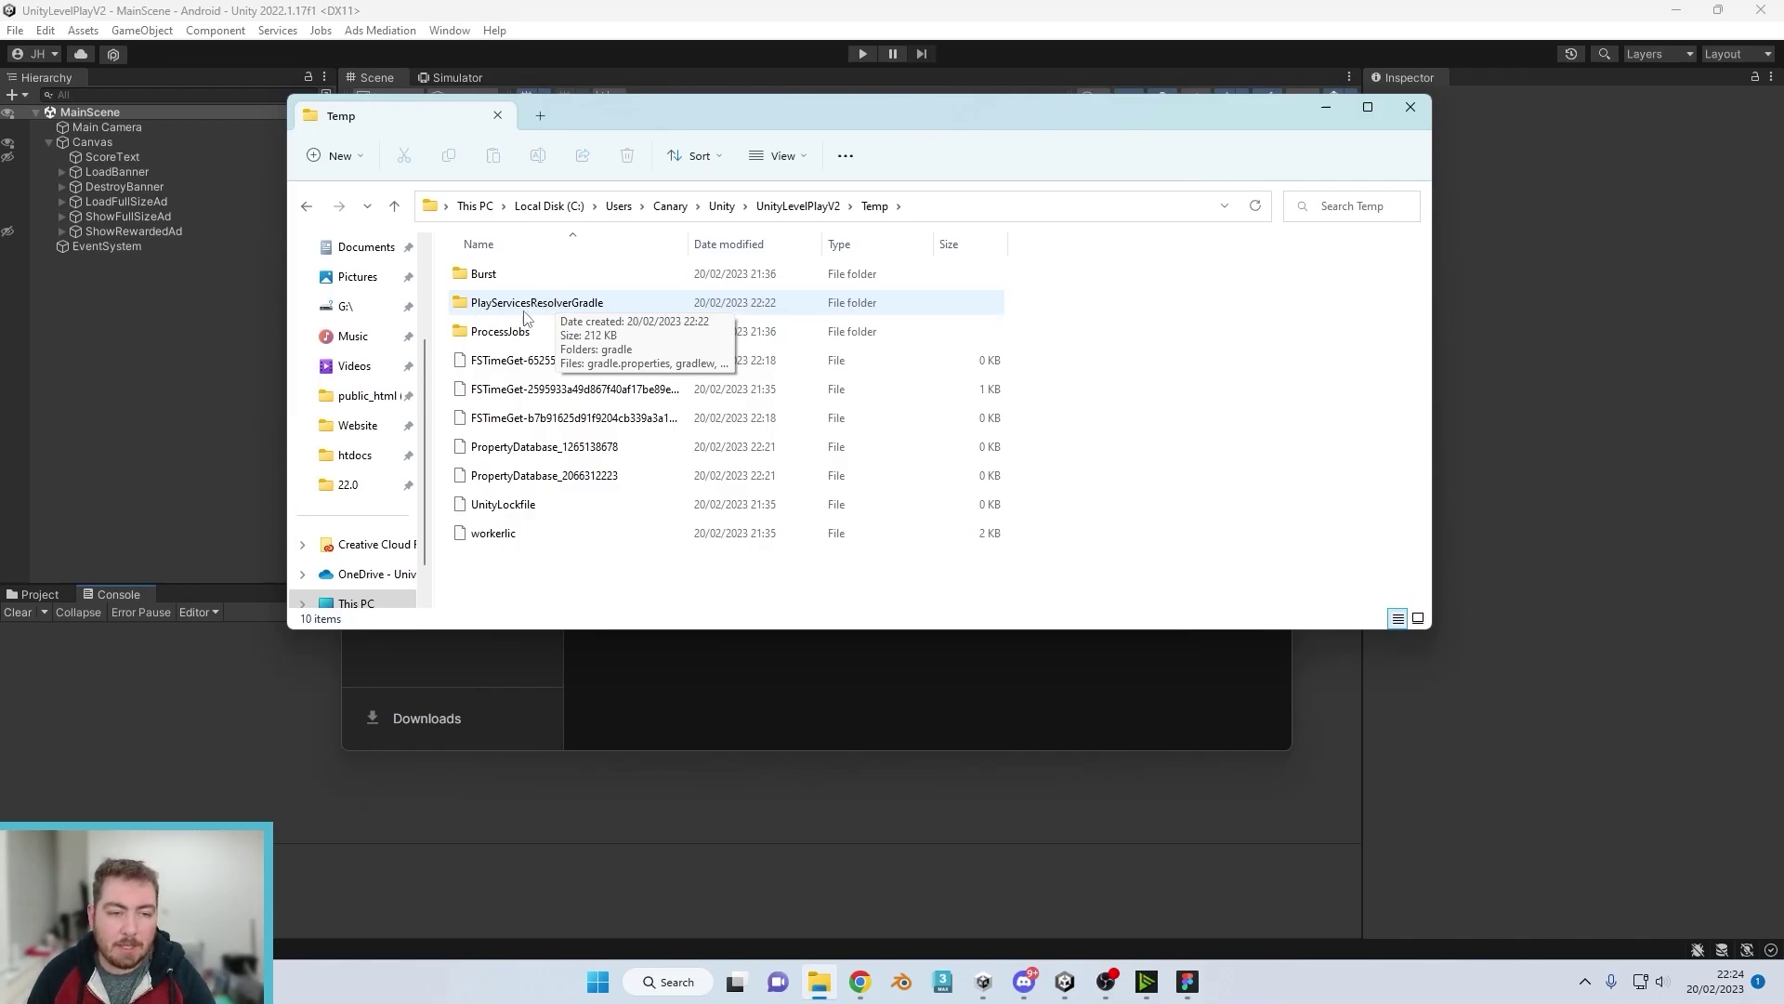
{"action": "double_click", "coordinate": [585, 306]}
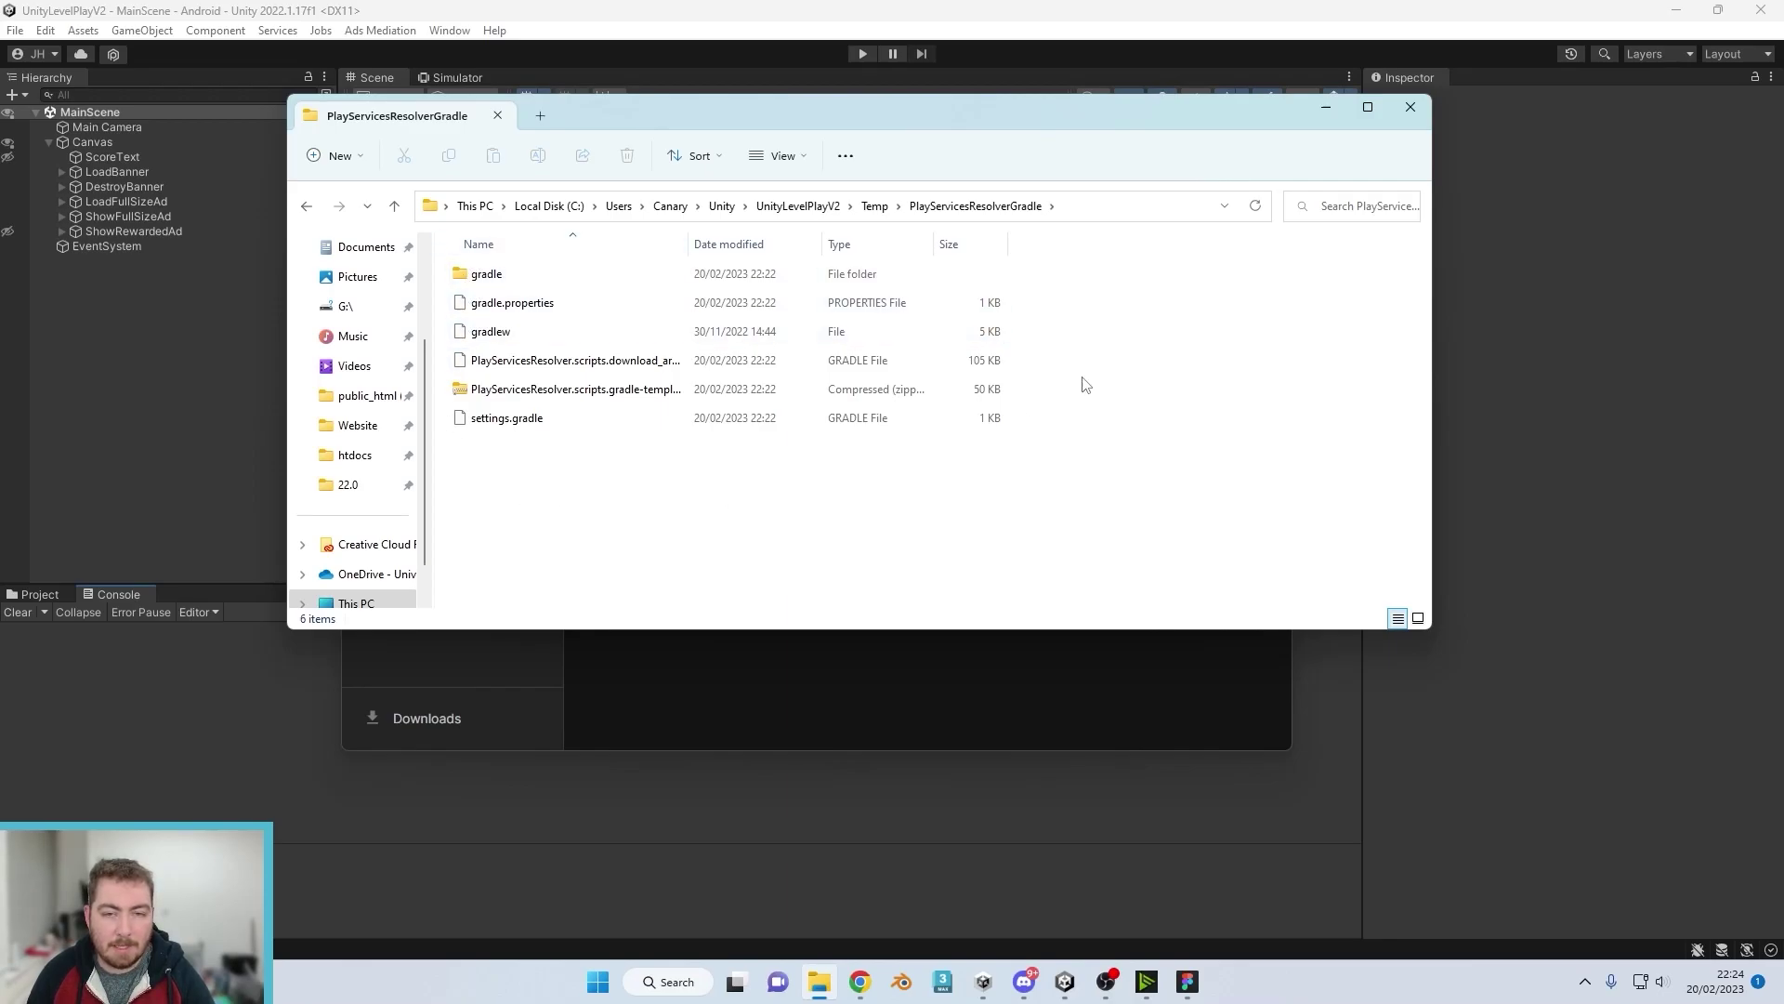
{"action": "left_click_drag", "start_coordinate": [920, 114], "coordinate": [1130, 145]}
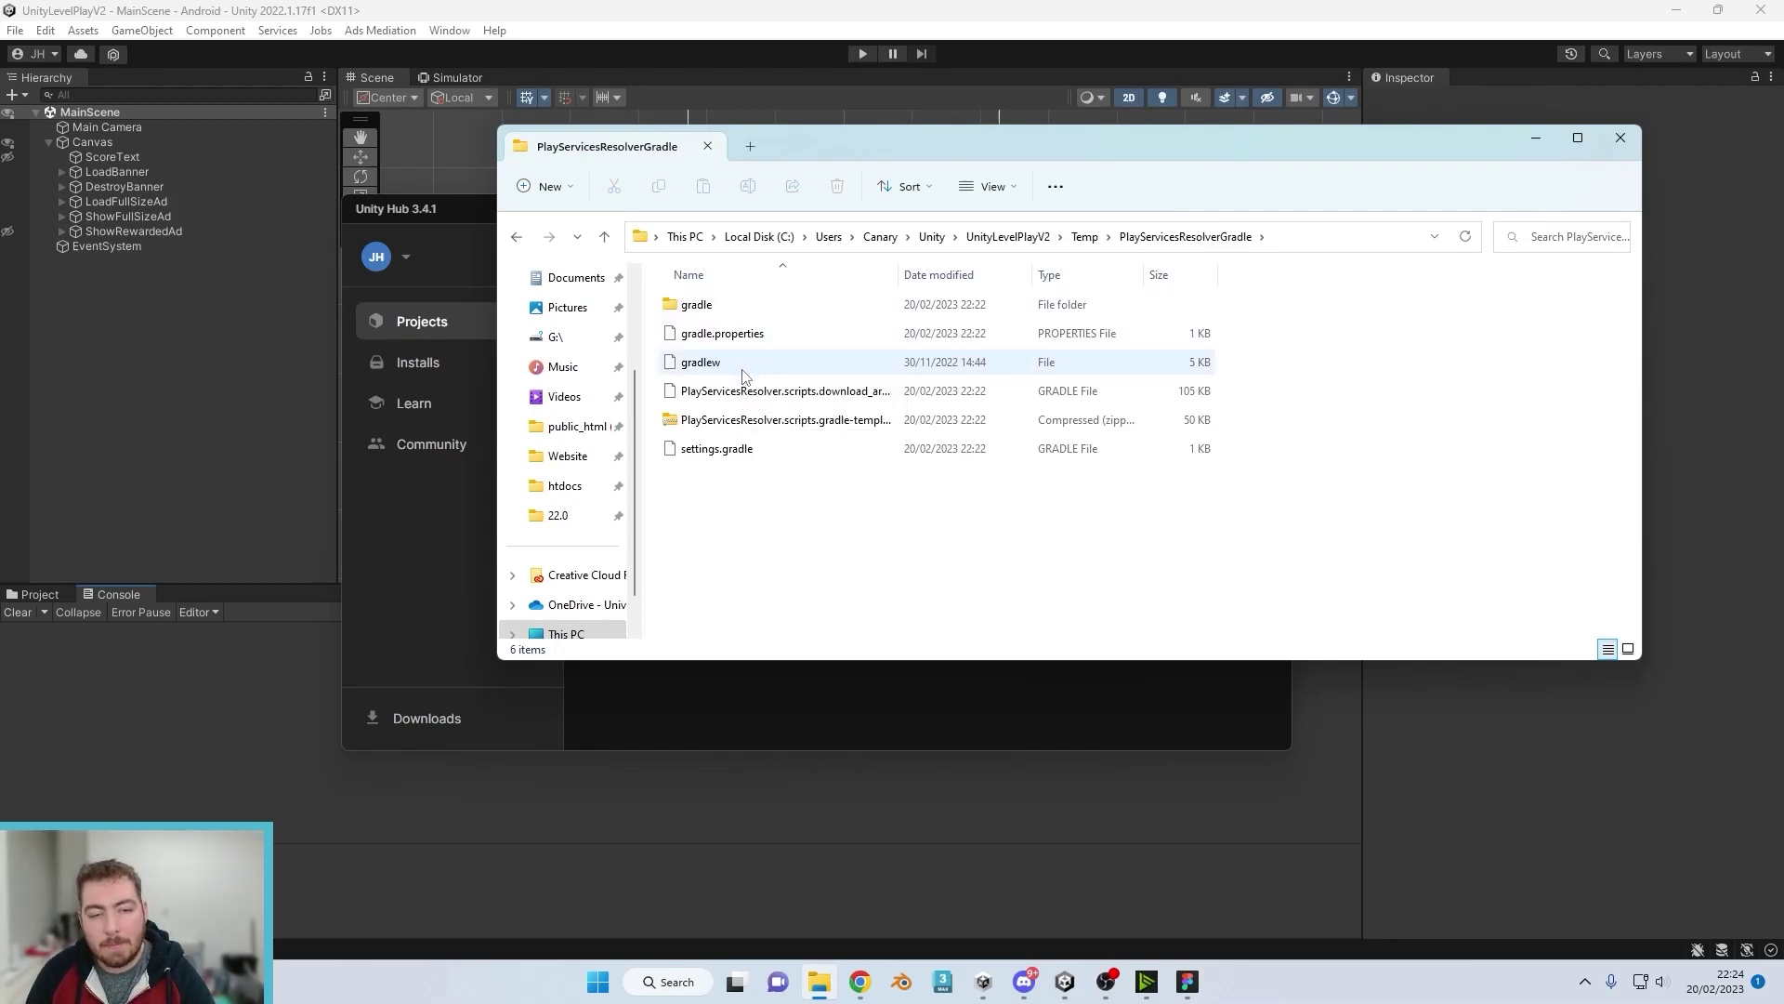
Step: Check the folder window's layout and Show options, leaving them as they are
{"action": "left_click", "coordinate": [1006, 188]}
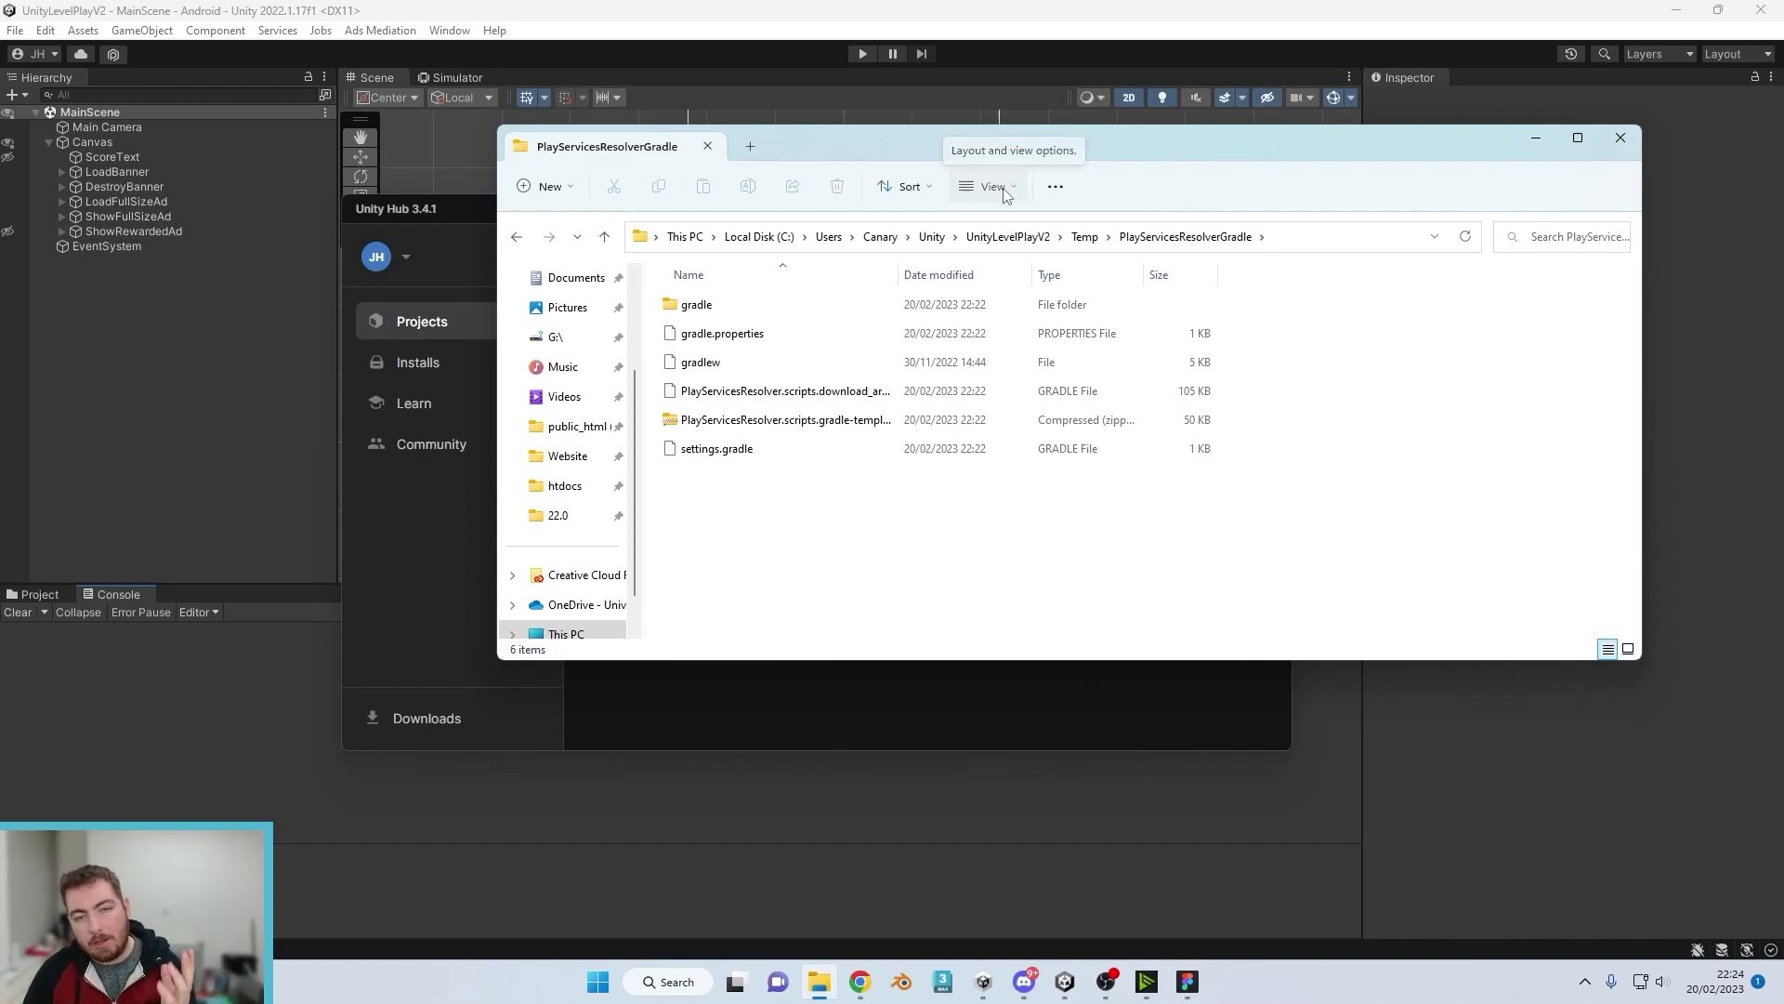
{"action": "mouse_move", "coordinate": [969, 512]}
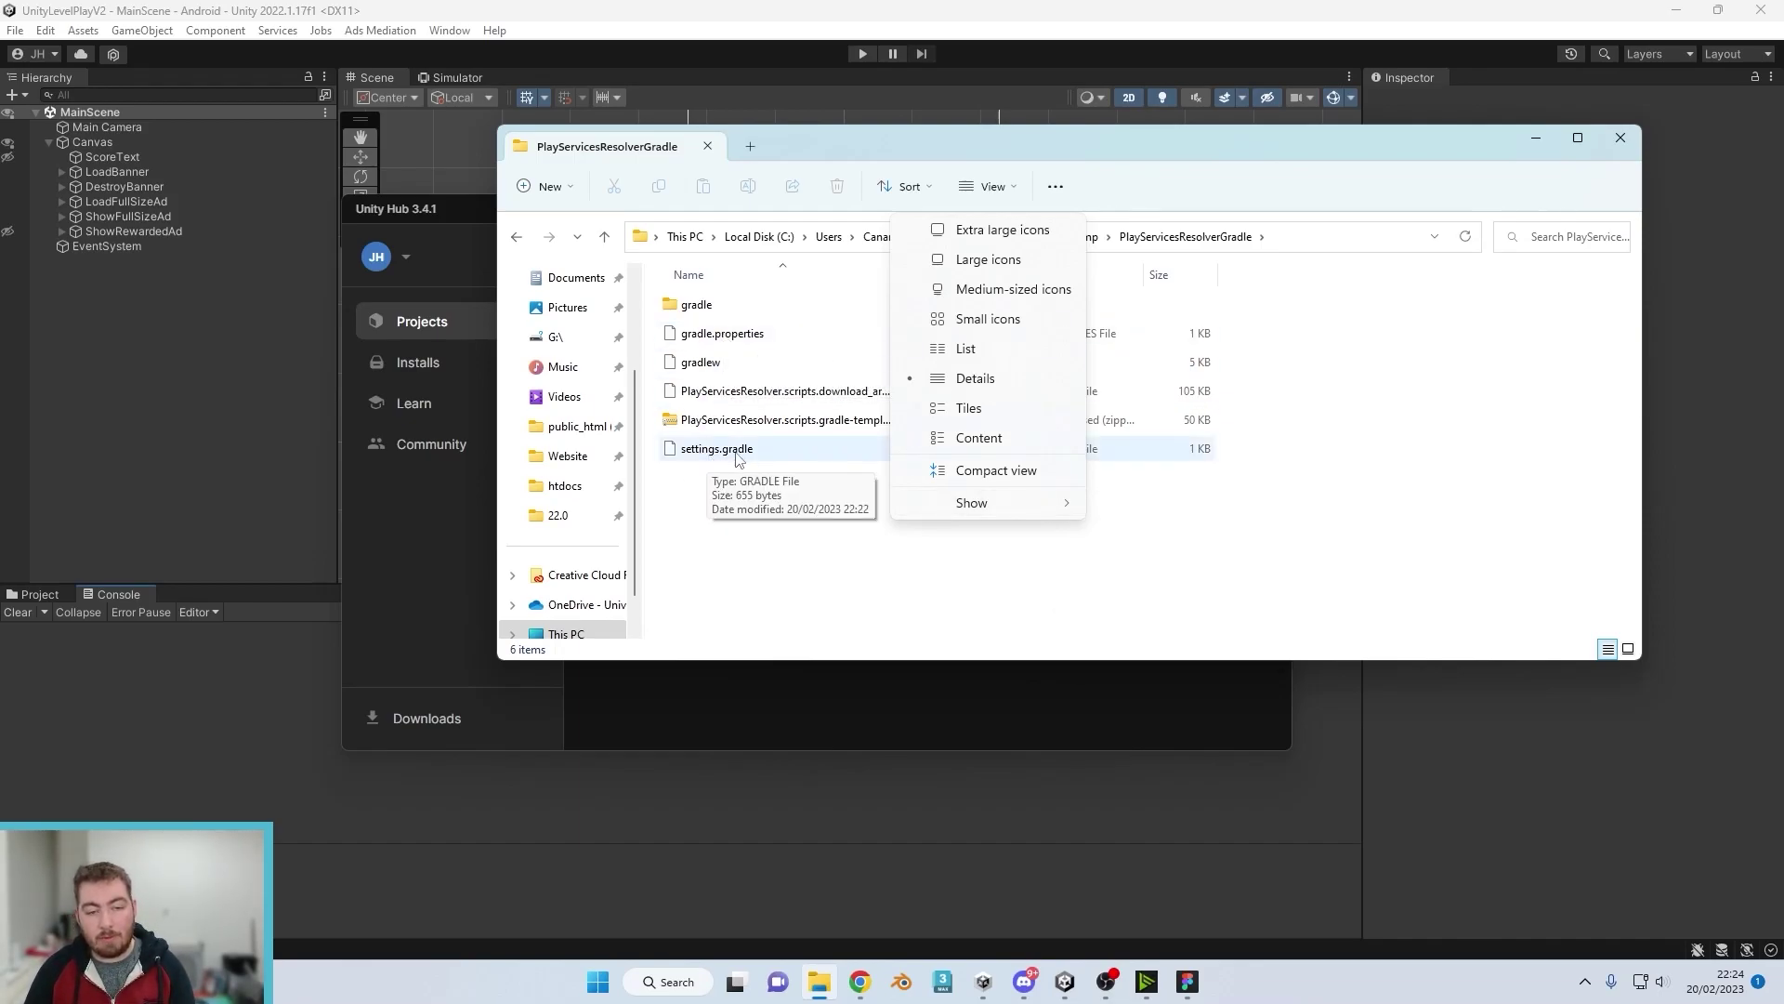
{"action": "left_click", "coordinate": [755, 543]}
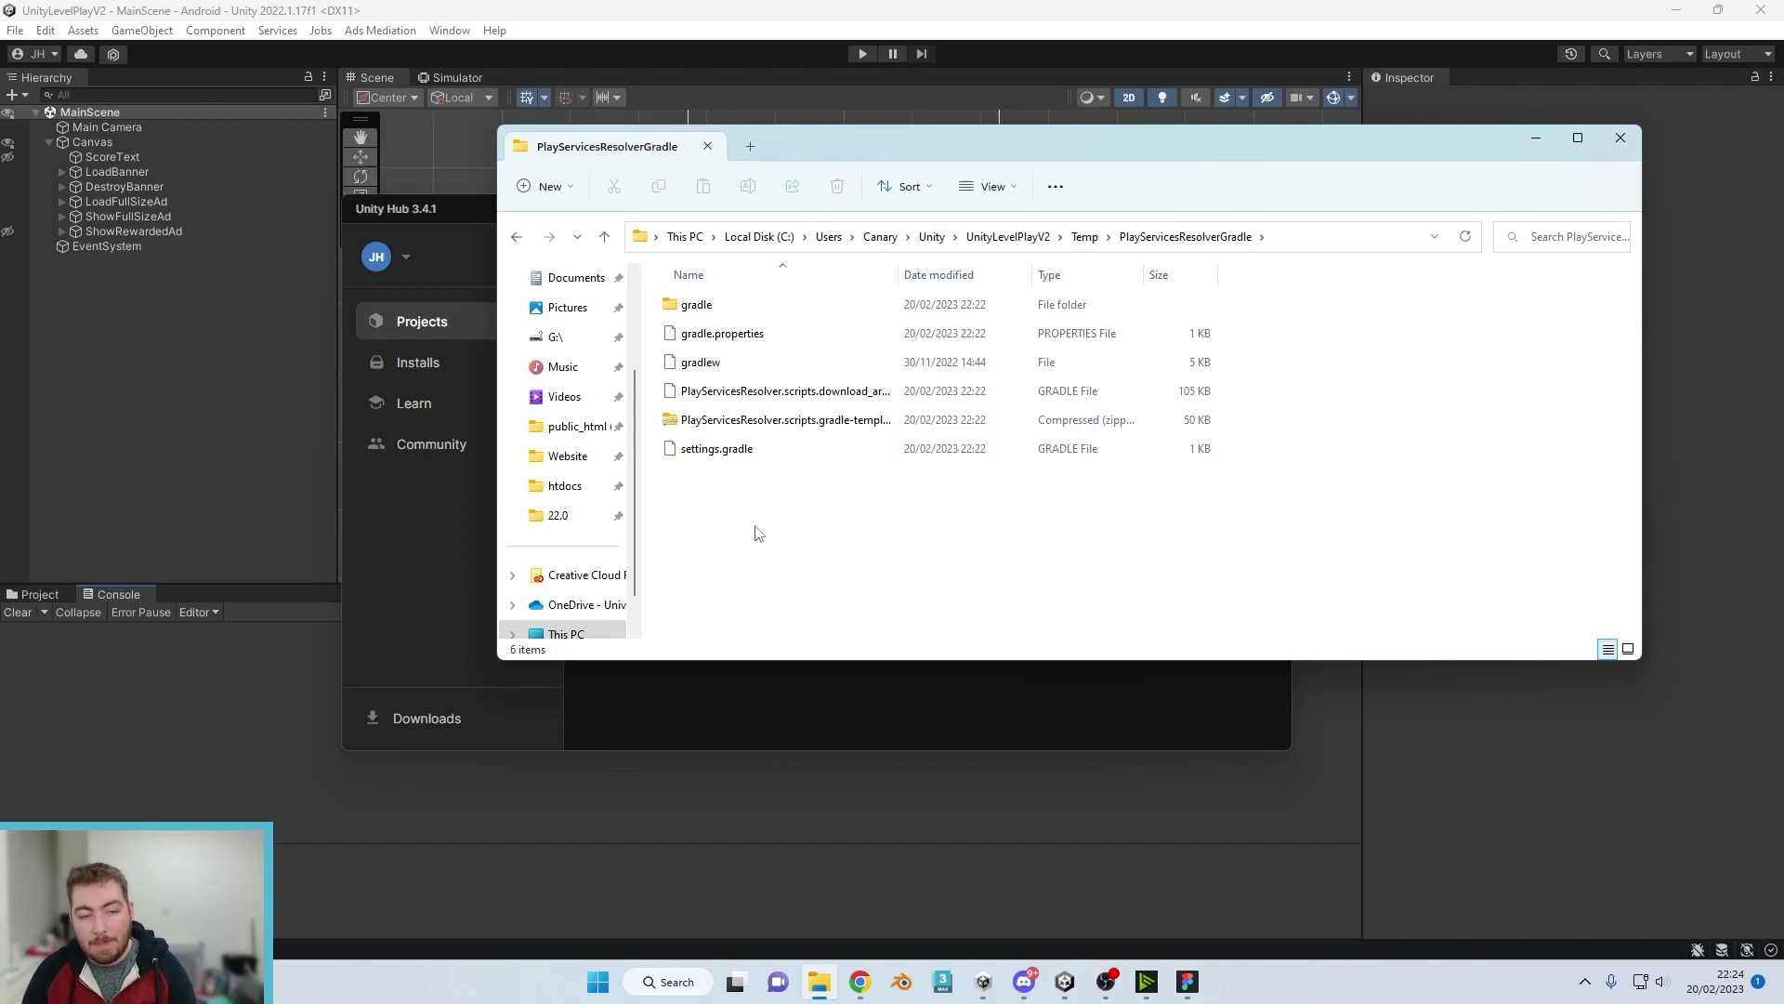
Step: Create a new text document in the PlayServicesResolverGradle folder, keeping its default name
{"action": "right_click", "coordinate": [758, 532]}
{"action": "mouse_move", "coordinate": [870, 670]}
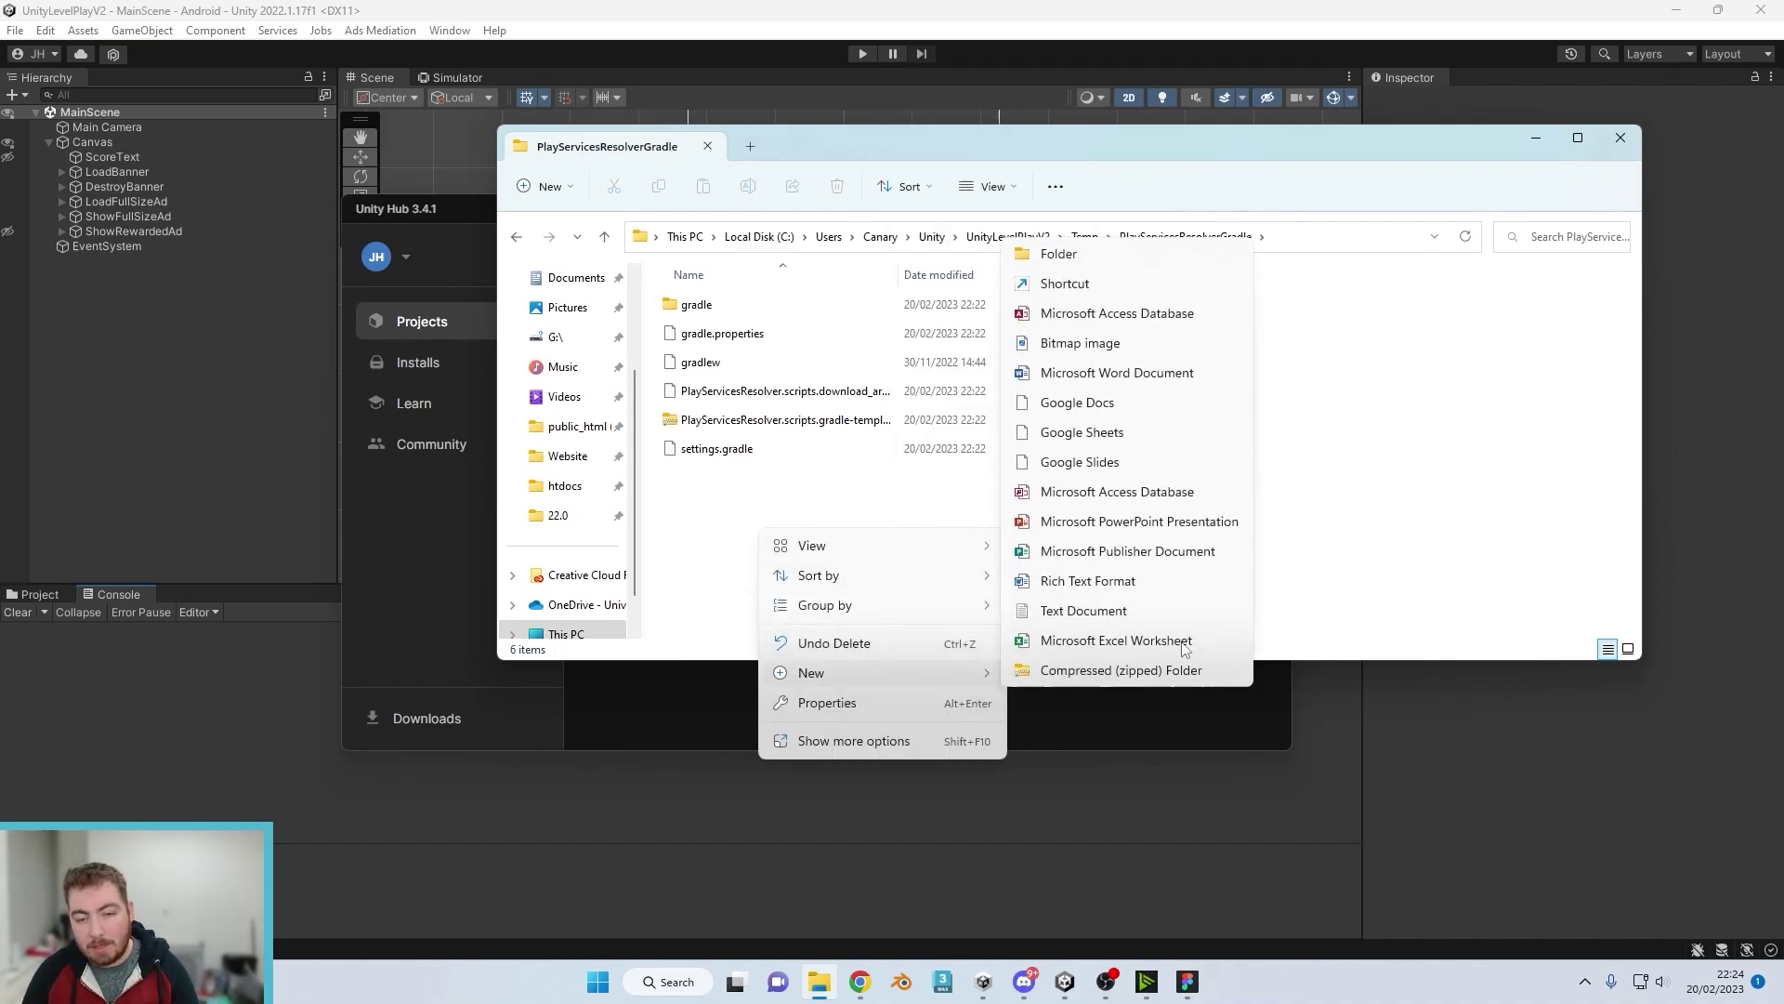
{"action": "left_click", "coordinate": [1180, 611]}
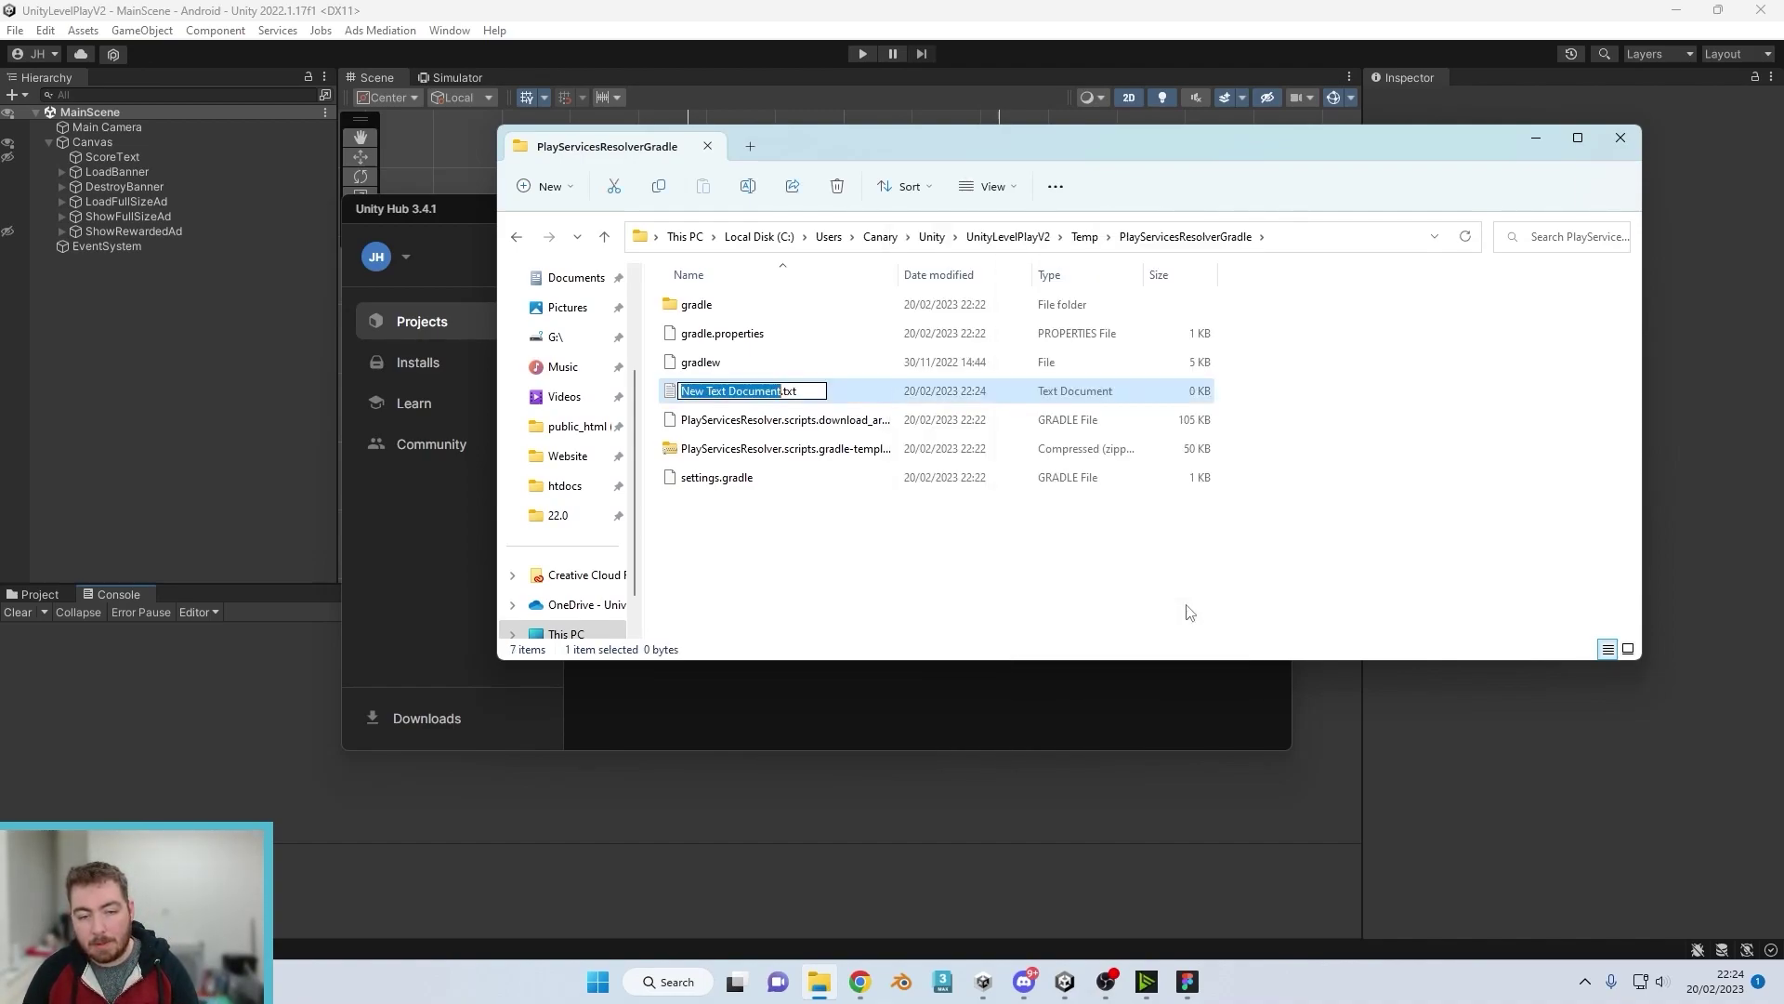
{"action": "left_click", "coordinate": [815, 563]}
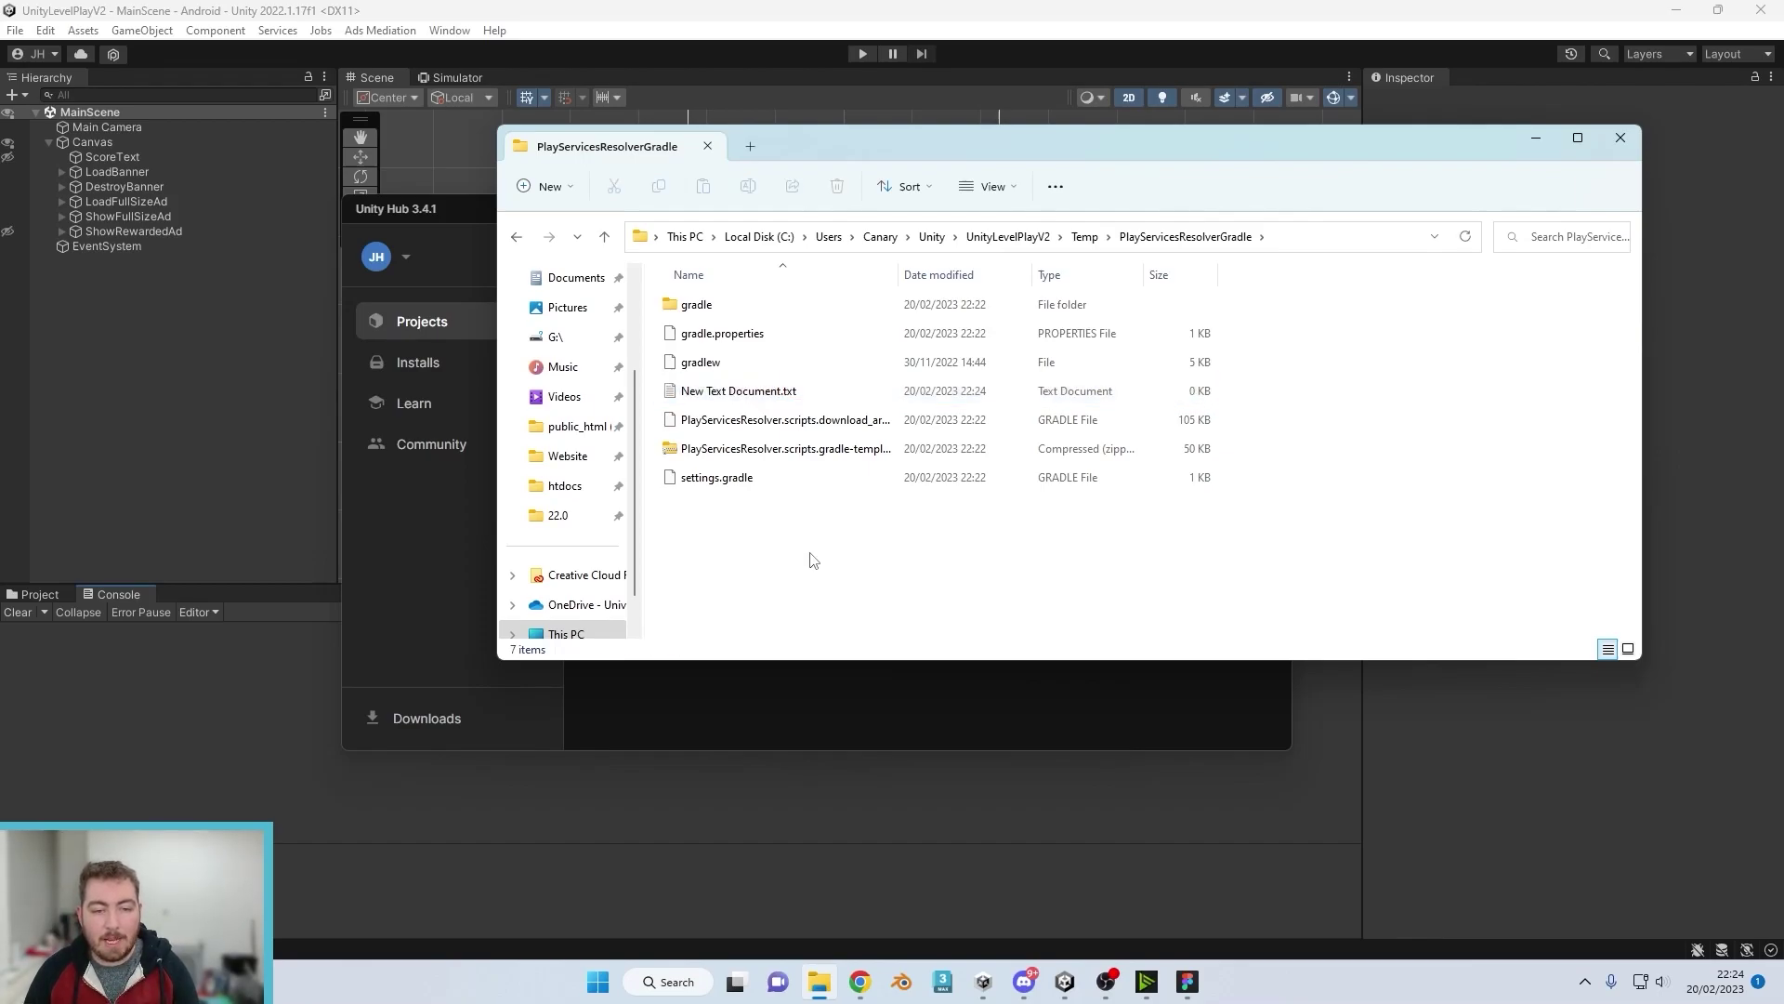
Step: Copy the whole gradlew.bat script from the unity-jar-resolver page in Chrome into the new text document, save it and close Notepad
{"action": "double_click", "coordinate": [734, 392]}
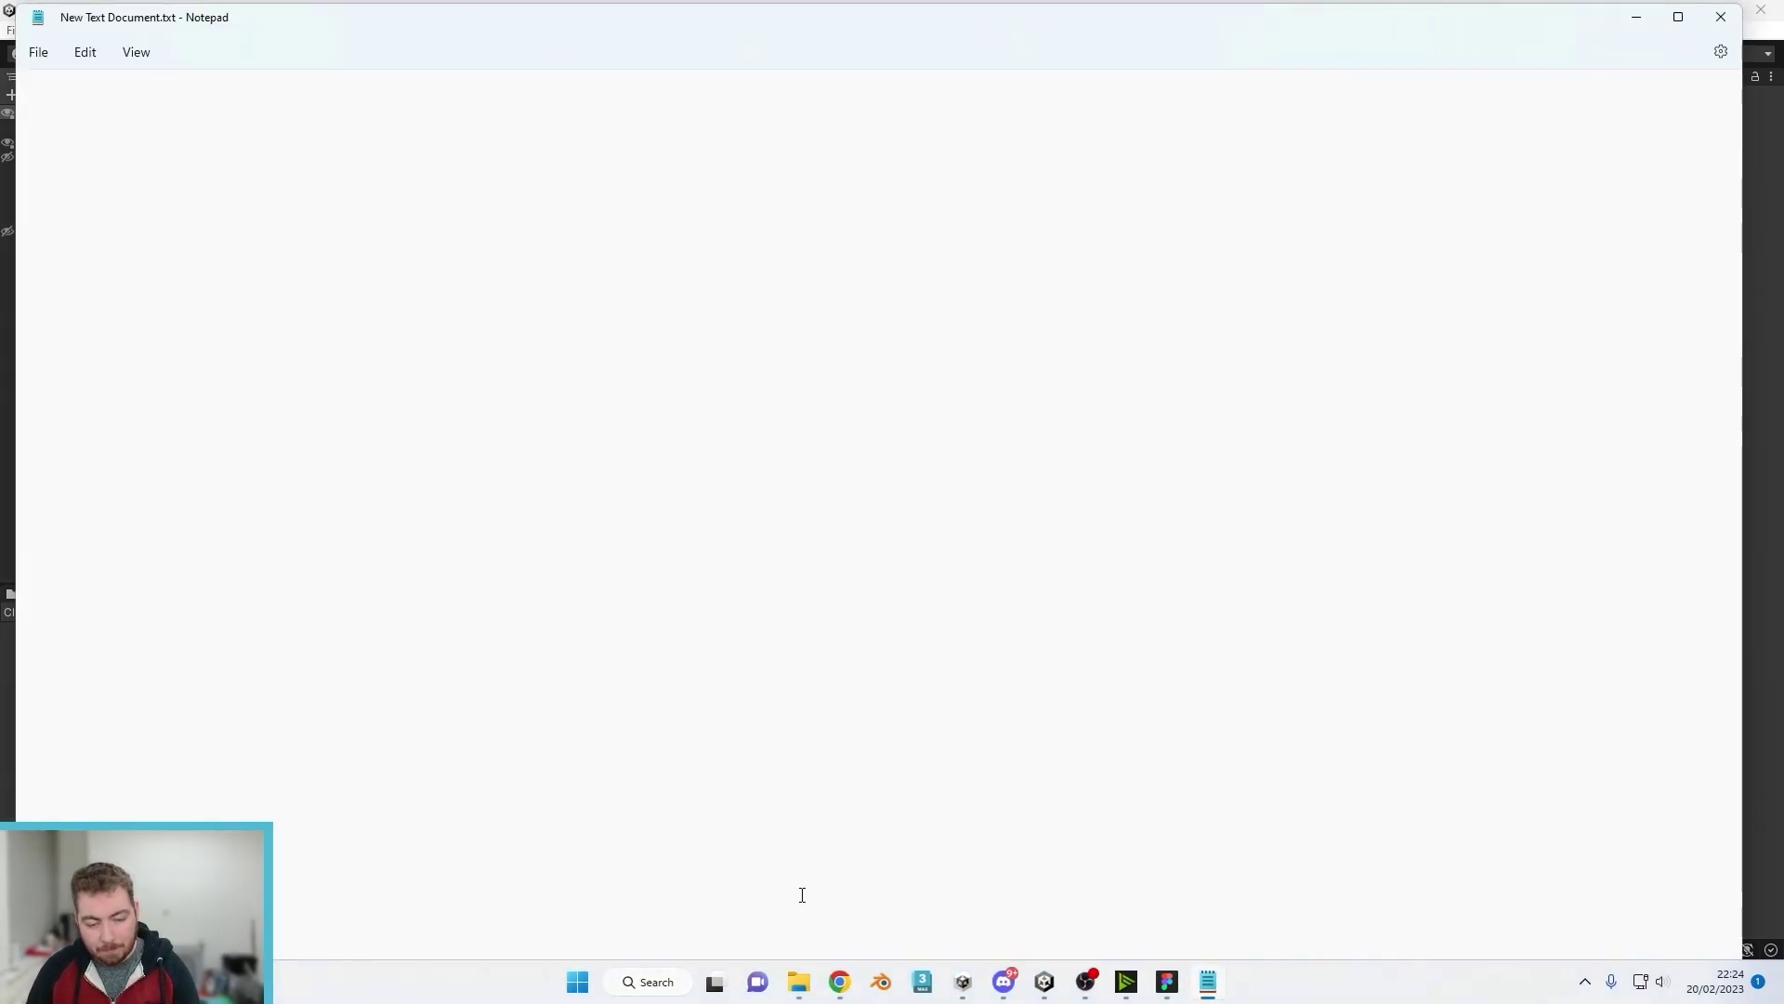
{"action": "left_click", "coordinate": [839, 982]}
{"action": "left_click", "coordinate": [623, 277]}
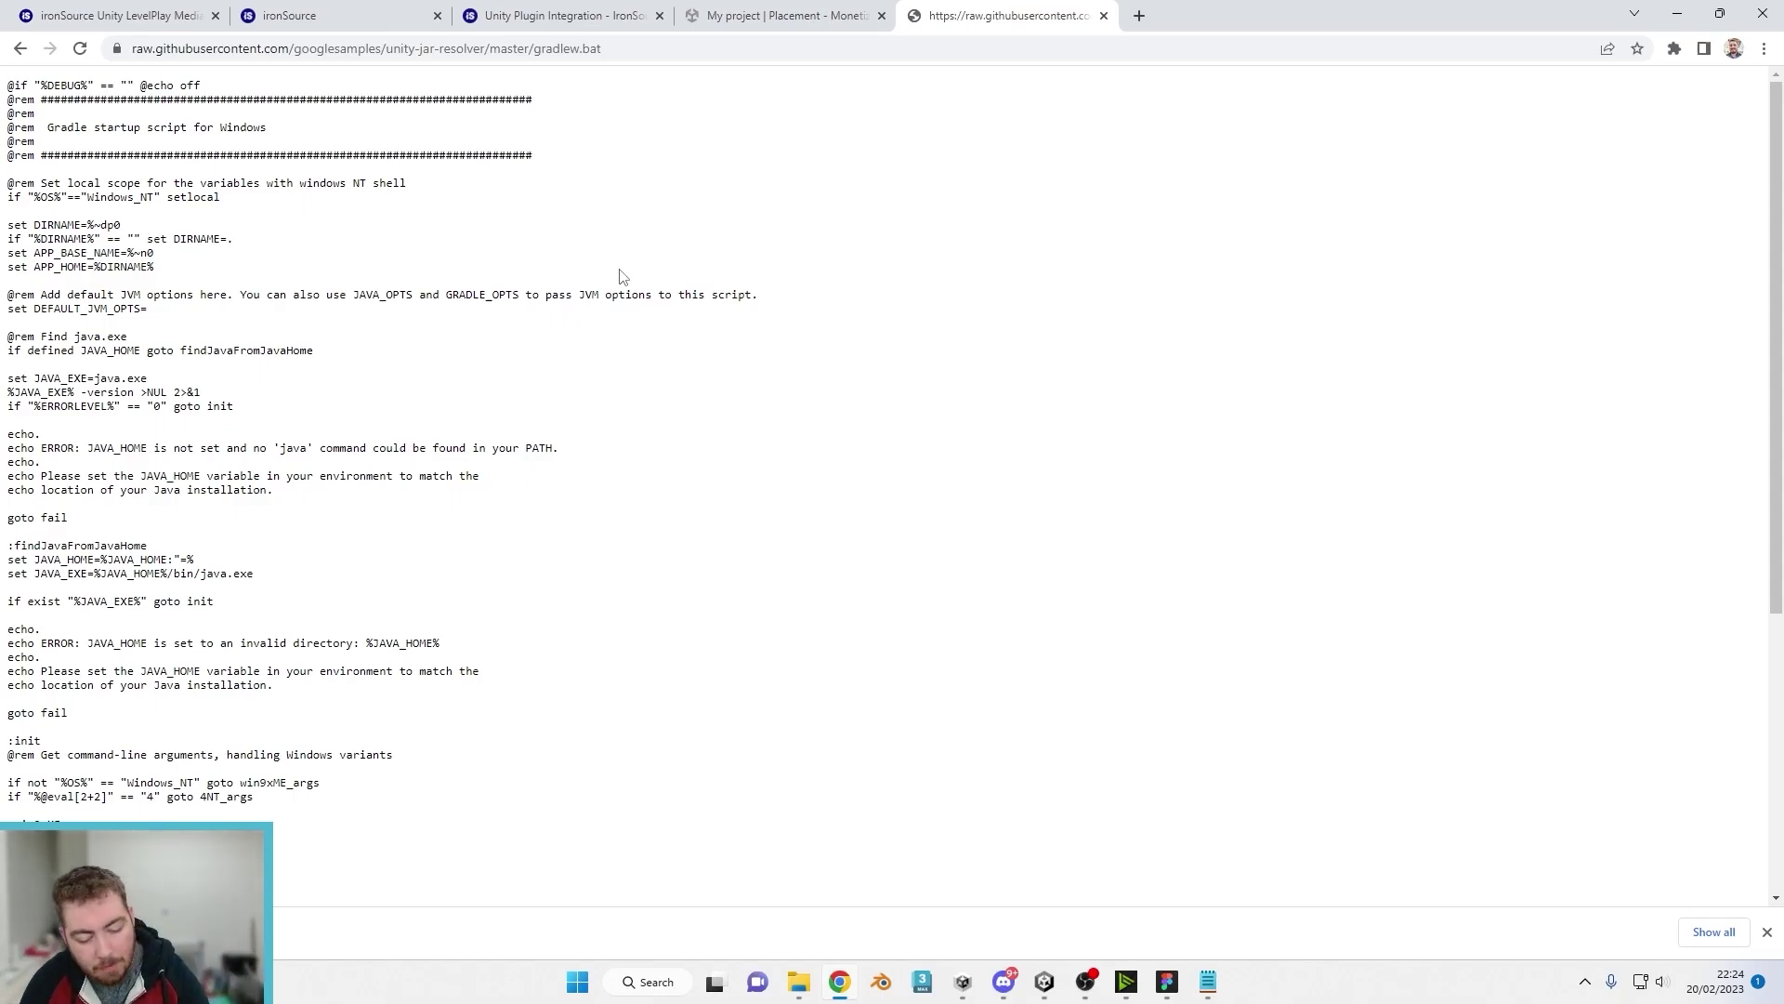
{"action": "key", "text": "ctrl+a"}
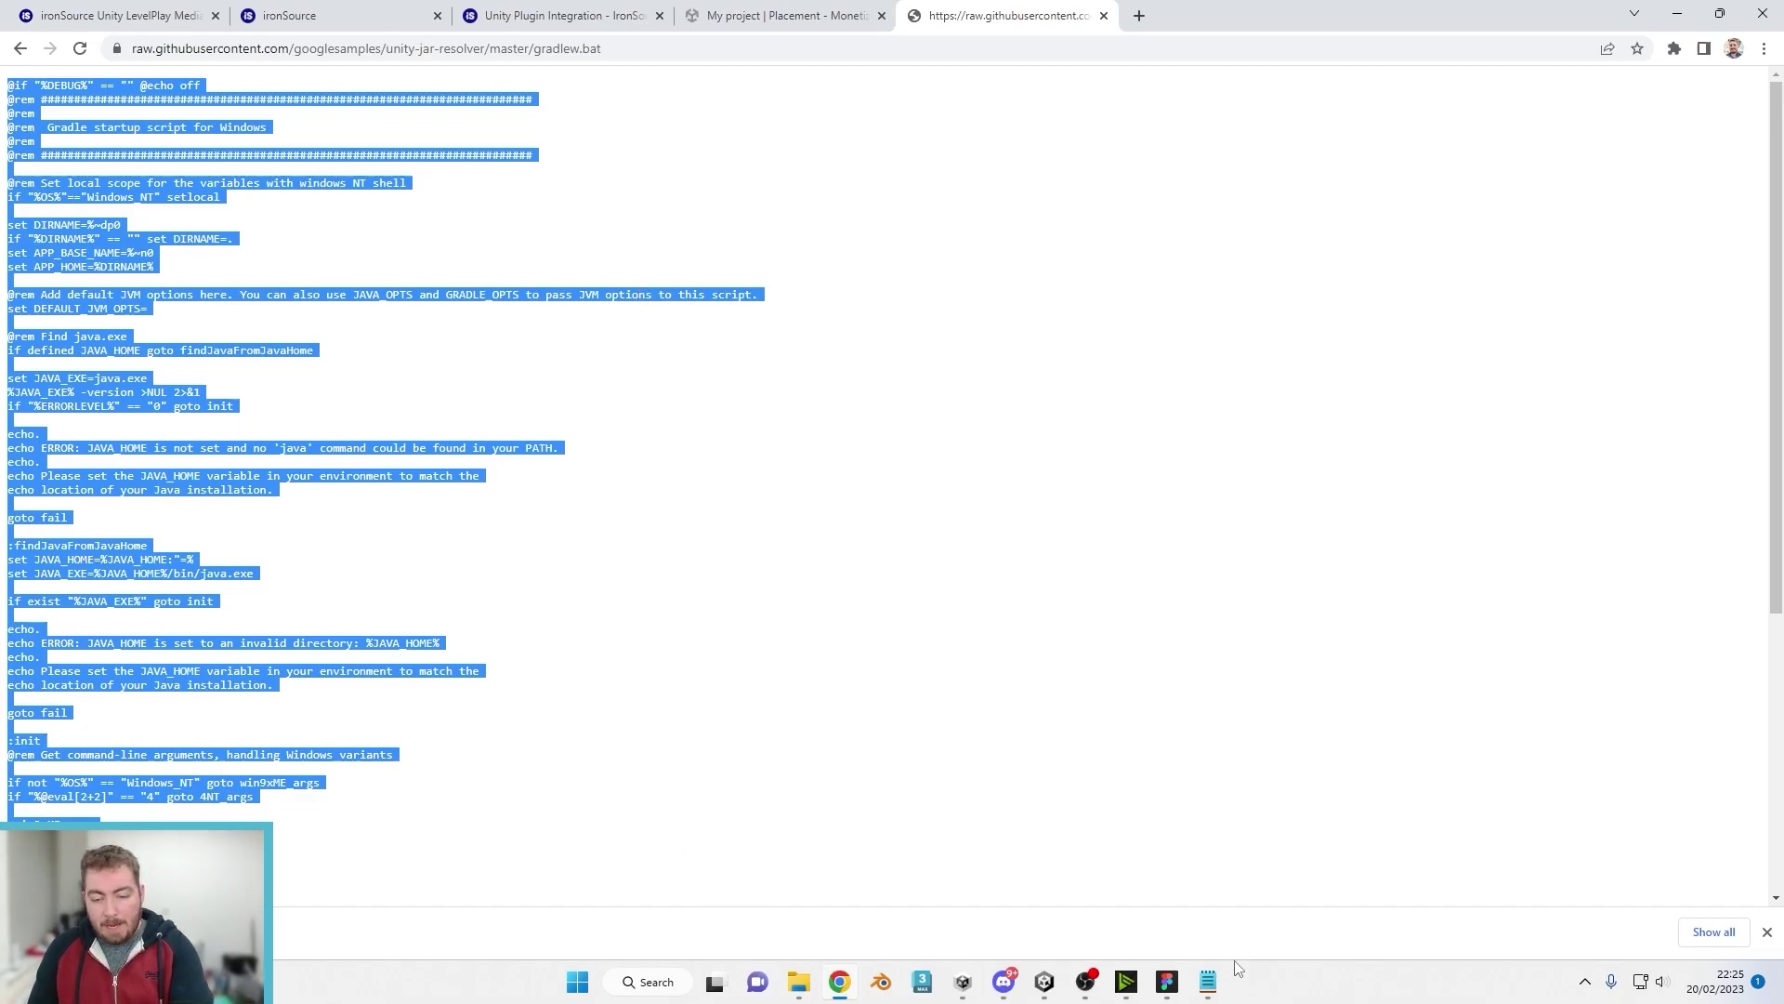
{"action": "left_click", "coordinate": [1208, 983]}
{"action": "key", "text": "ctrl+v"}
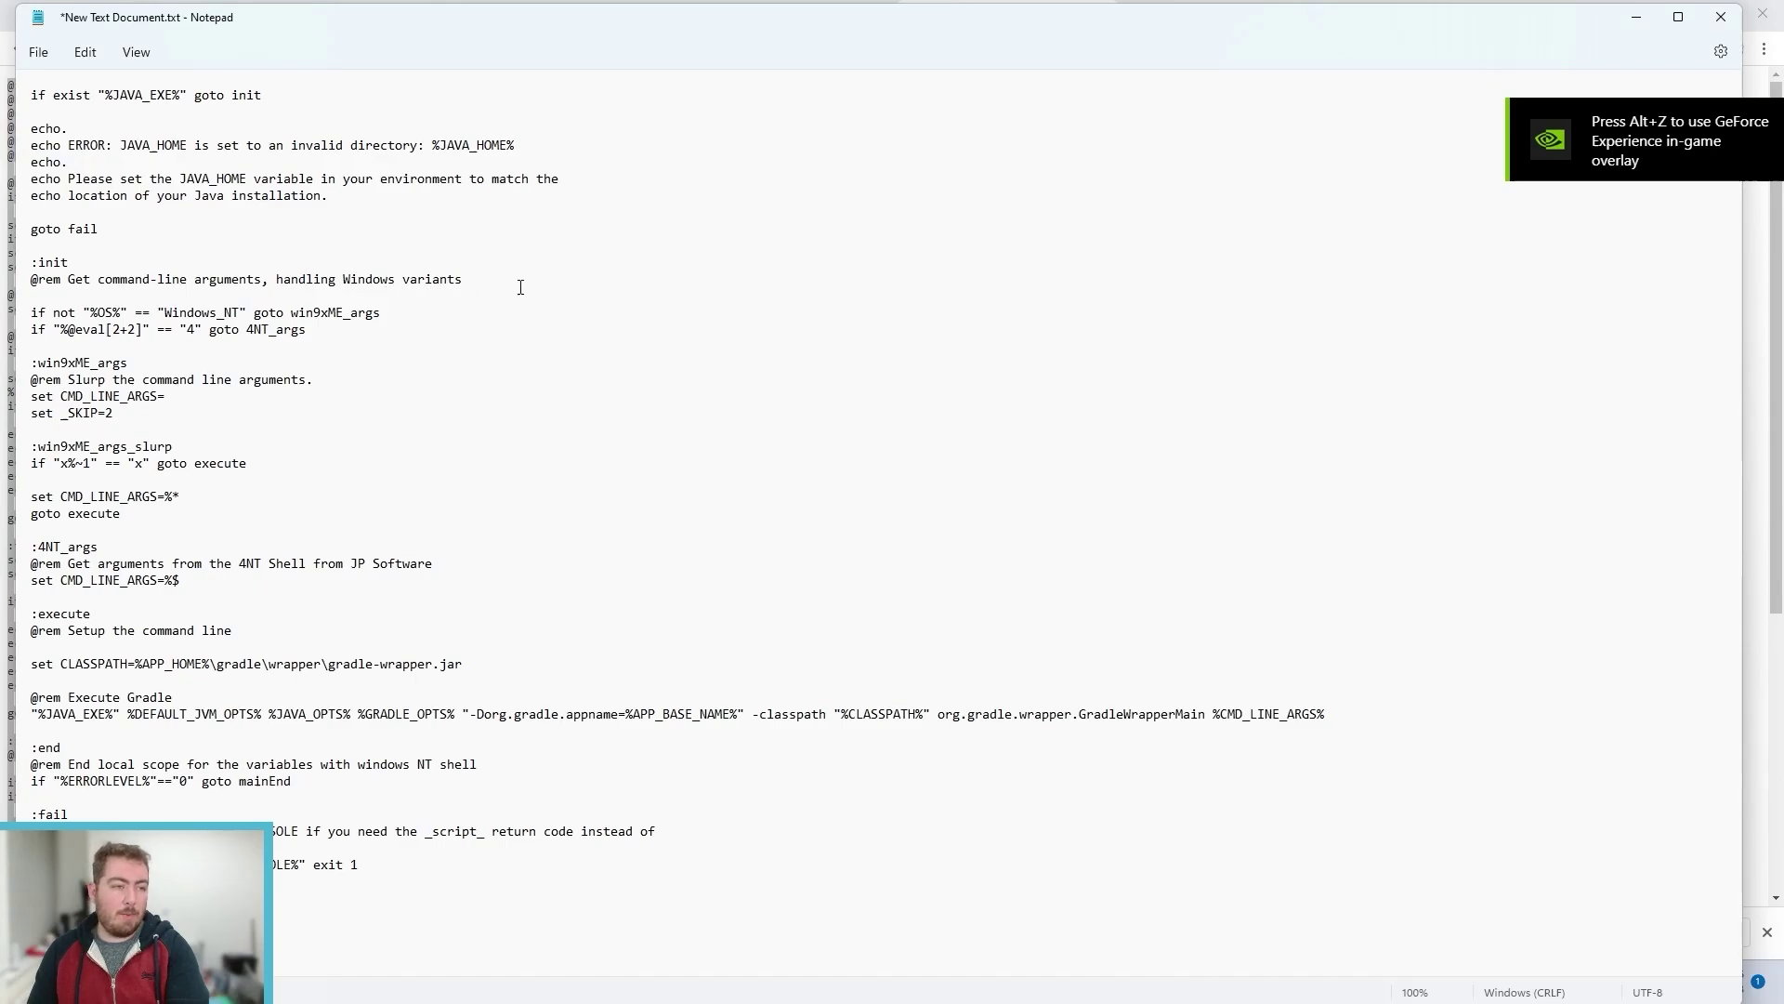
{"action": "key", "text": "ctrl+s"}
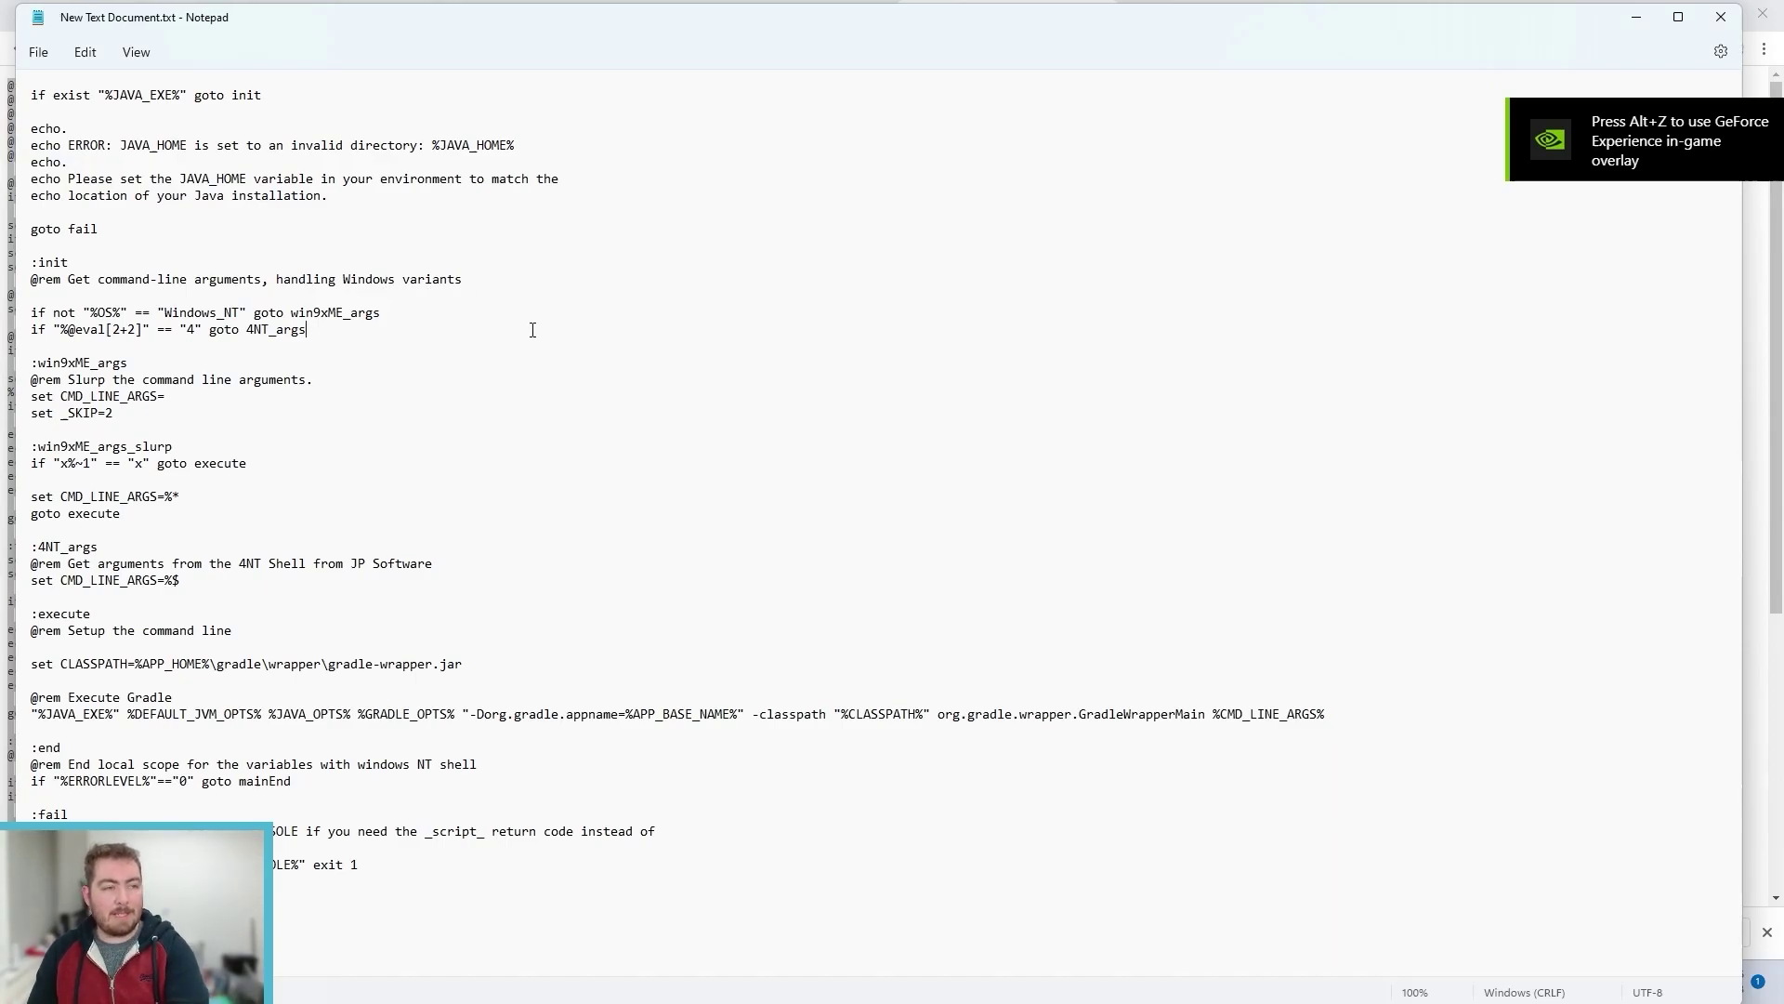
{"action": "left_click", "coordinate": [1721, 17]}
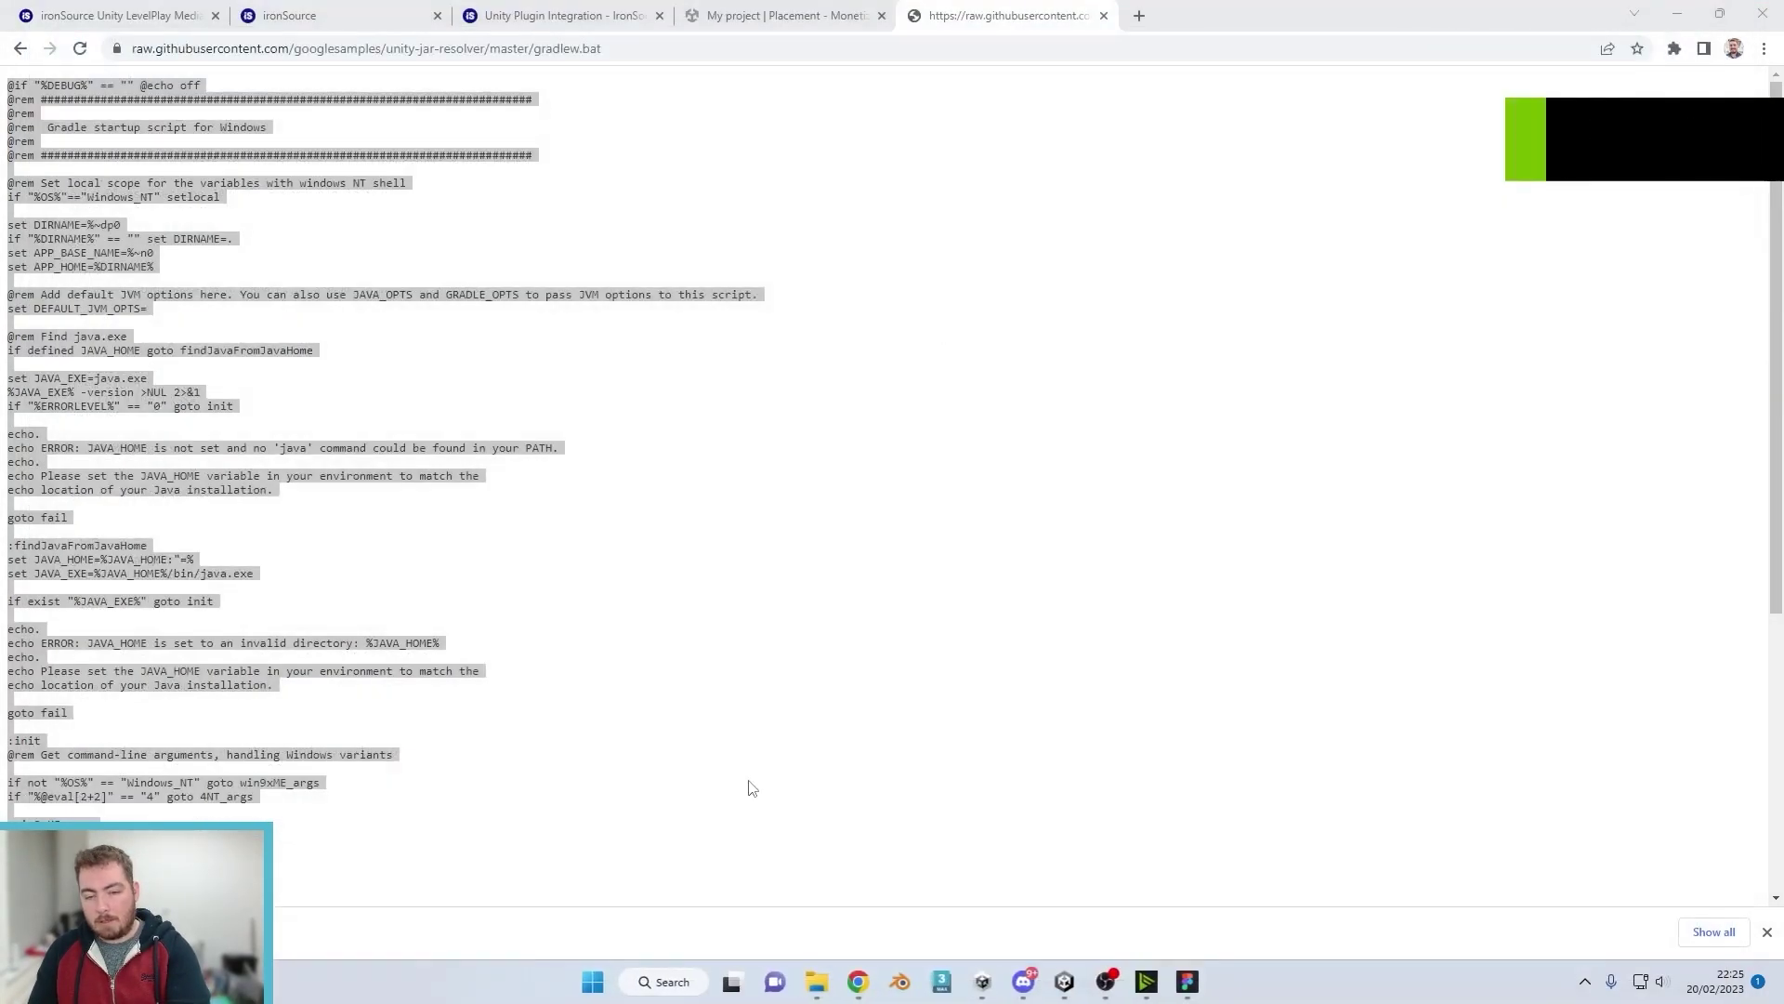
Step: Rename the new text document in the PlayServicesResolverGradle folder as gradlew.bat, accepting the extension change
{"action": "left_click", "coordinate": [815, 986]}
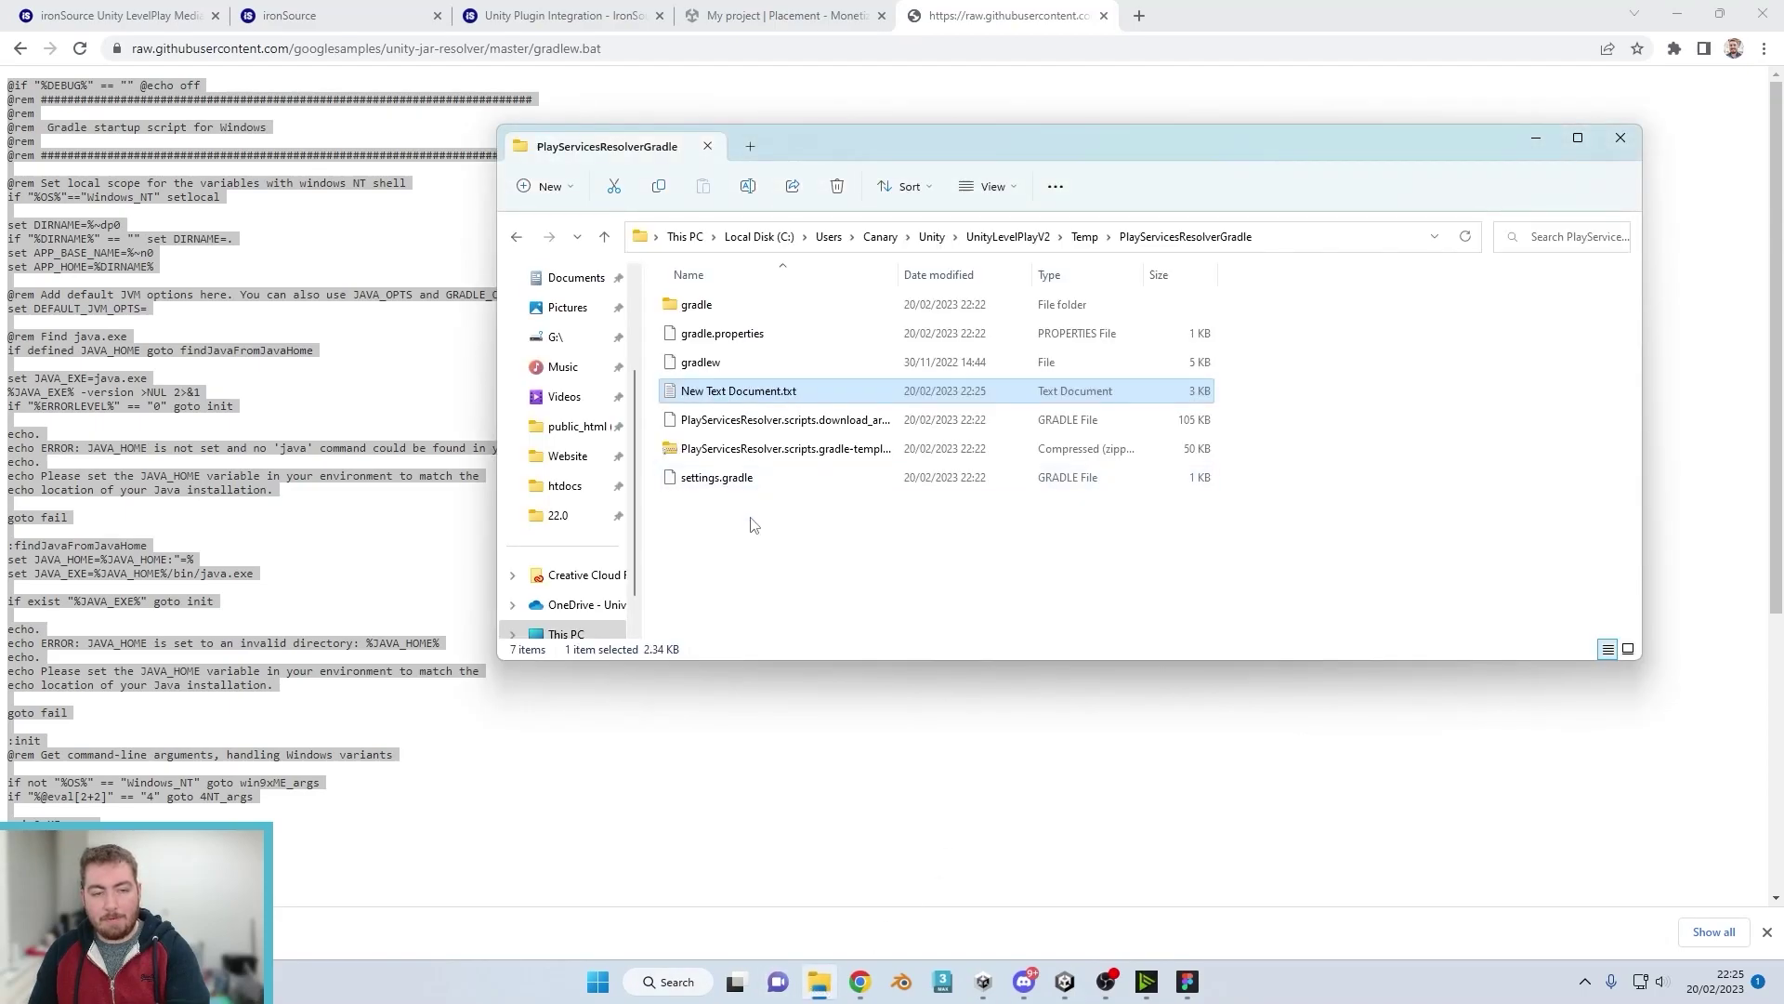
{"action": "left_click", "coordinate": [728, 392]}
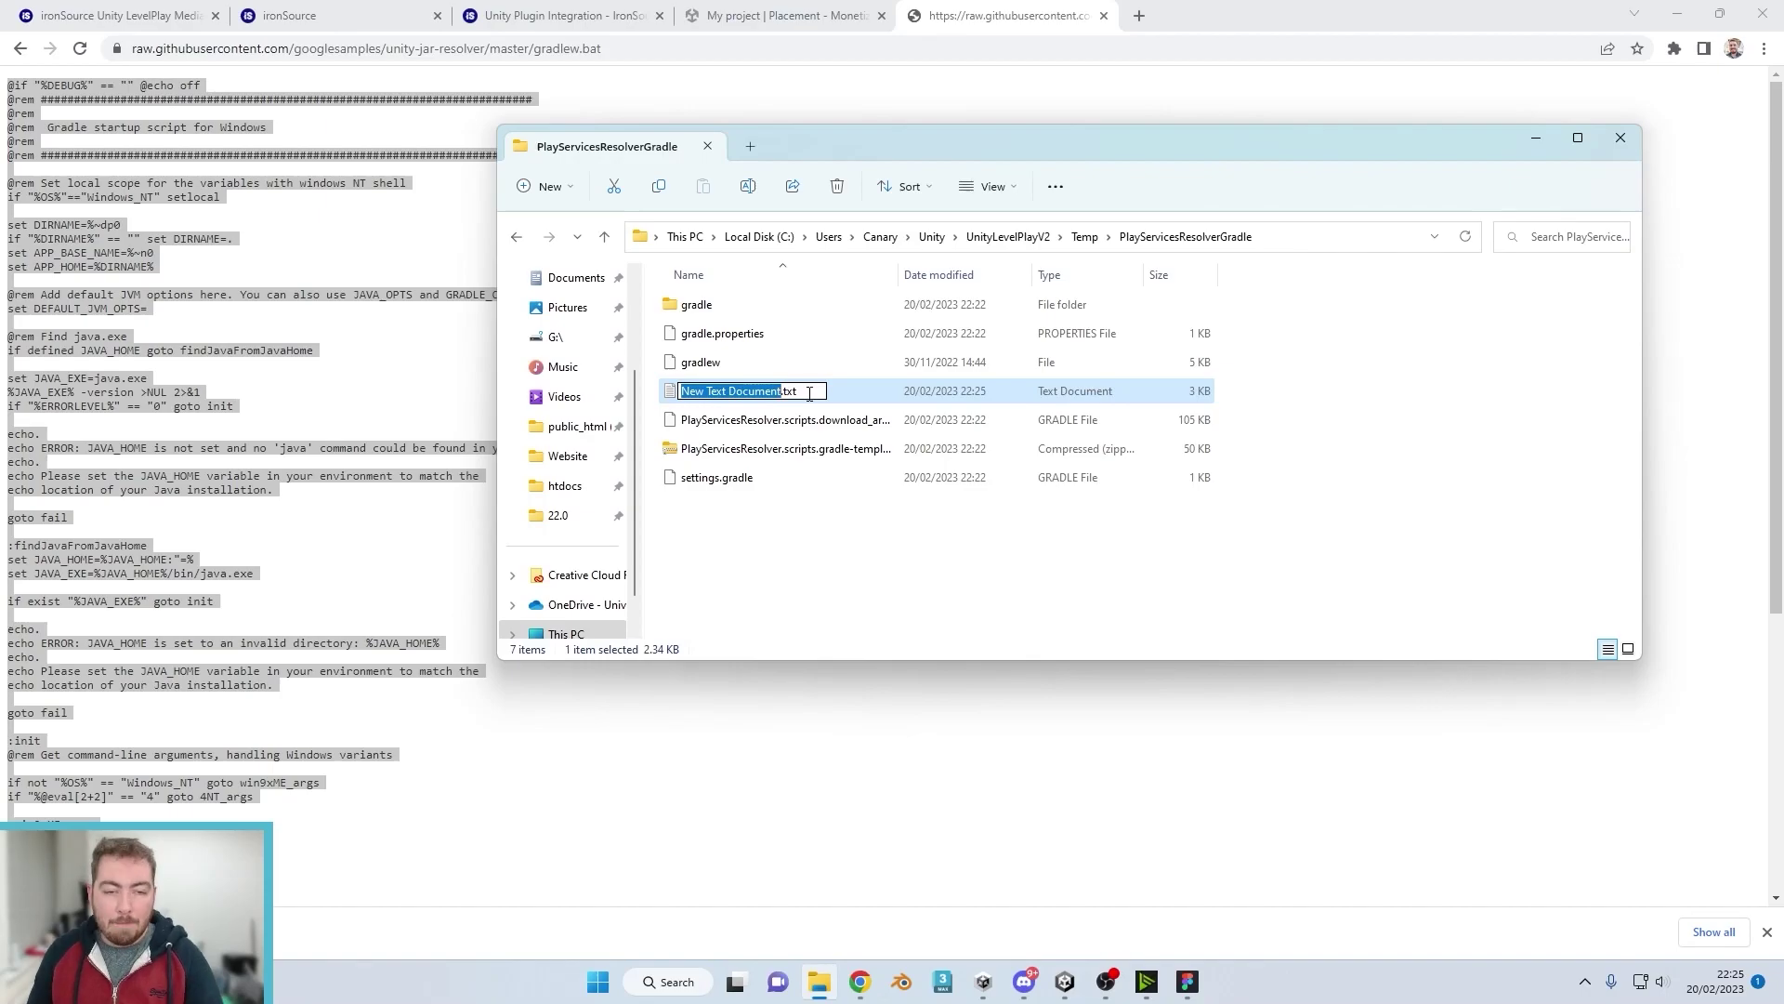
{"action": "left_click", "coordinate": [809, 393]}
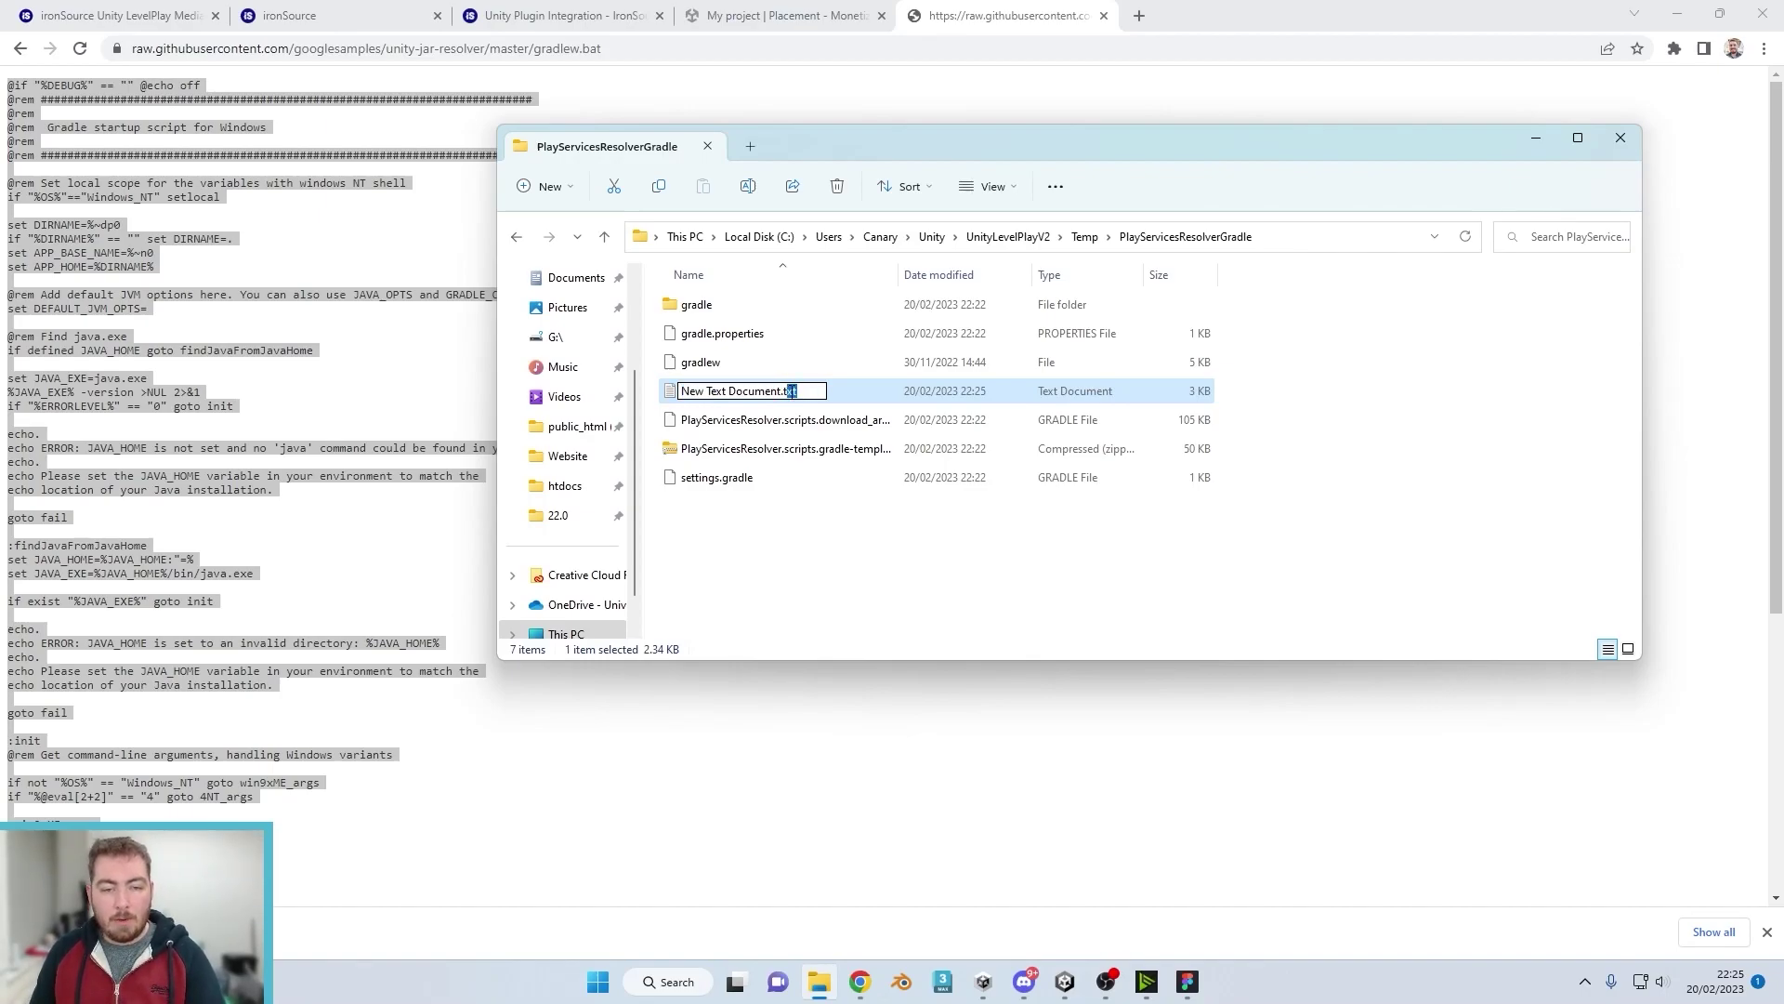
{"action": "double_click", "coordinate": [789, 391]}
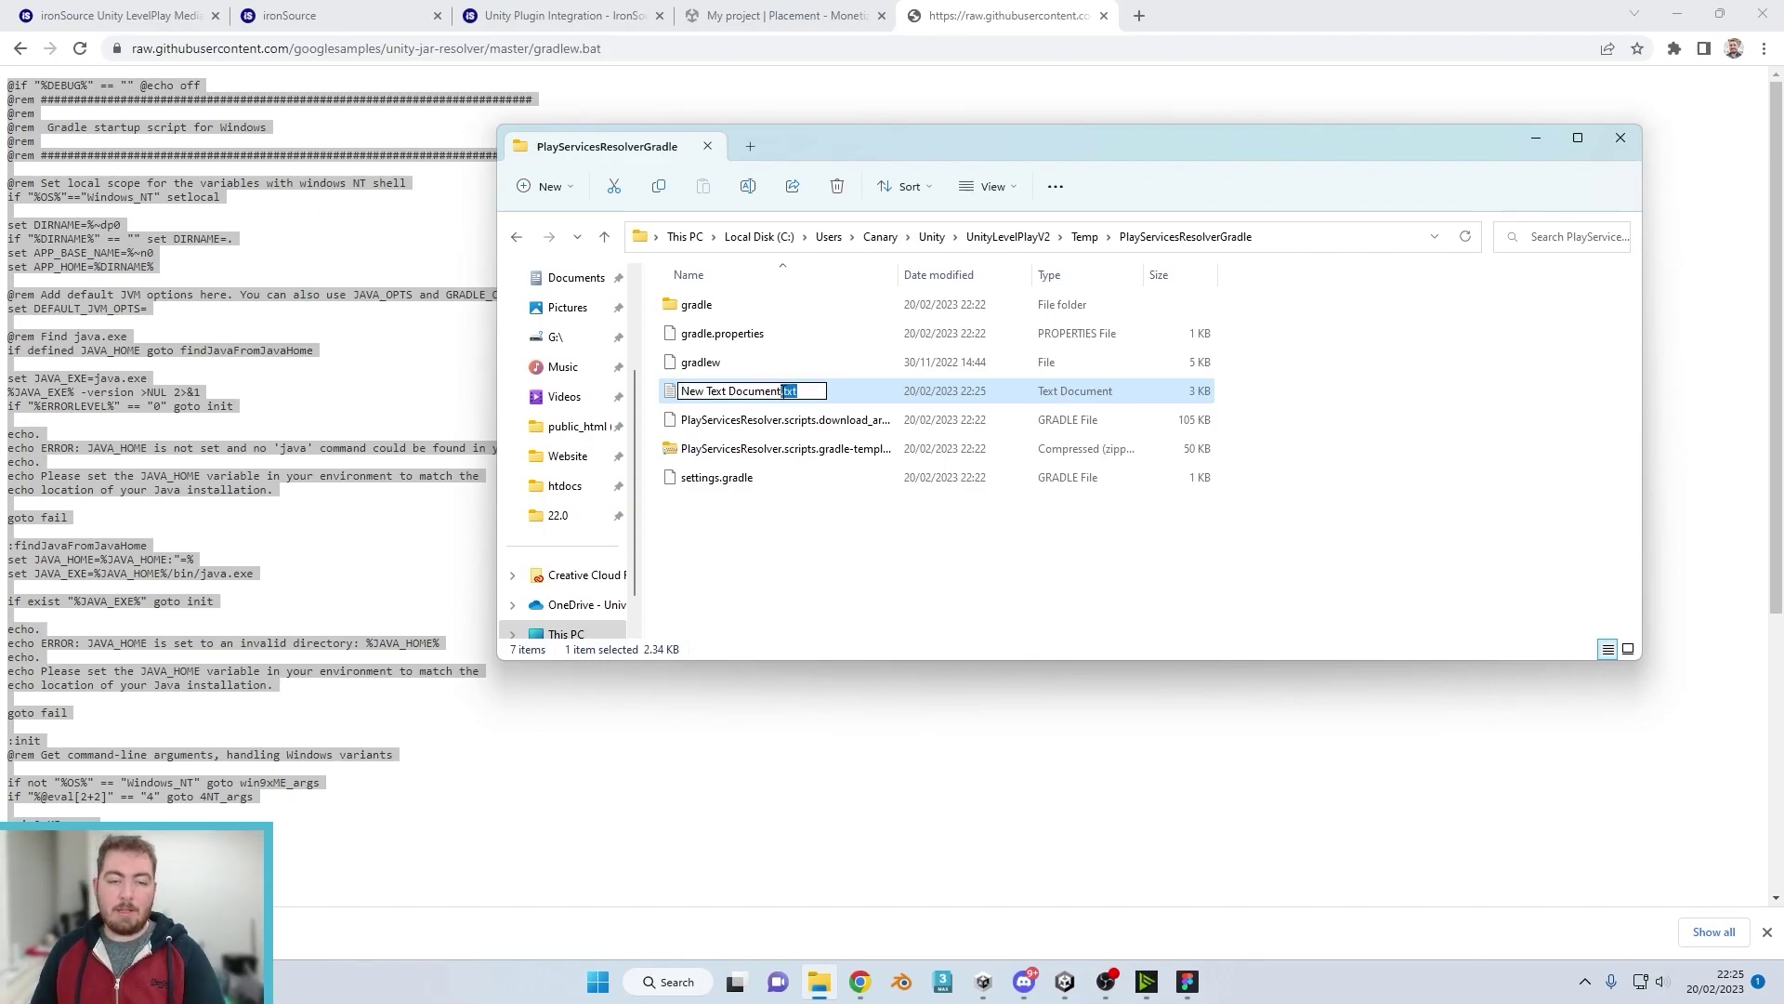
{"action": "left_click_drag", "start_coordinate": [791, 391], "coordinate": [669, 393]}
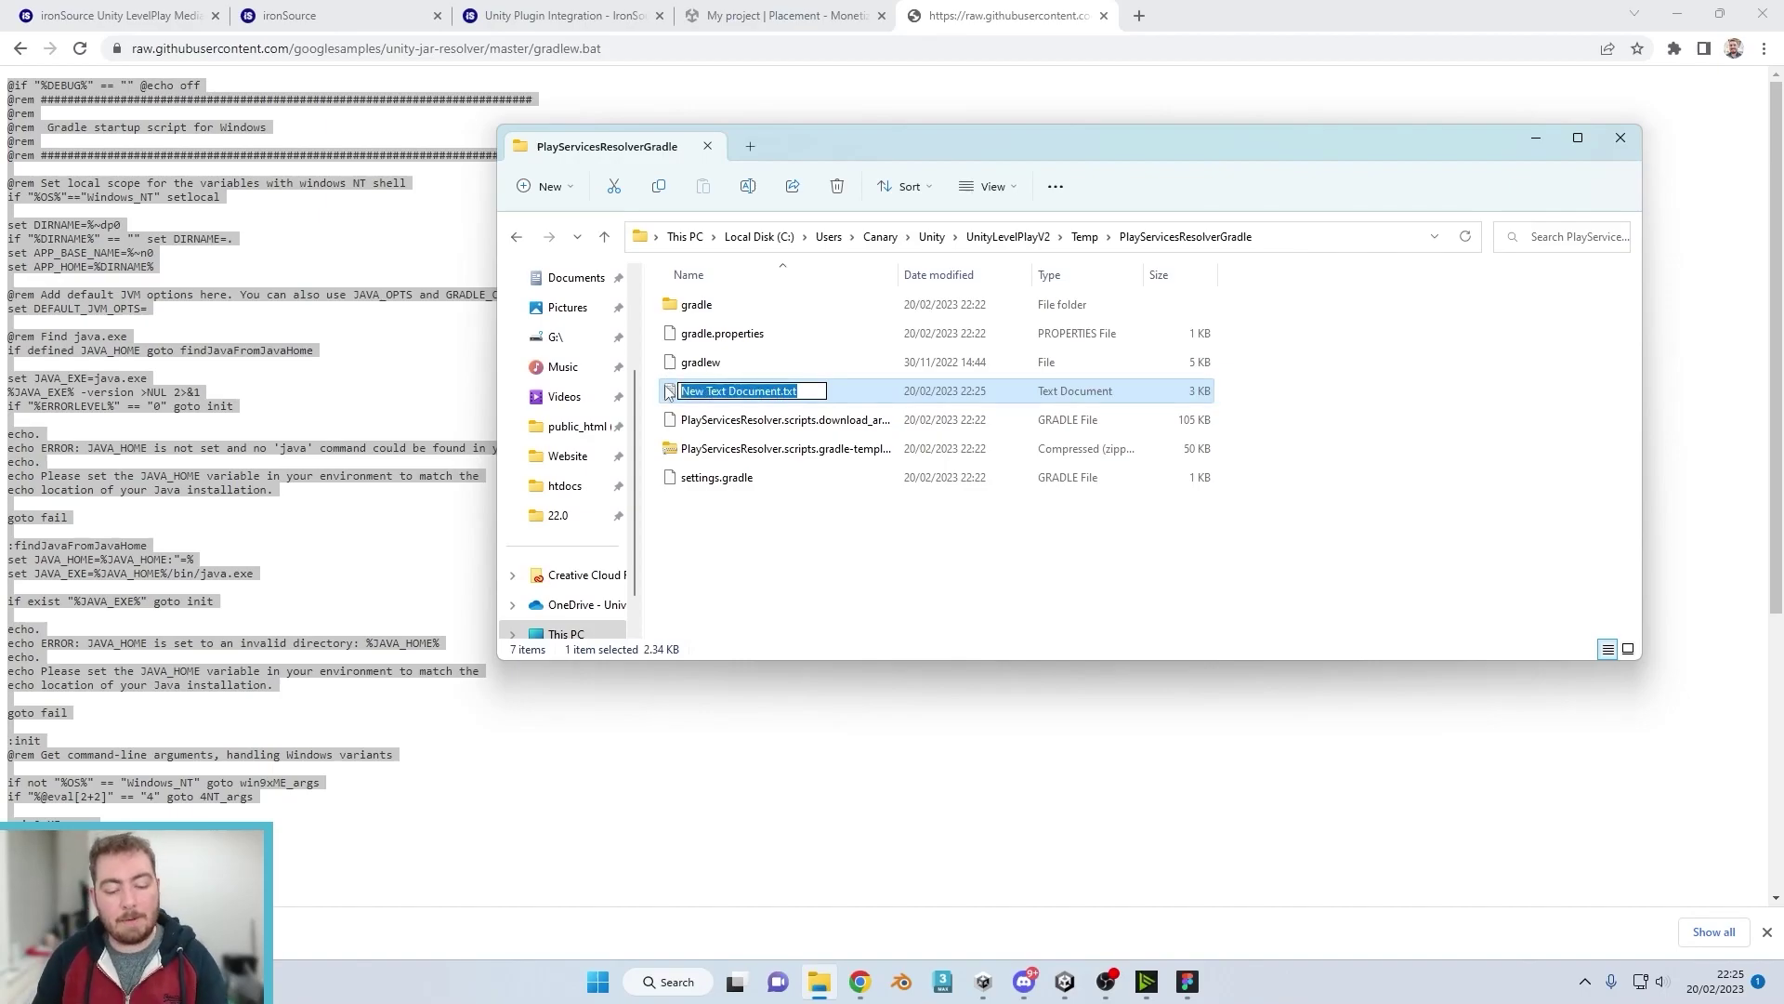
{"action": "type", "text": "grad"}
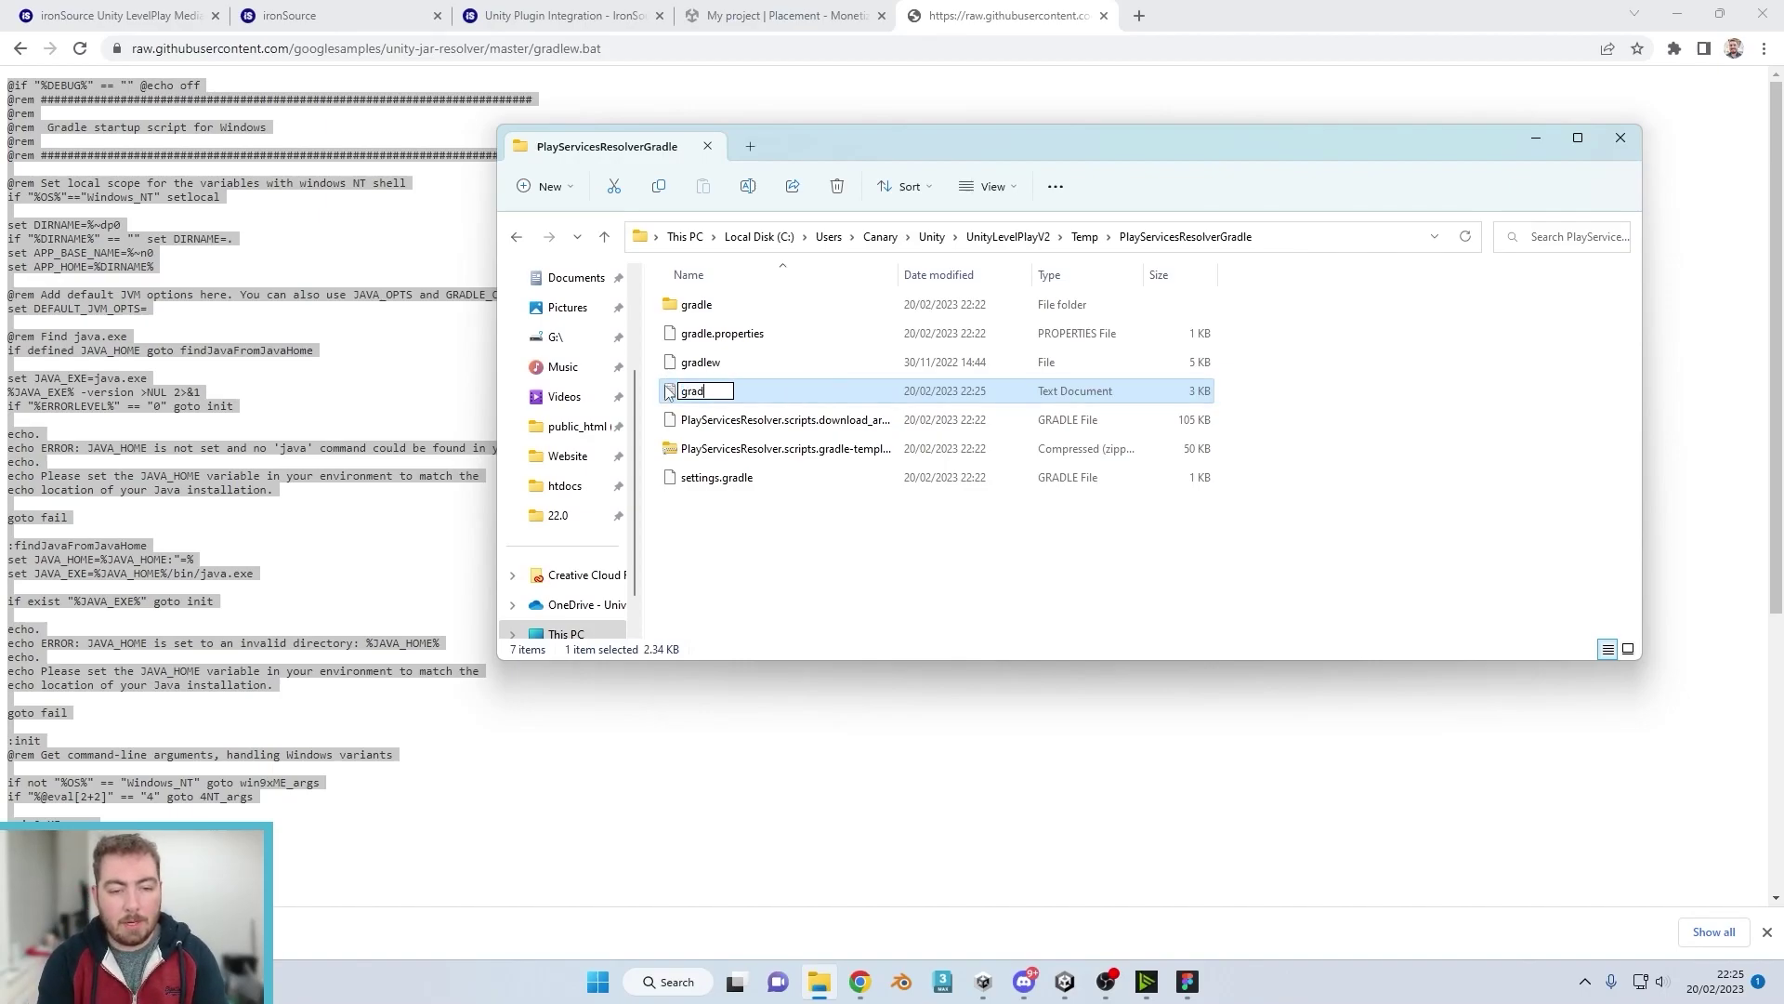
{"action": "type", "text": "lew."}
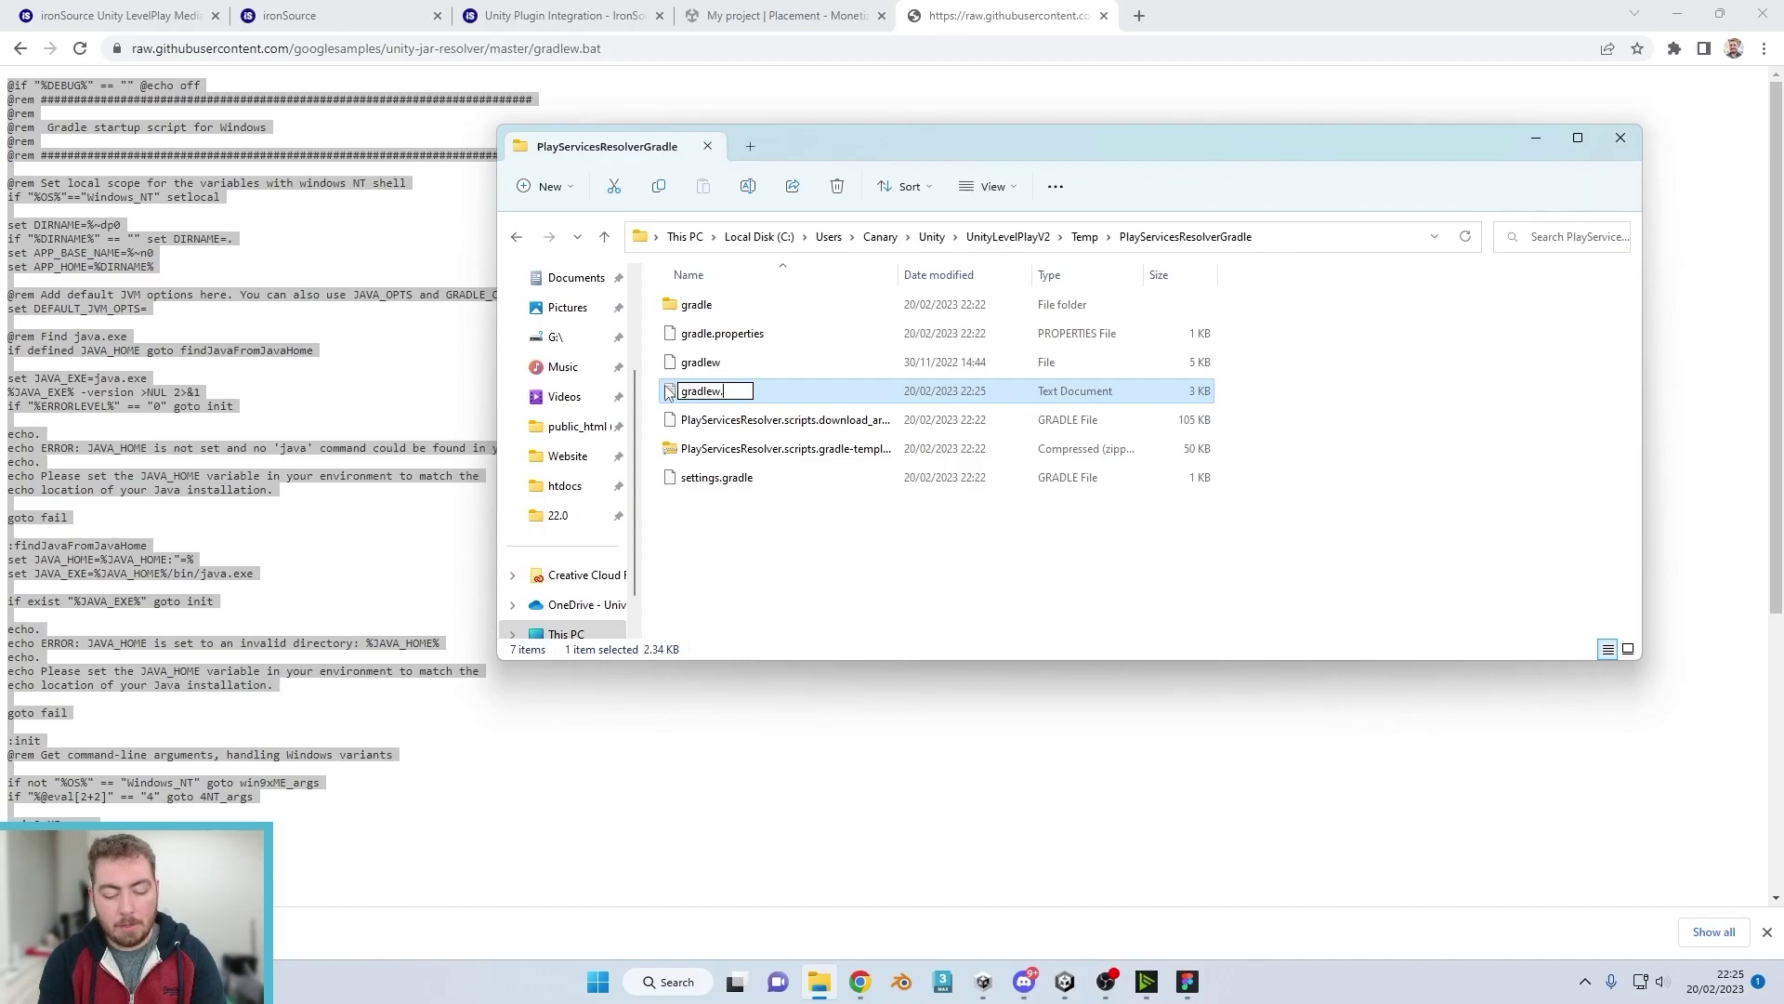
{"action": "type", "text": "bat"}
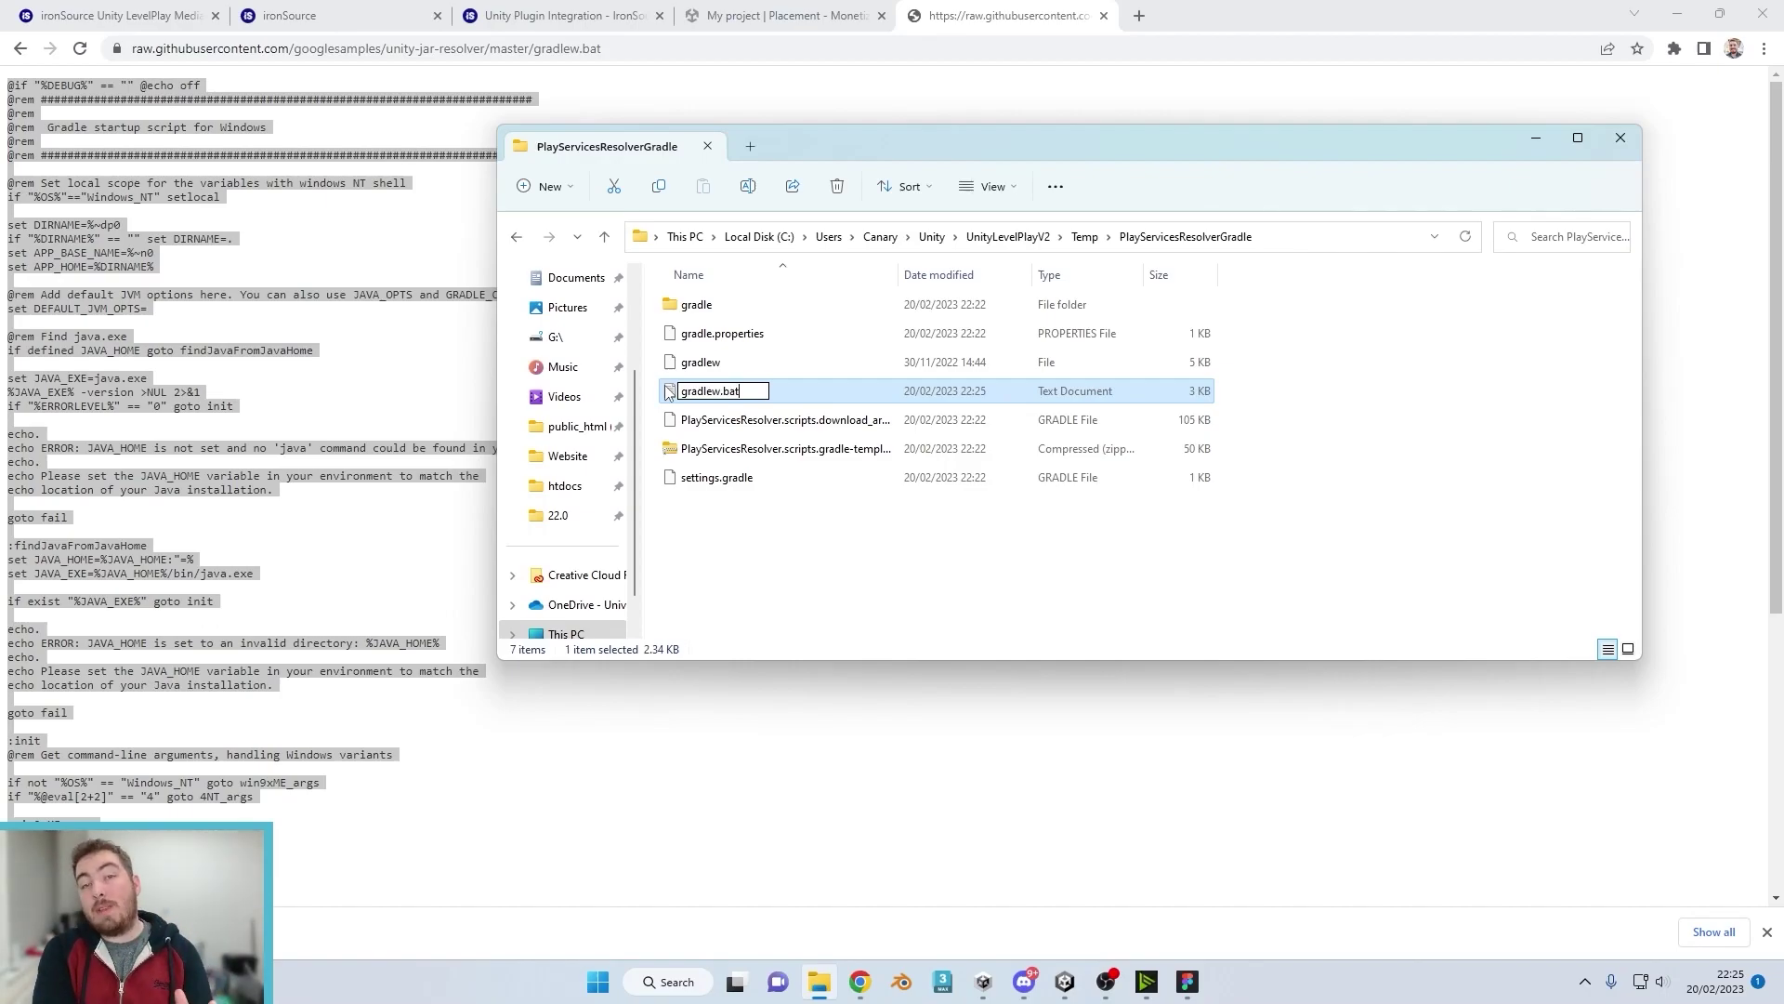
{"action": "key", "text": "Return"}
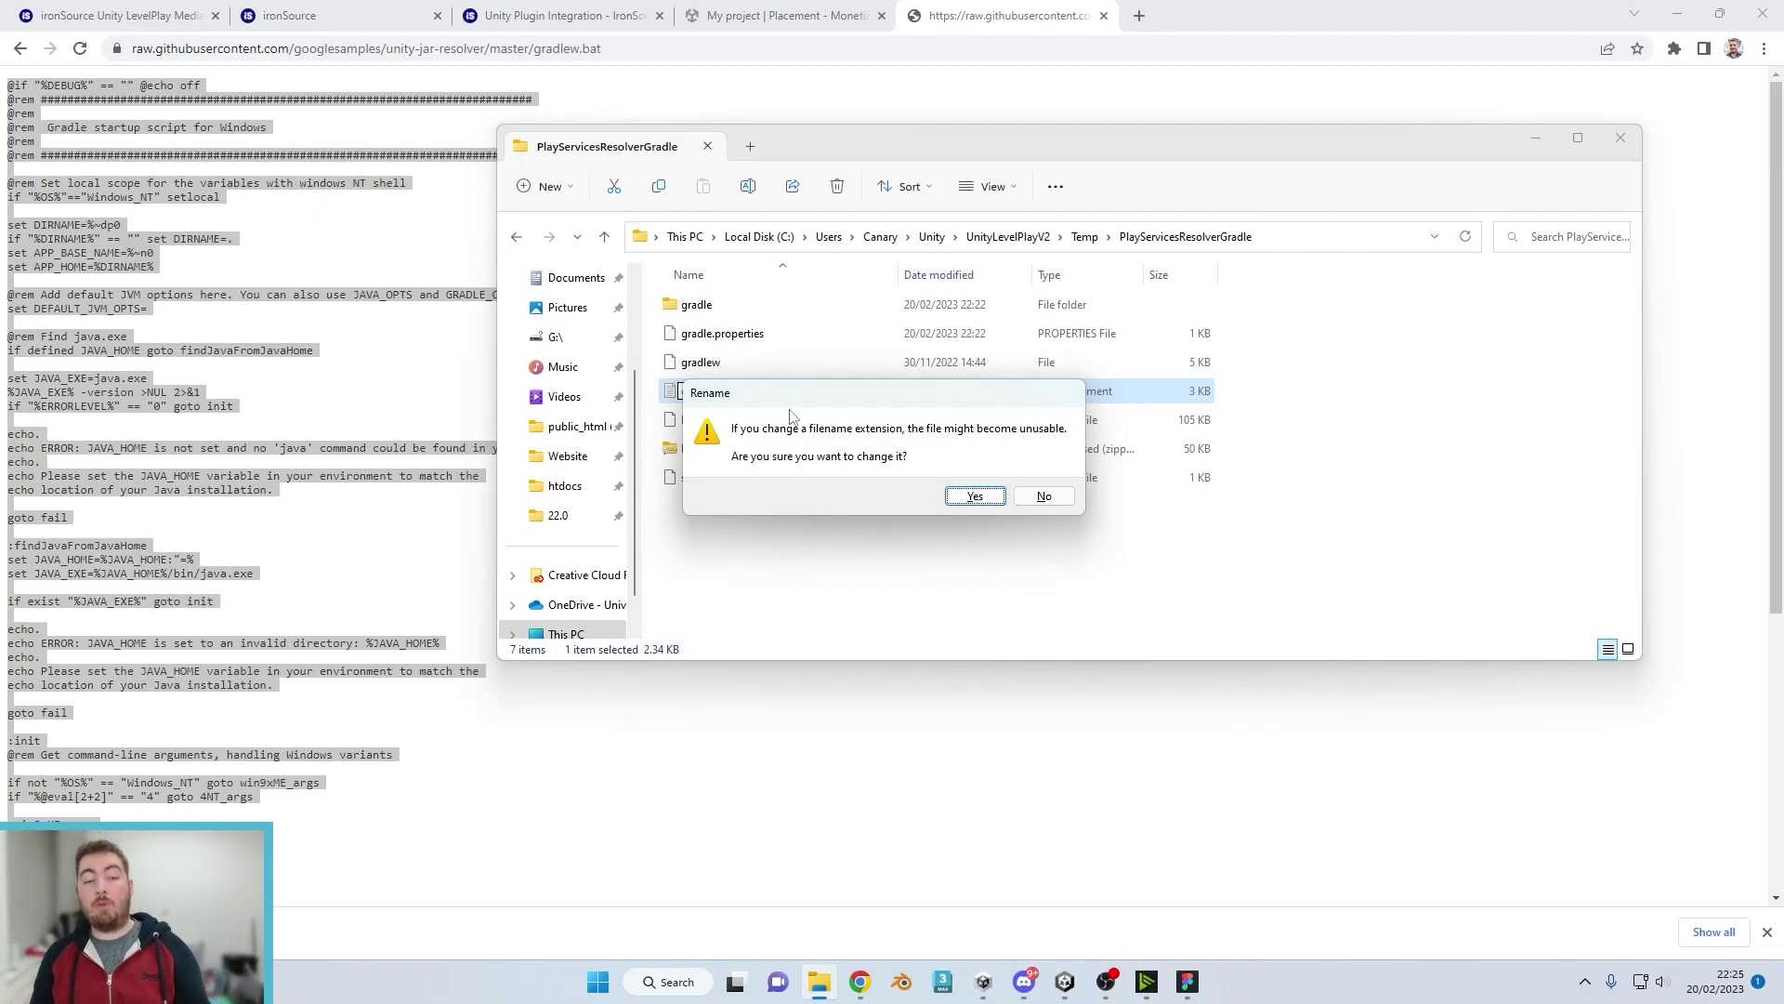
{"action": "left_click", "coordinate": [971, 497]}
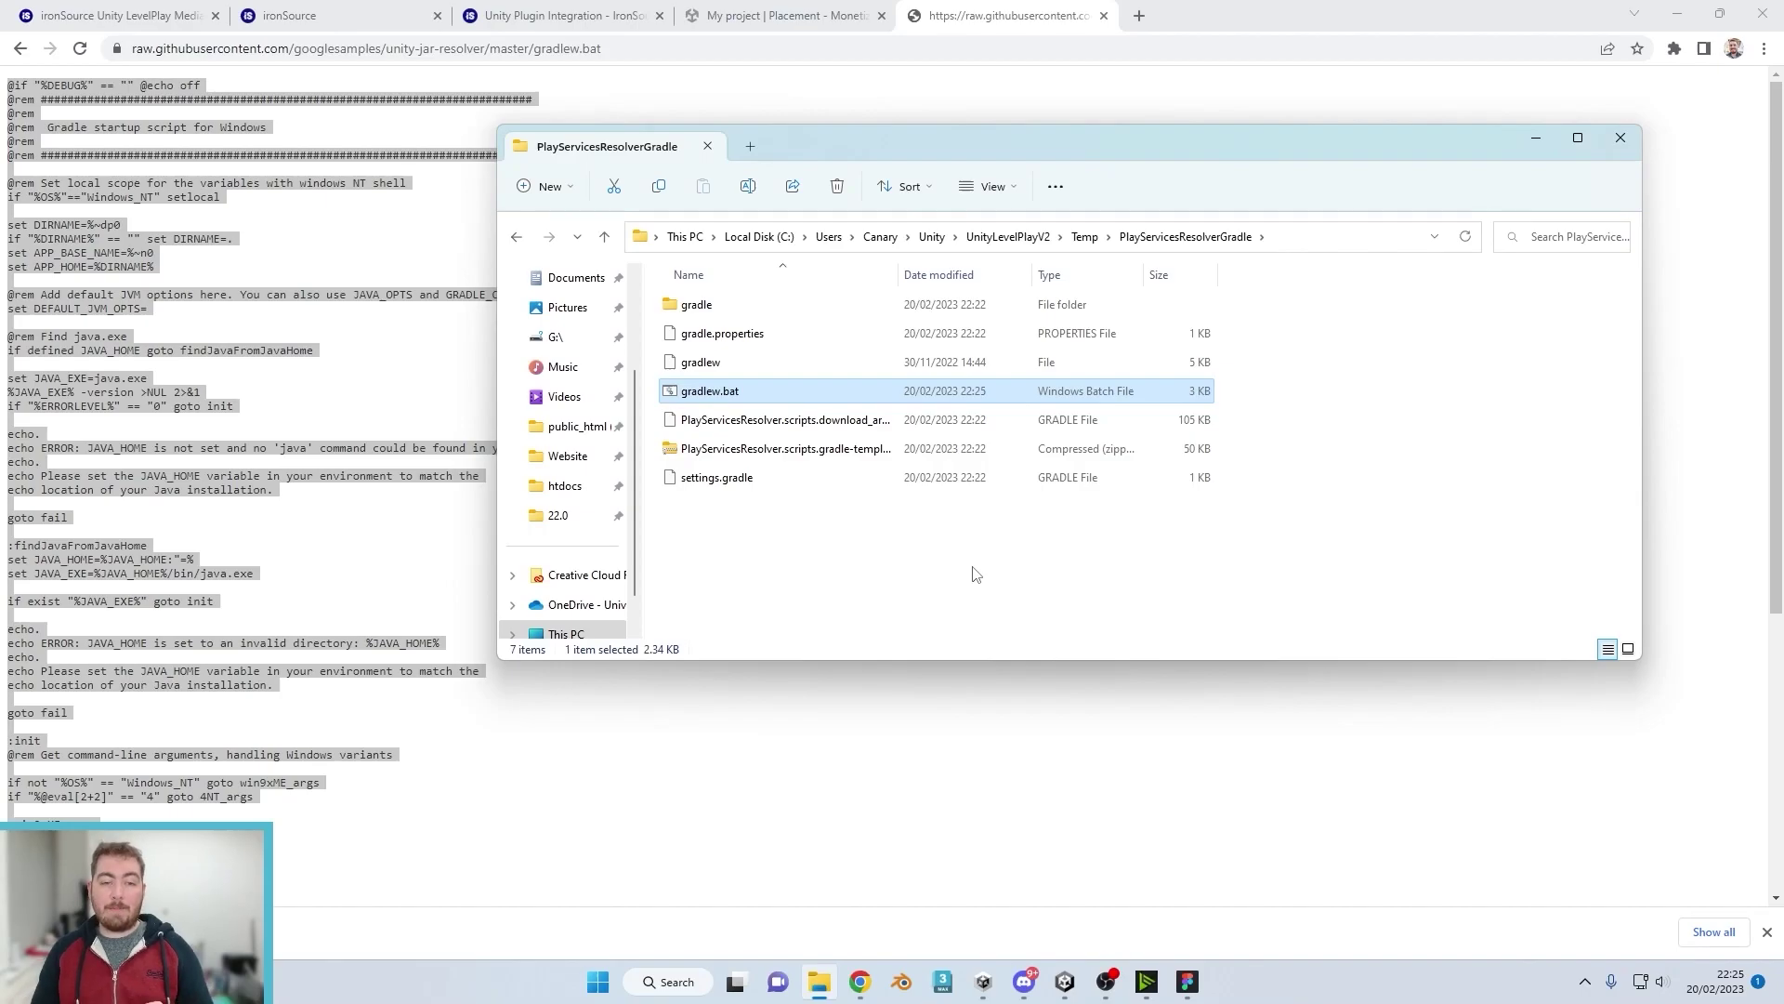
{"action": "left_click", "coordinate": [973, 571]}
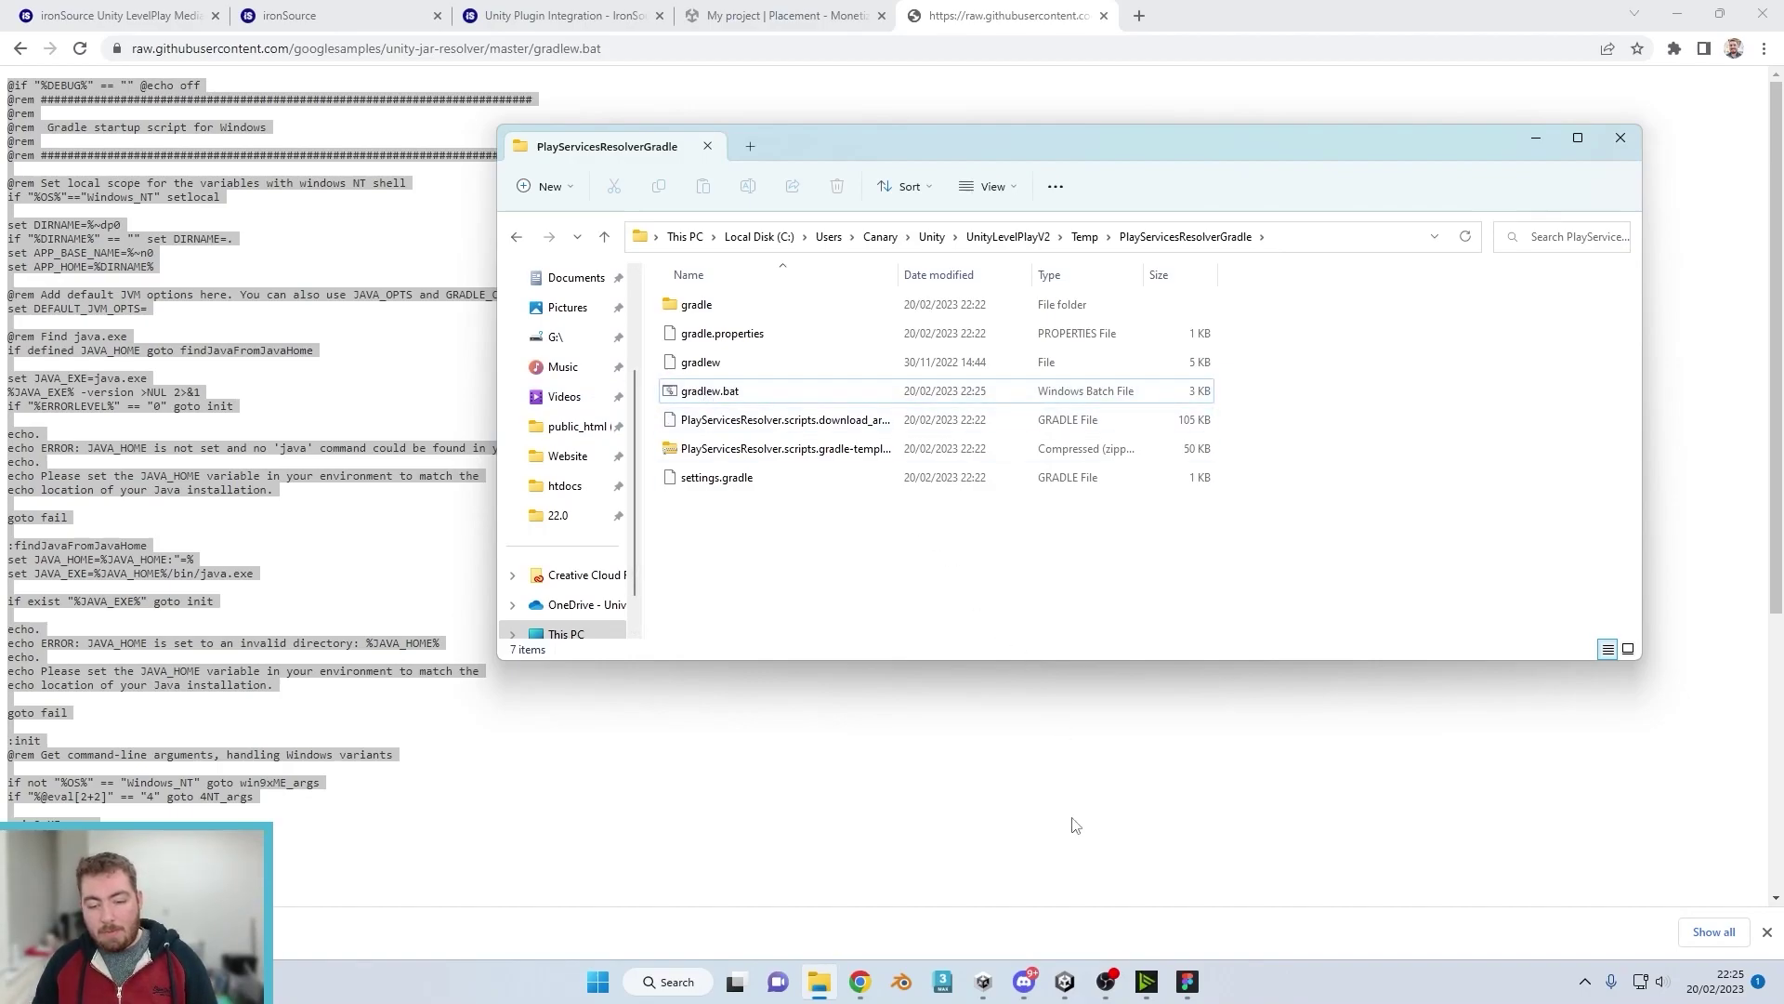
Step: Switch back to the Unity editor and display the project's Assets folder
{"action": "left_click", "coordinate": [1065, 982]}
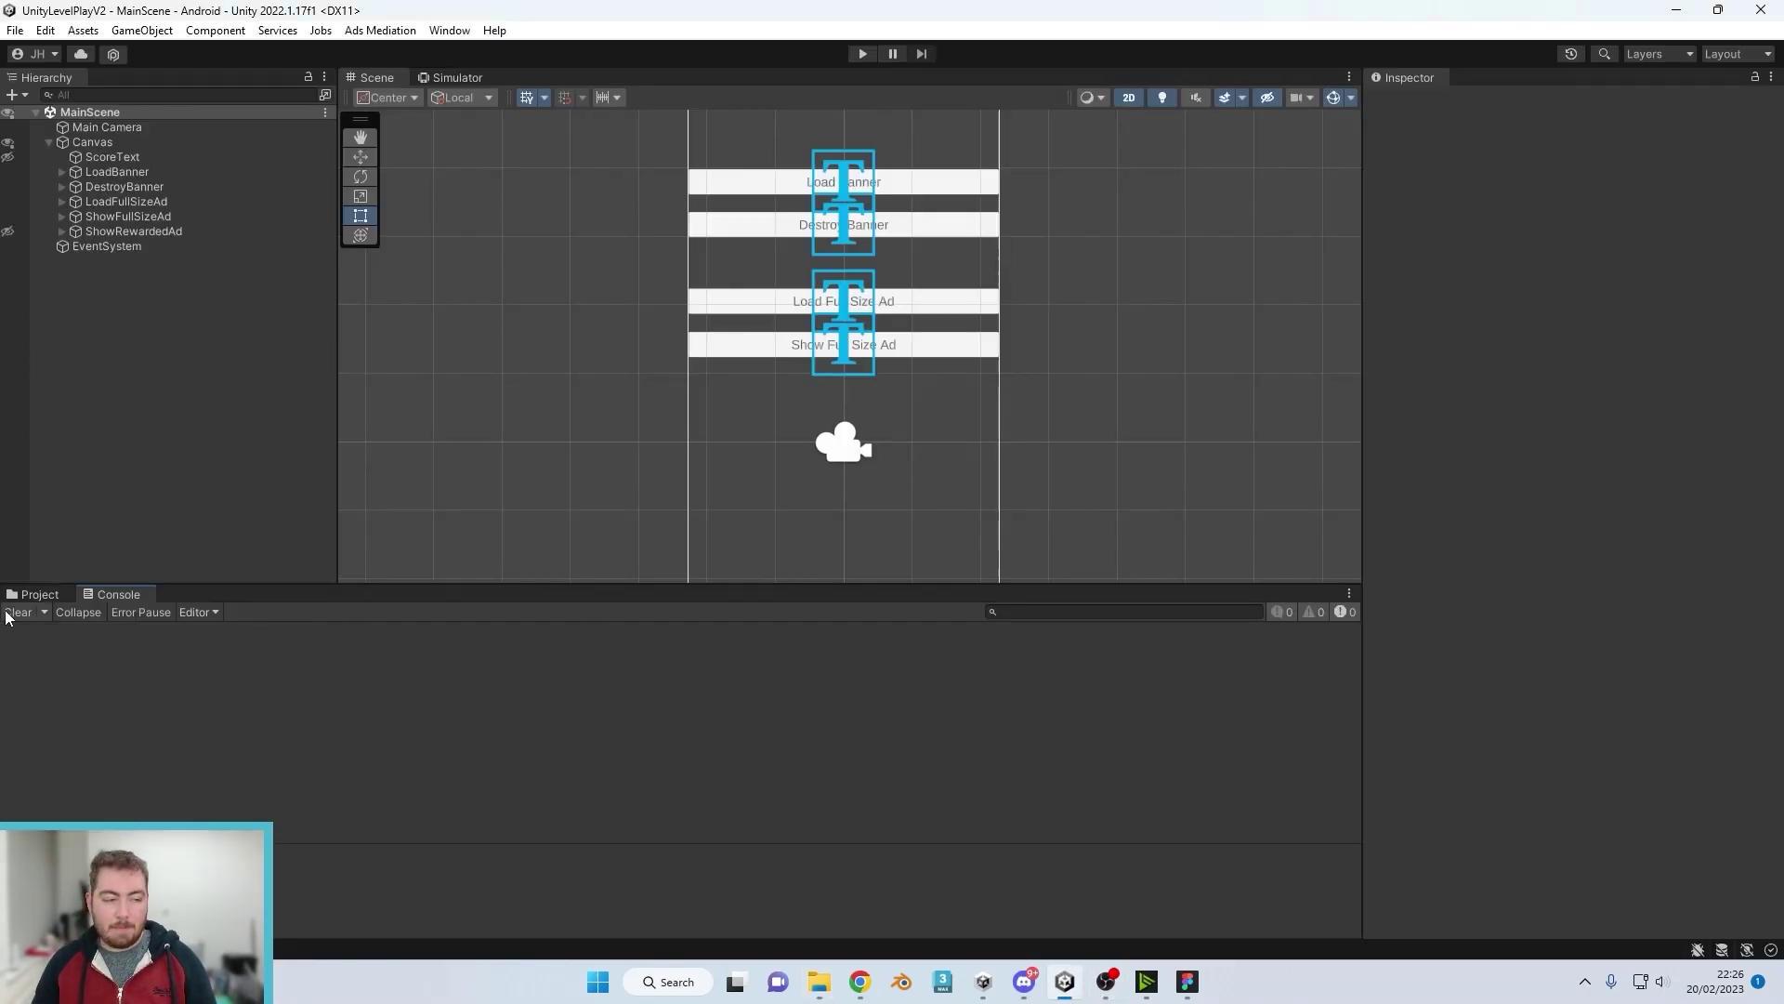
{"action": "left_click", "coordinate": [35, 595]}
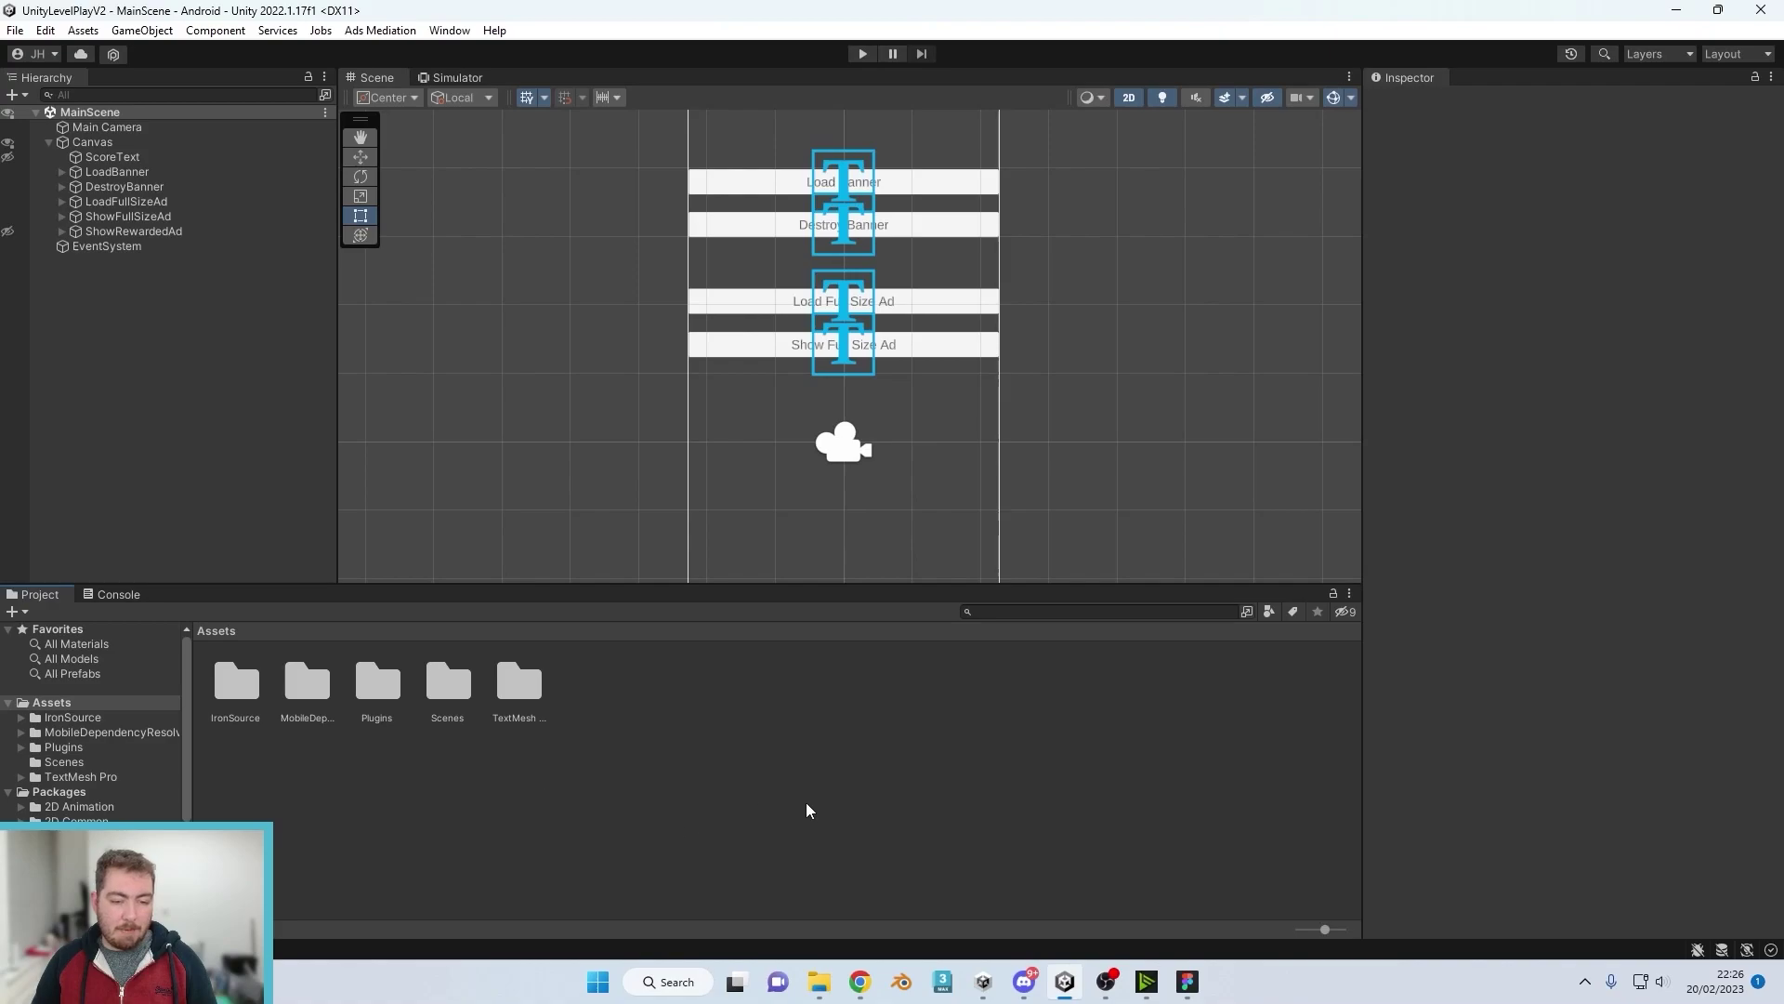
Step: Reimport the project's Assets folder and reload the externally modified MainScene
{"action": "right_click", "coordinate": [932, 753]}
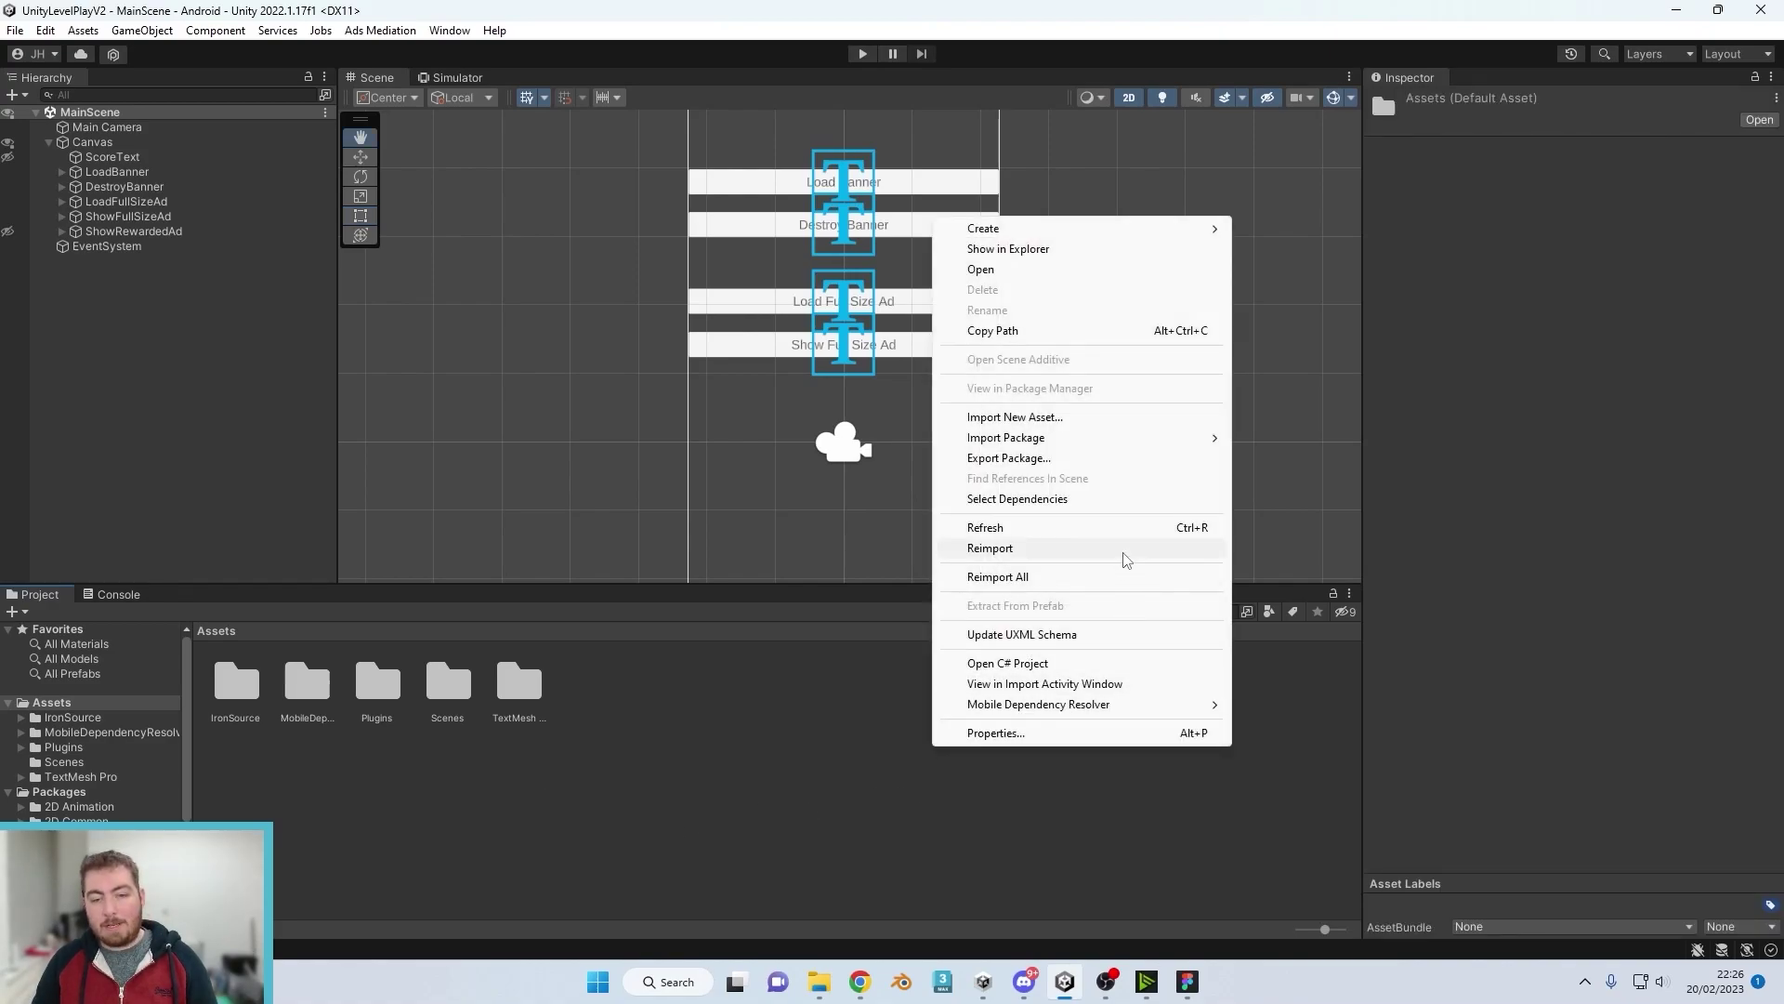
{"action": "left_click", "coordinate": [1122, 551]}
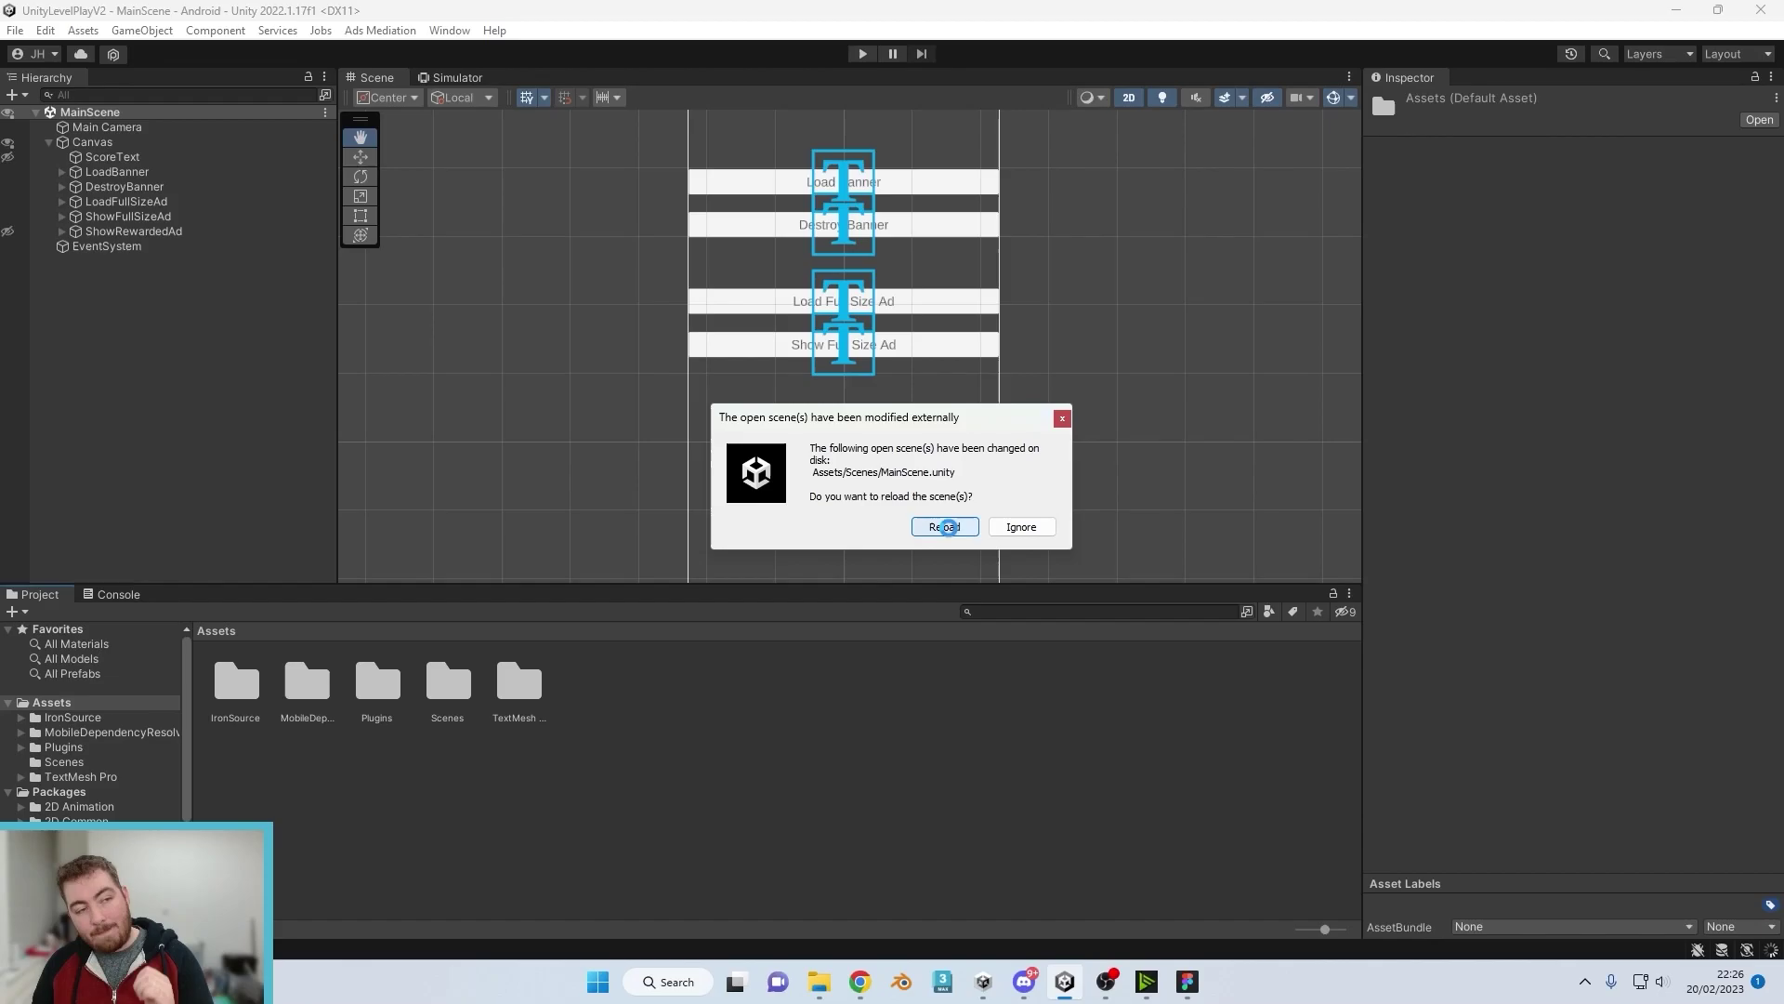
{"action": "left_click", "coordinate": [948, 531]}
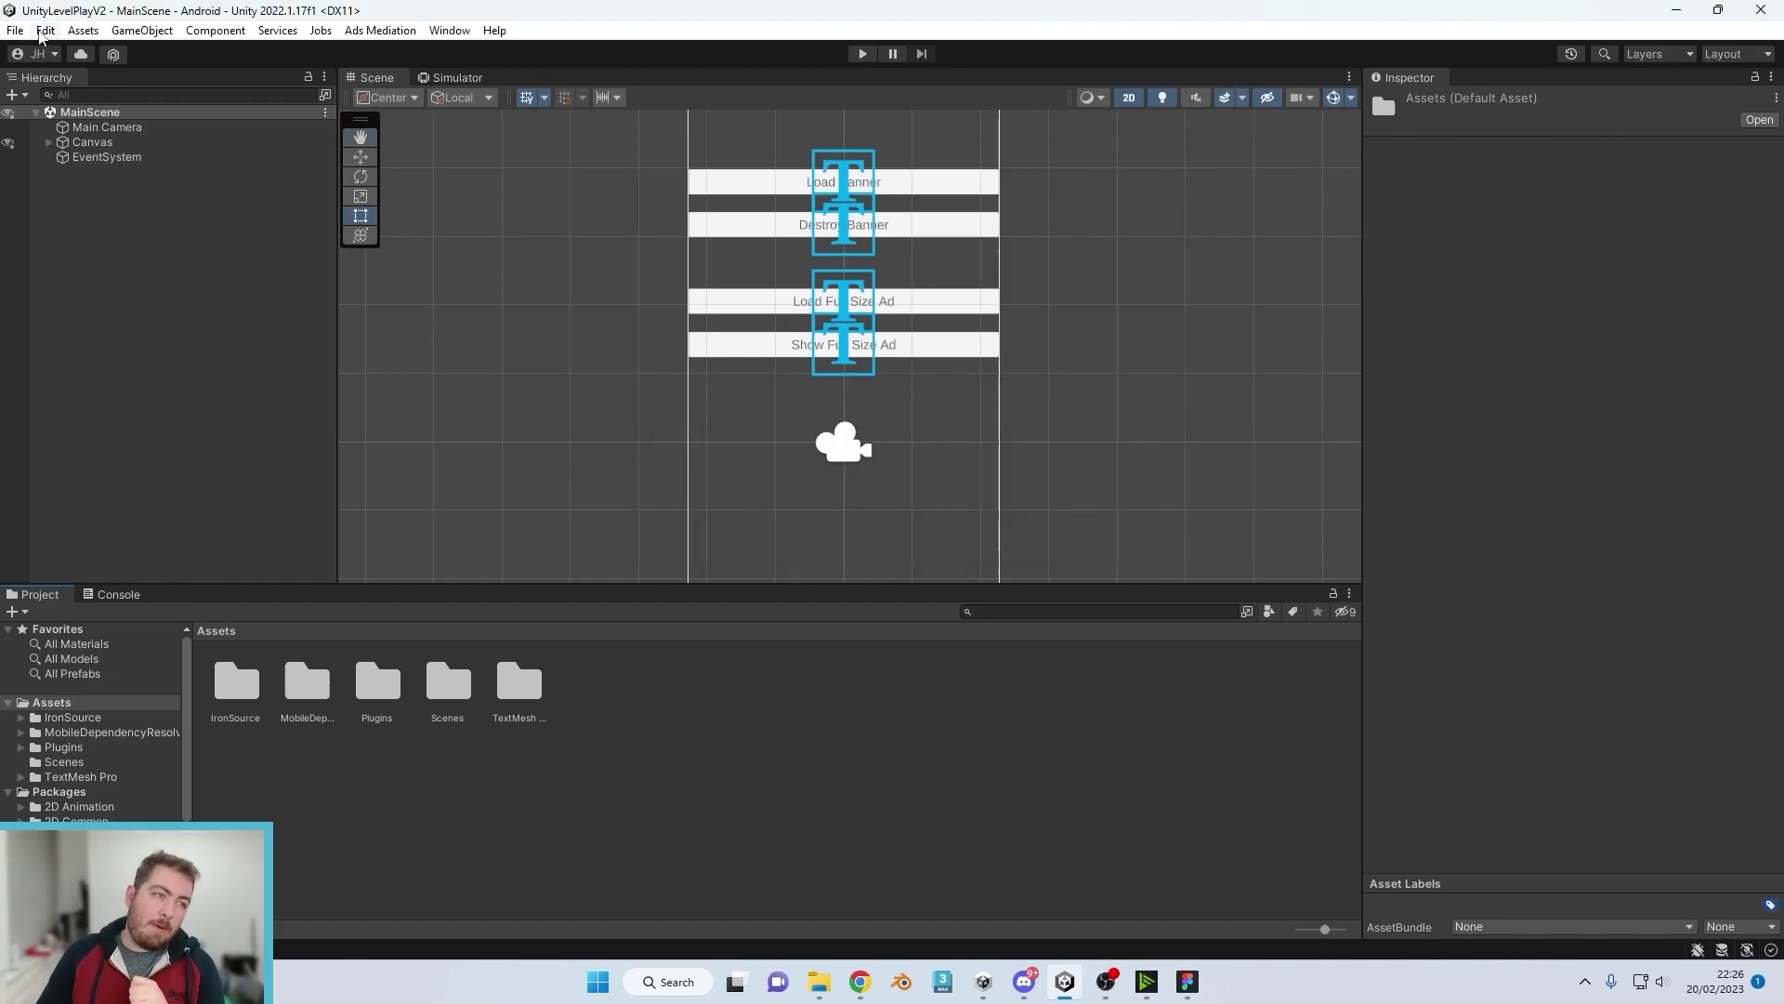
Step: Resolve the Android dependencies with the Mobile Dependency Resolver, dismiss the result message and display the Console
{"action": "left_click", "coordinate": [43, 31]}
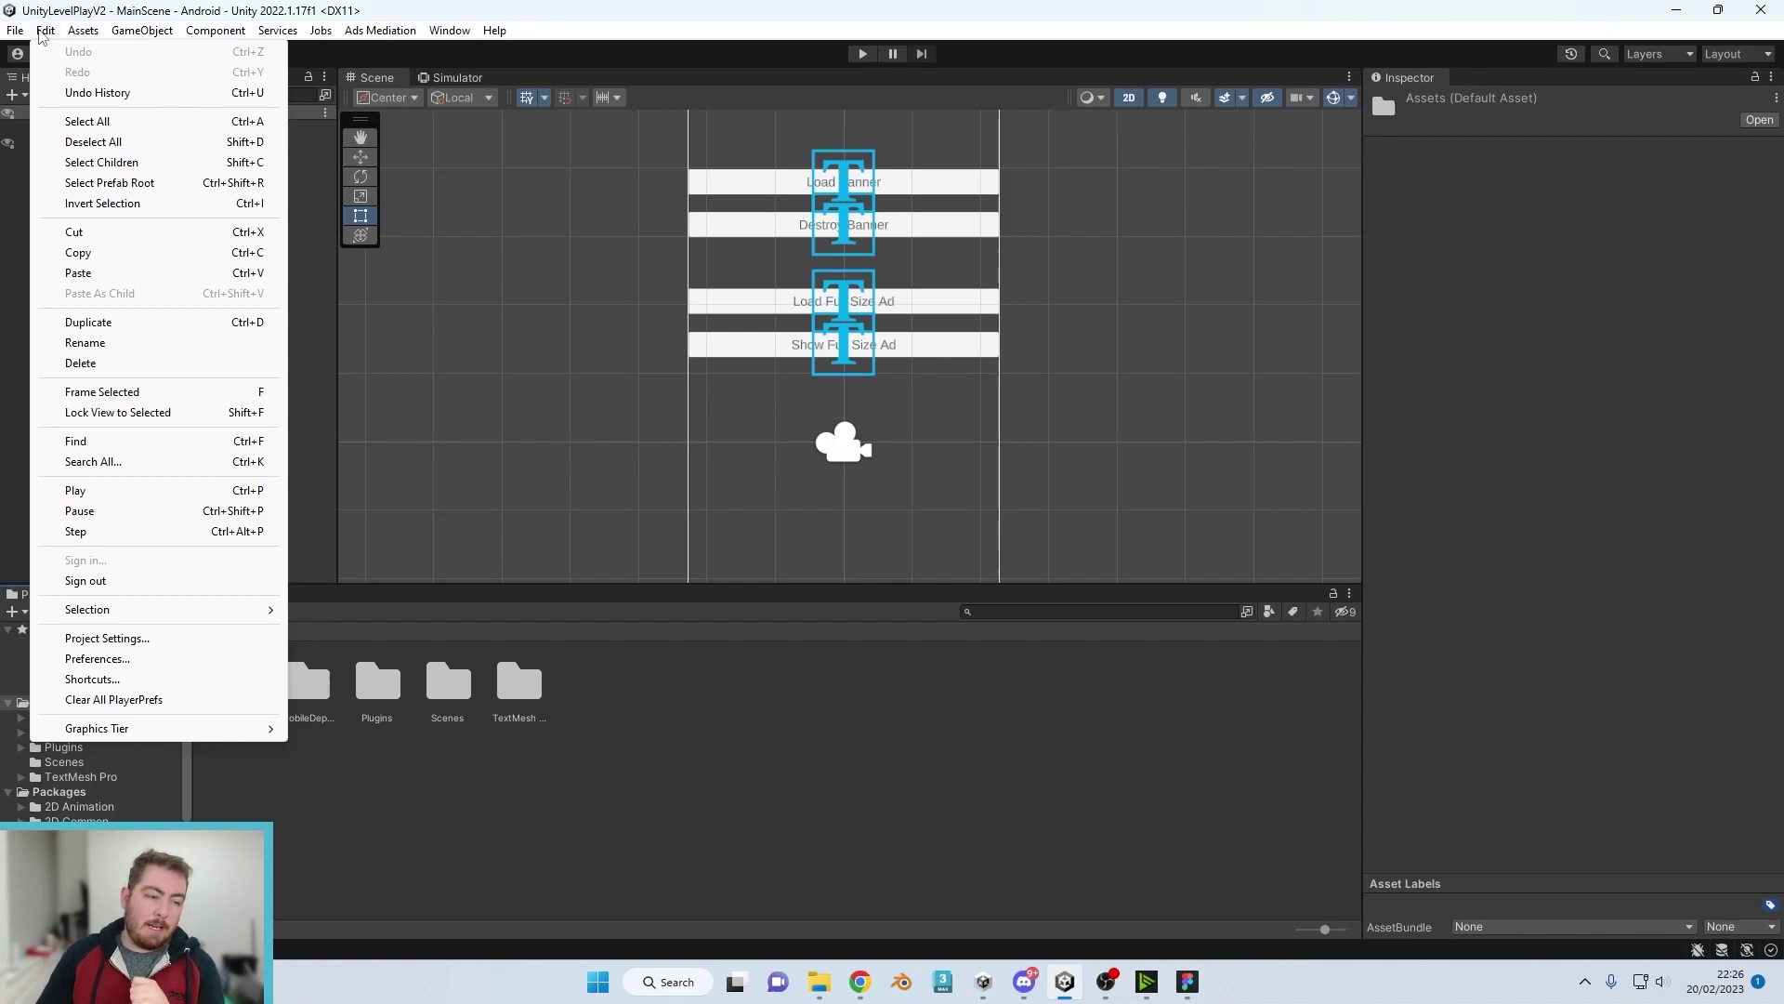
{"action": "mouse_move", "coordinate": [82, 32]}
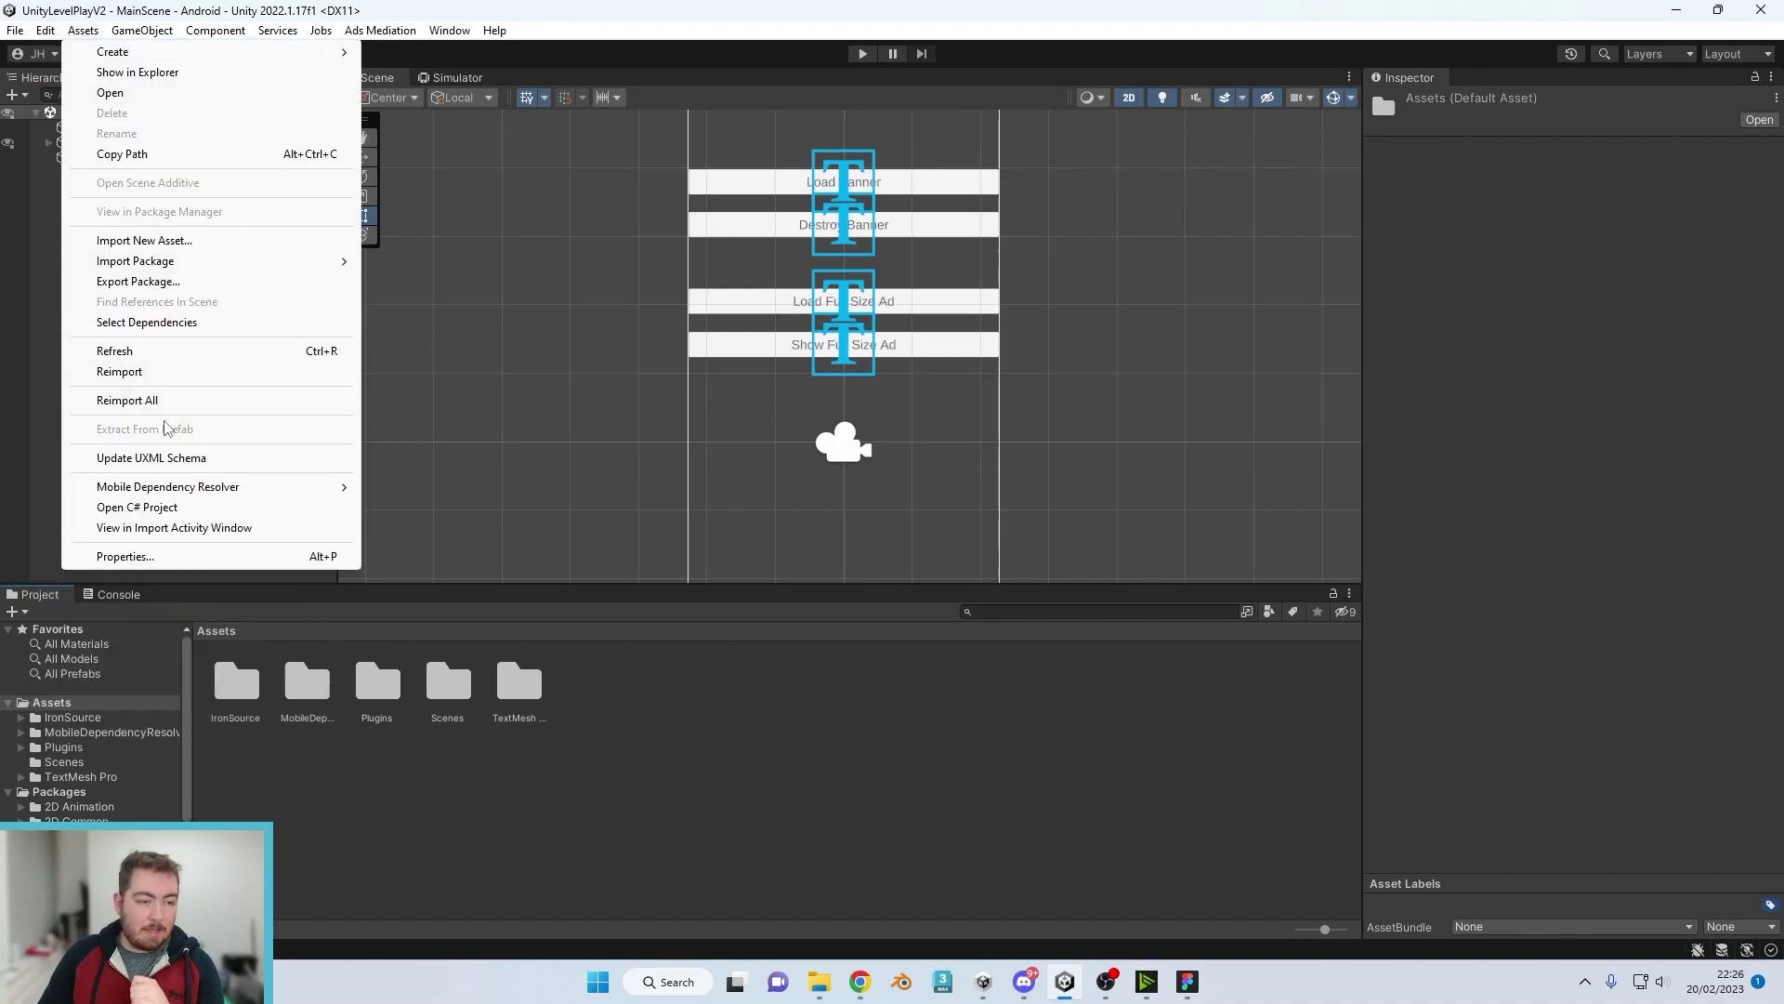
{"action": "mouse_move", "coordinate": [177, 488]}
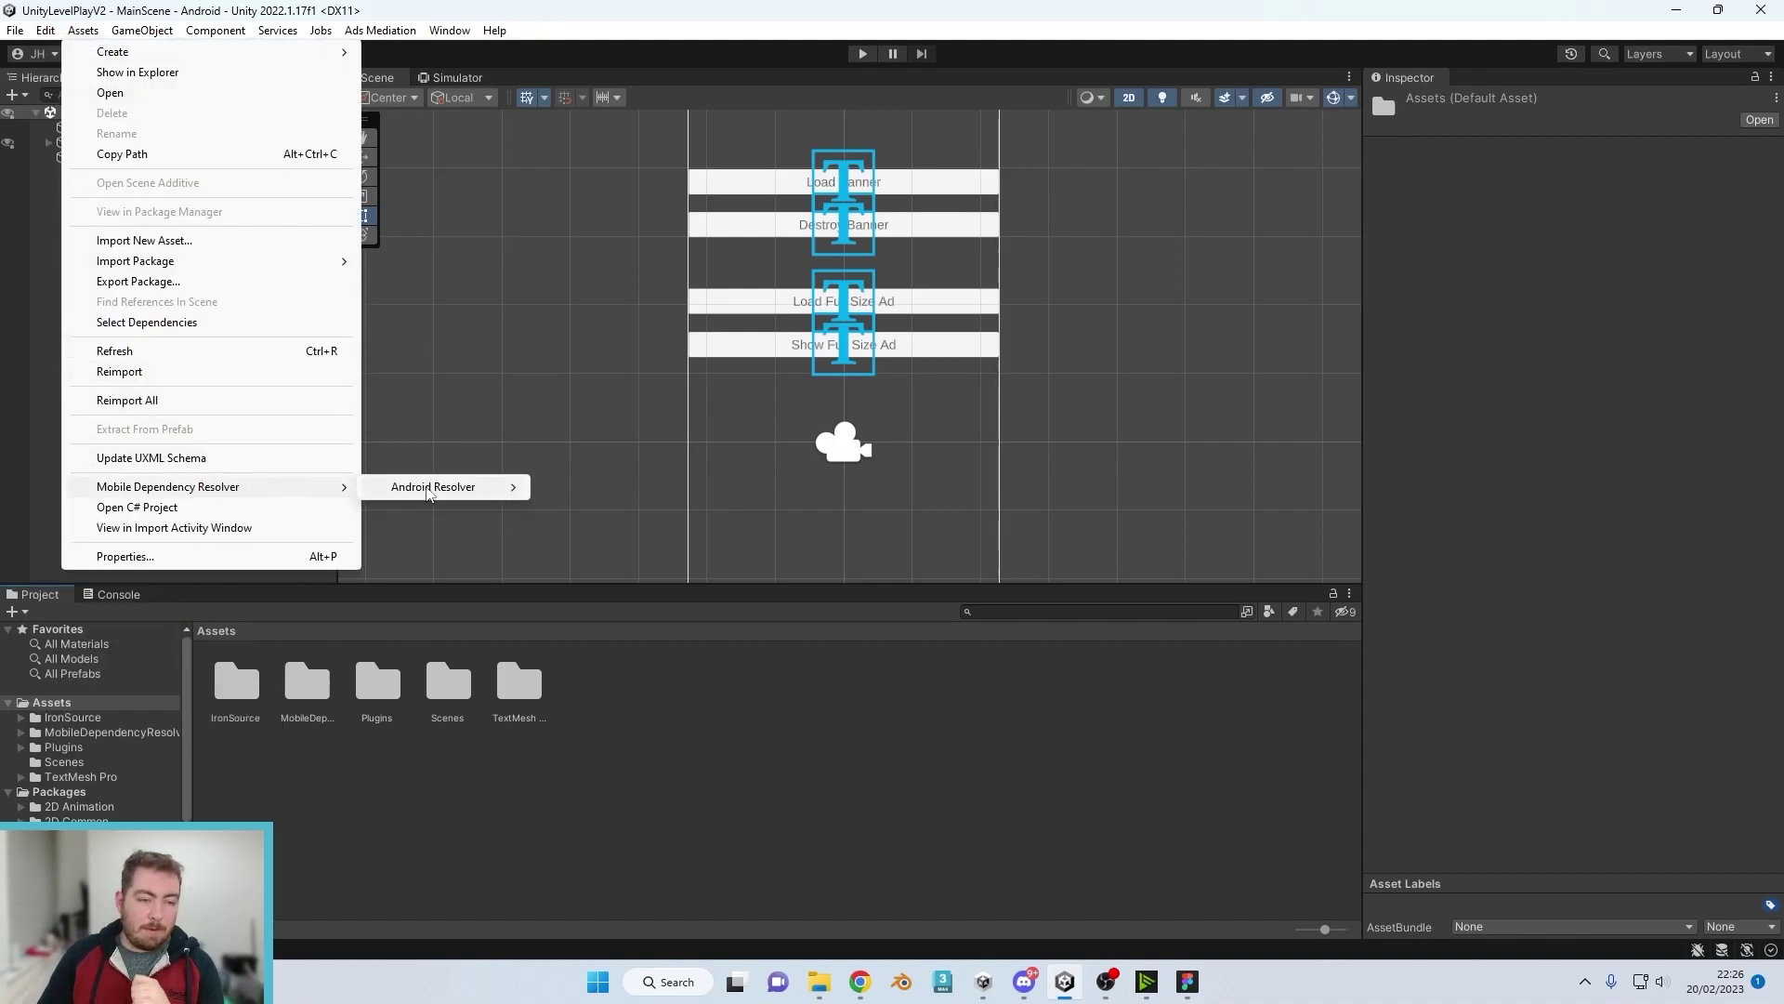
{"action": "mouse_move", "coordinate": [432, 489]}
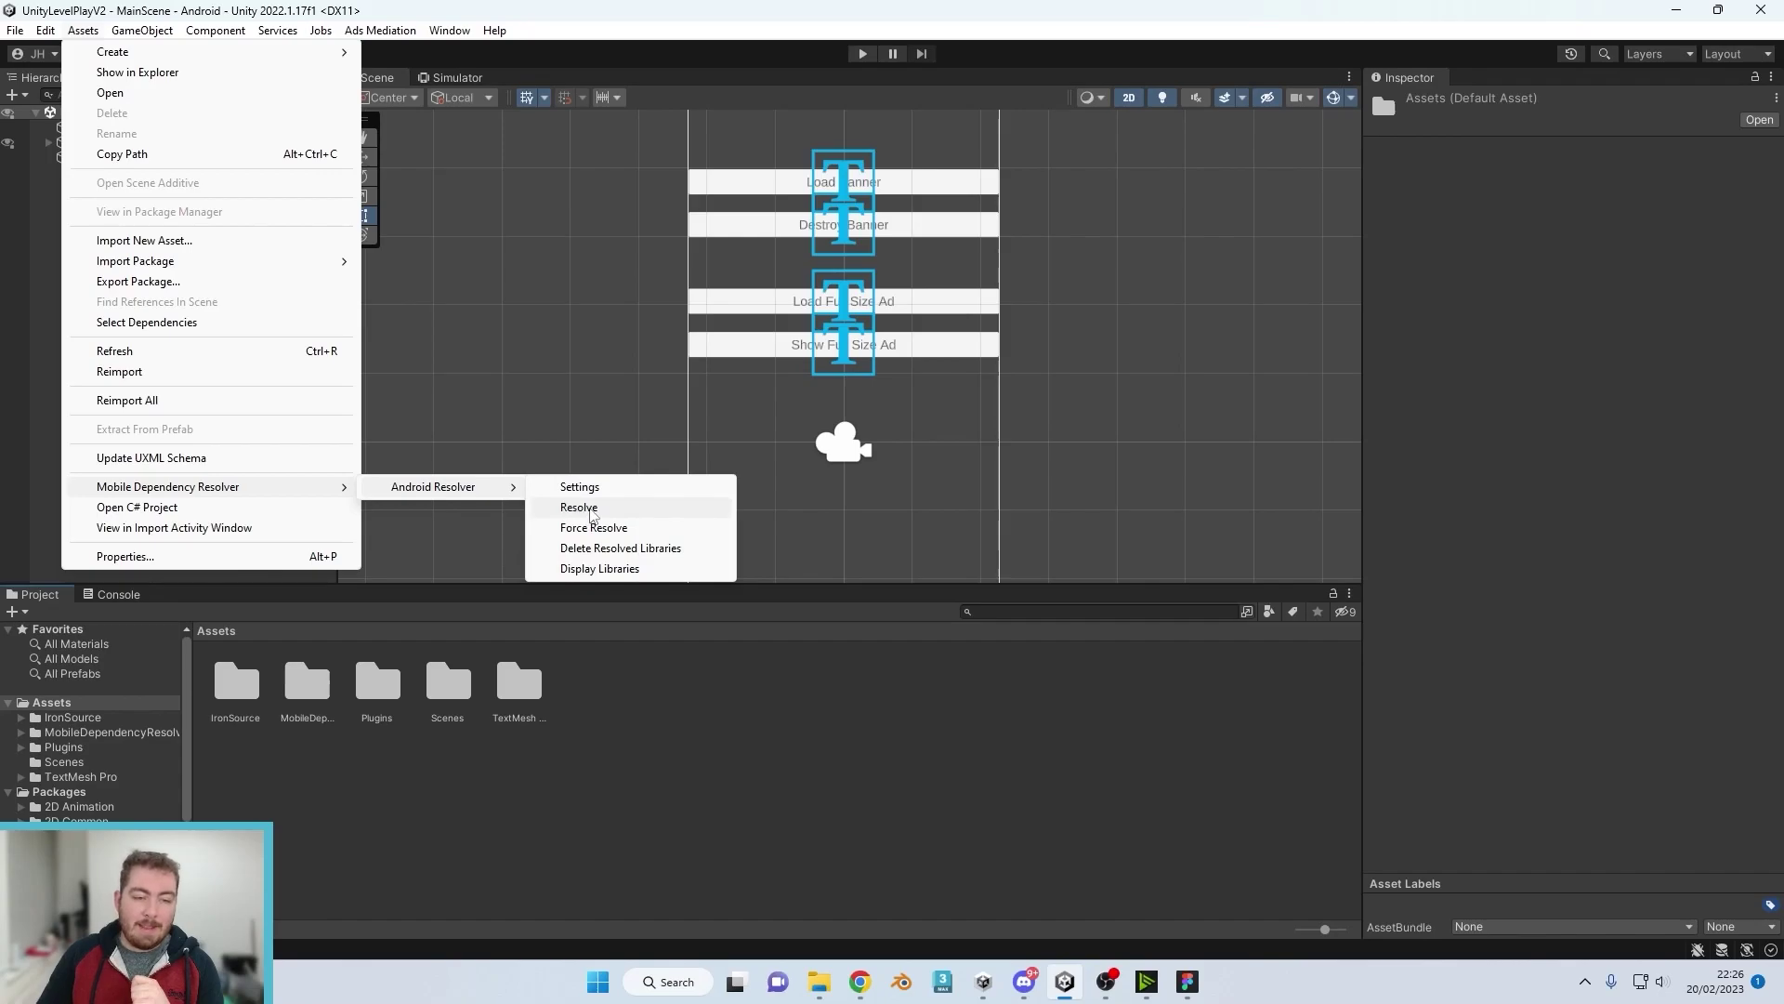
{"action": "left_click", "coordinate": [589, 510]}
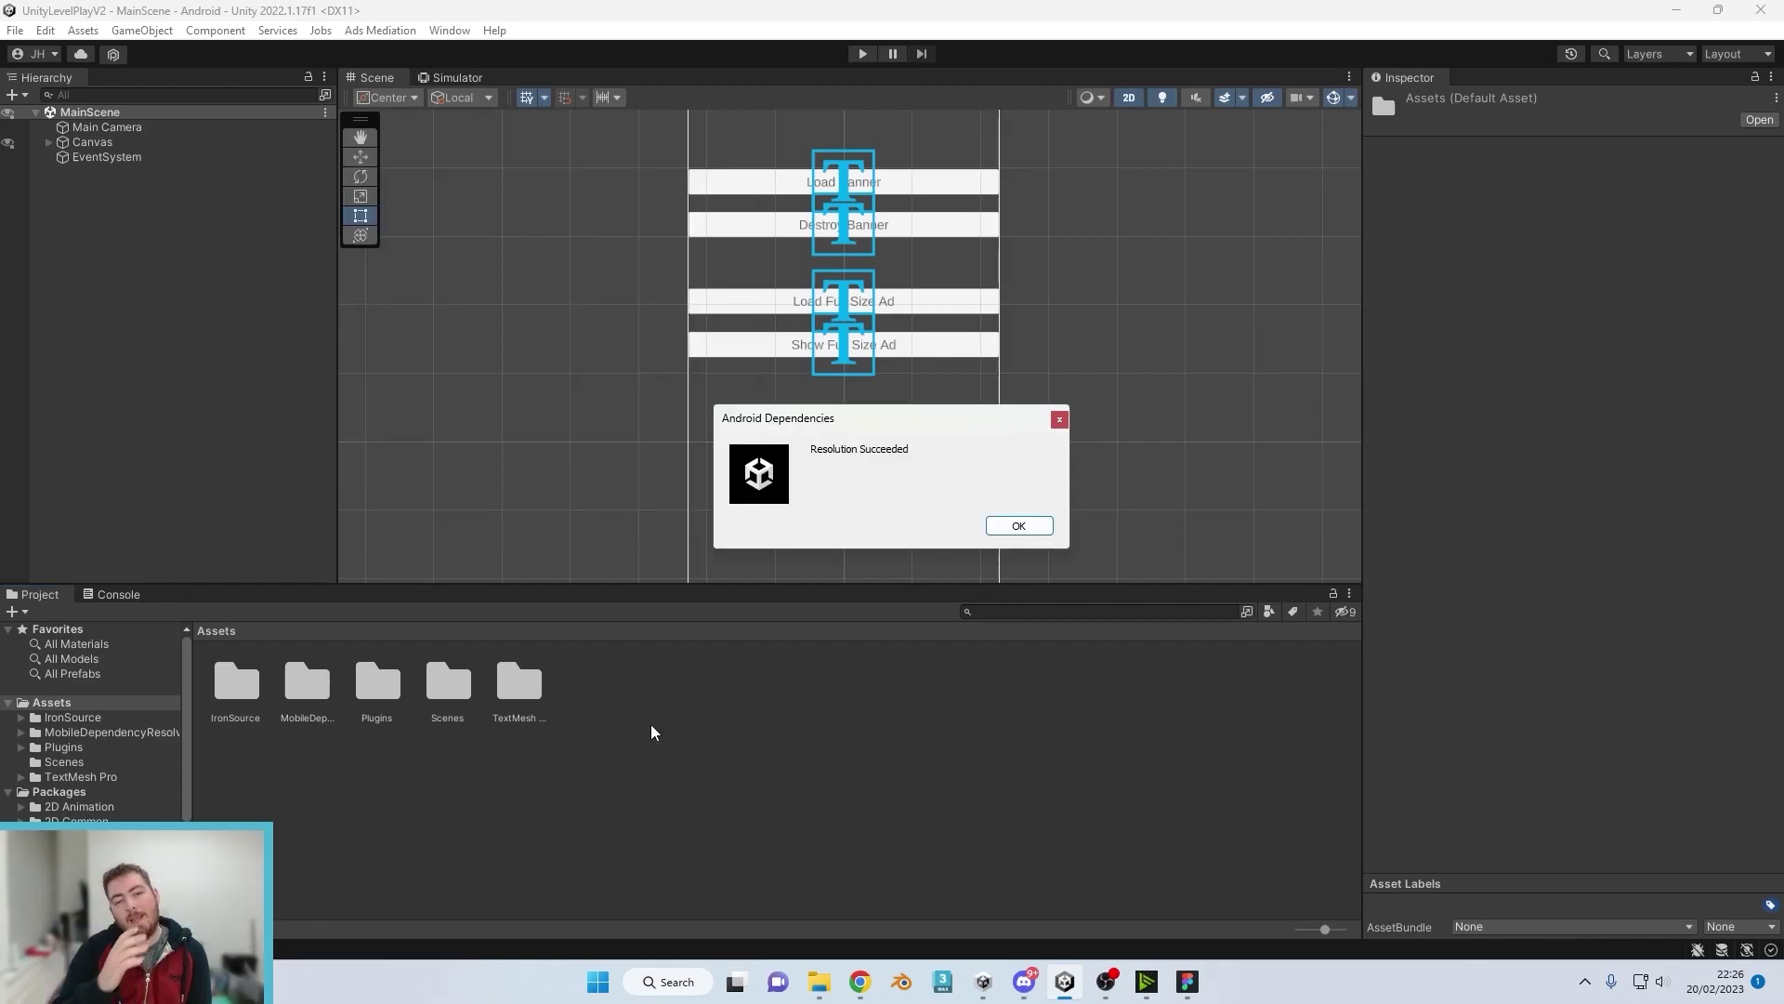
{"action": "left_click_drag", "start_coordinate": [796, 421], "coordinate": [823, 283]}
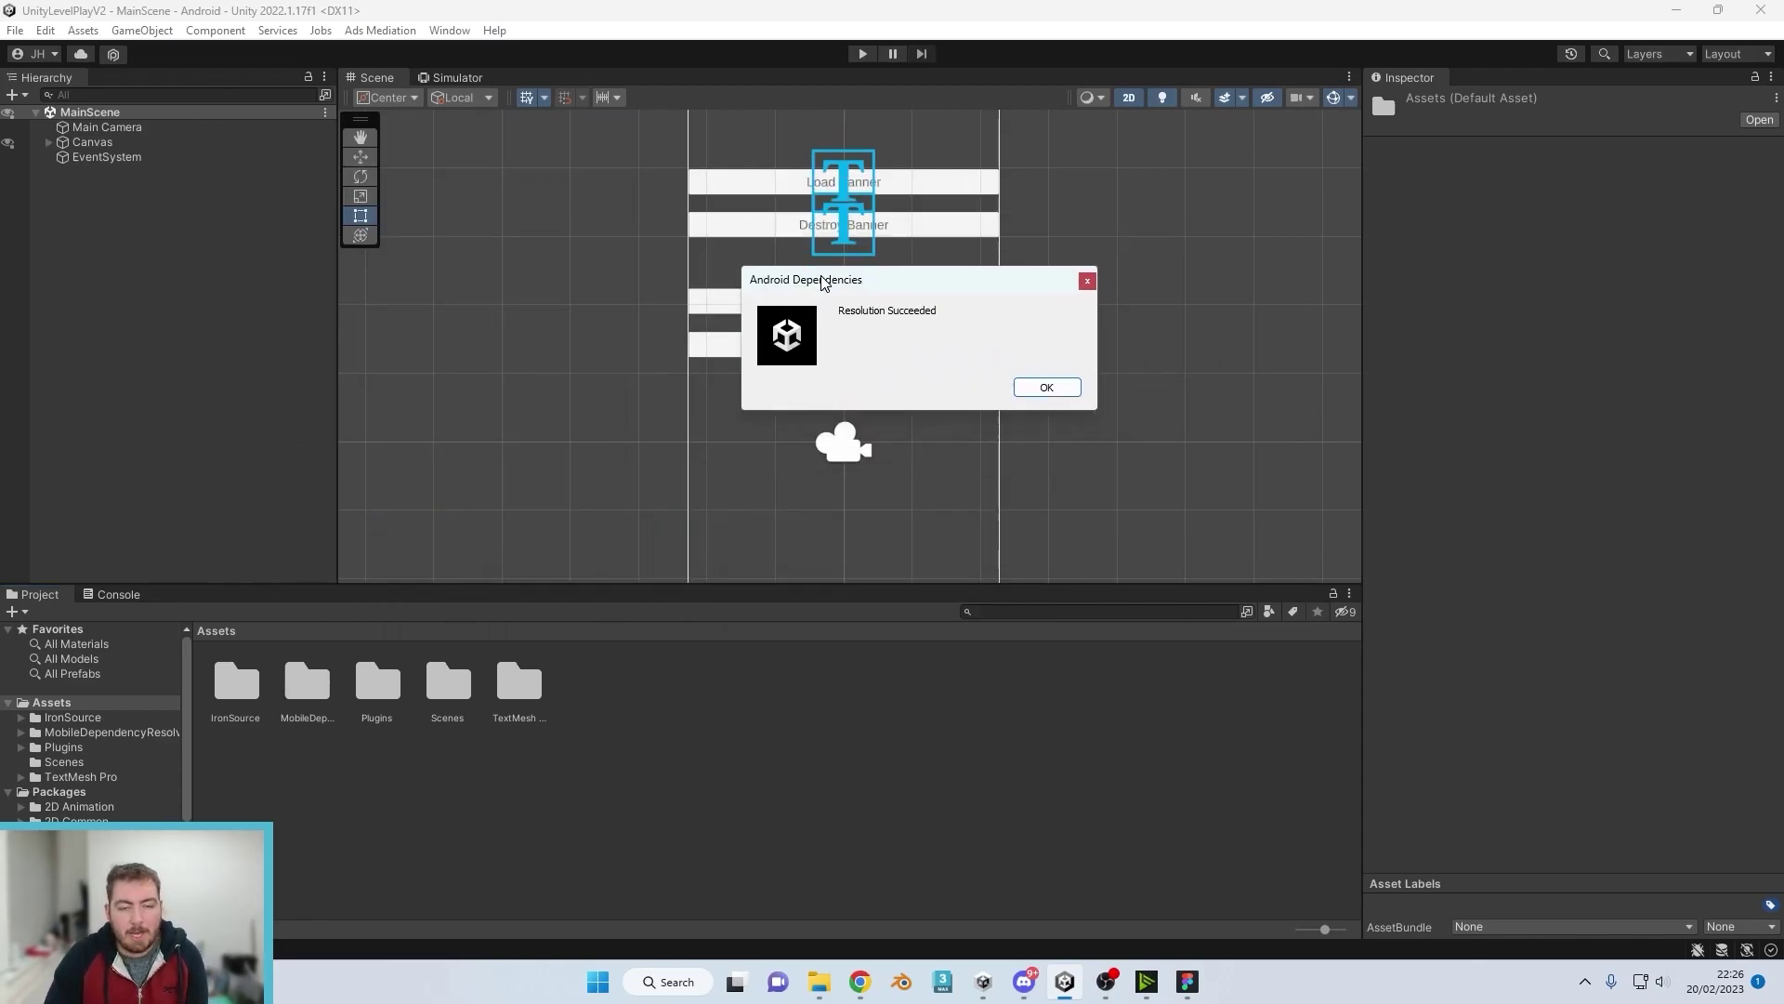
{"action": "left_click", "coordinate": [1028, 391]}
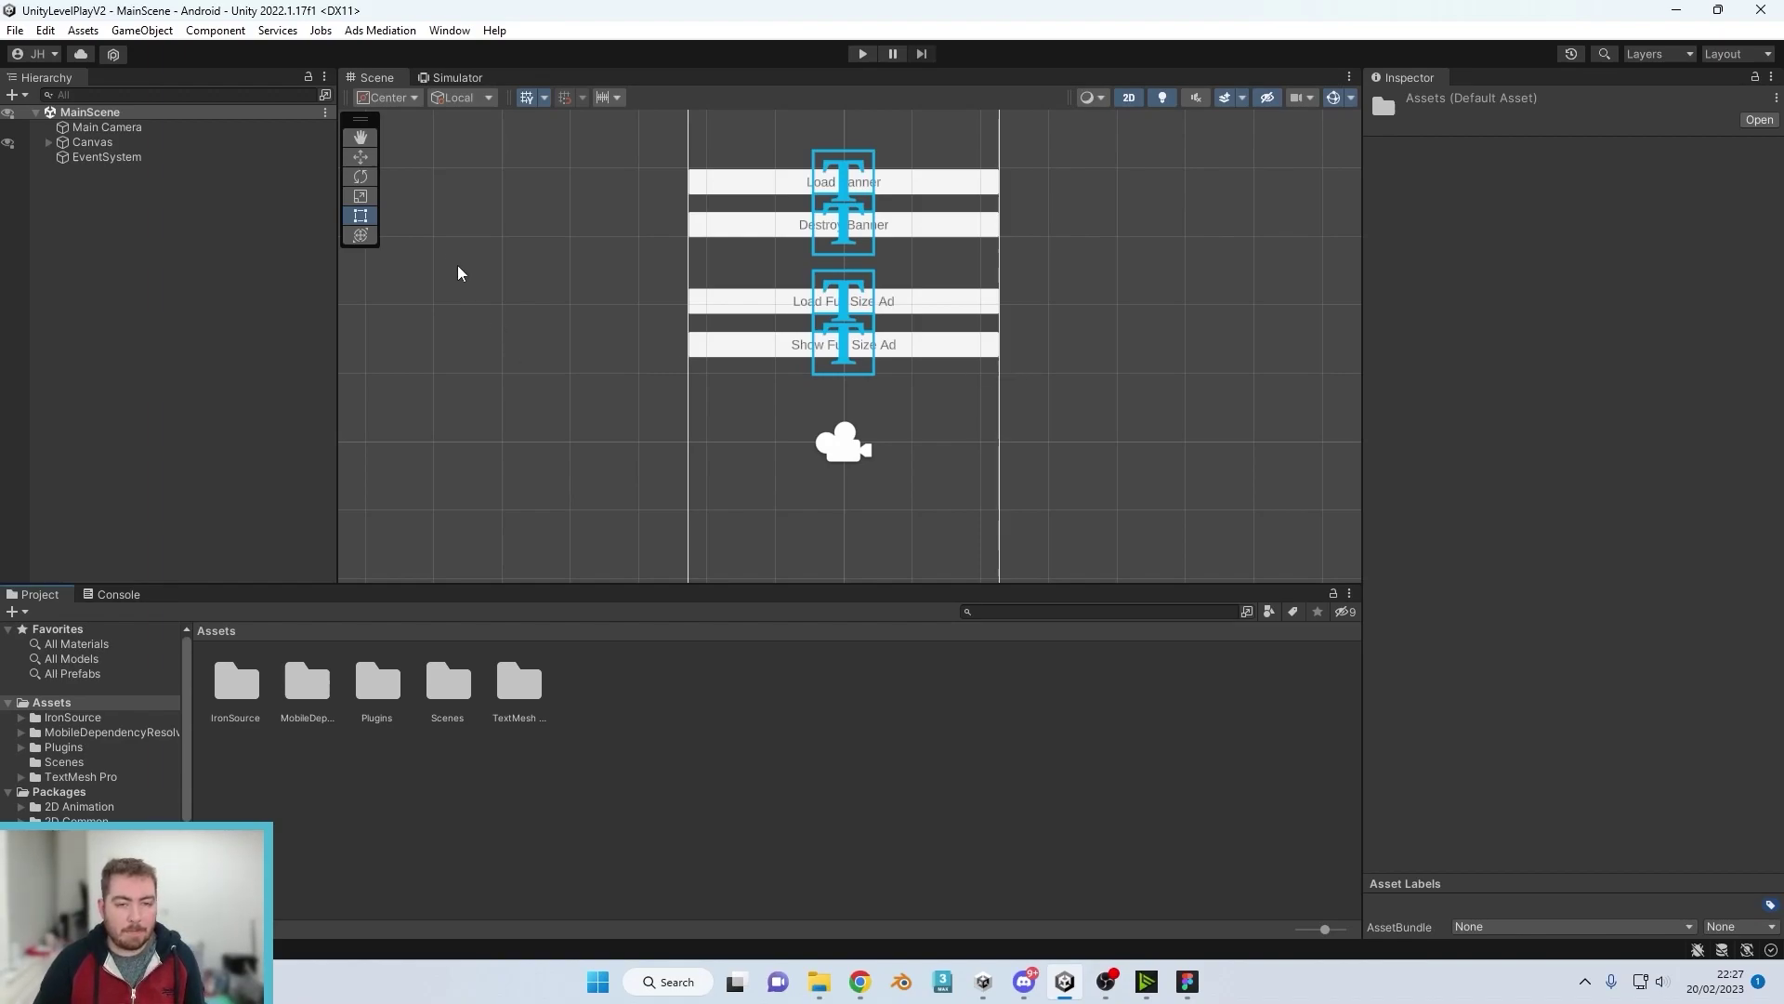
{"action": "left_click", "coordinate": [110, 593]}
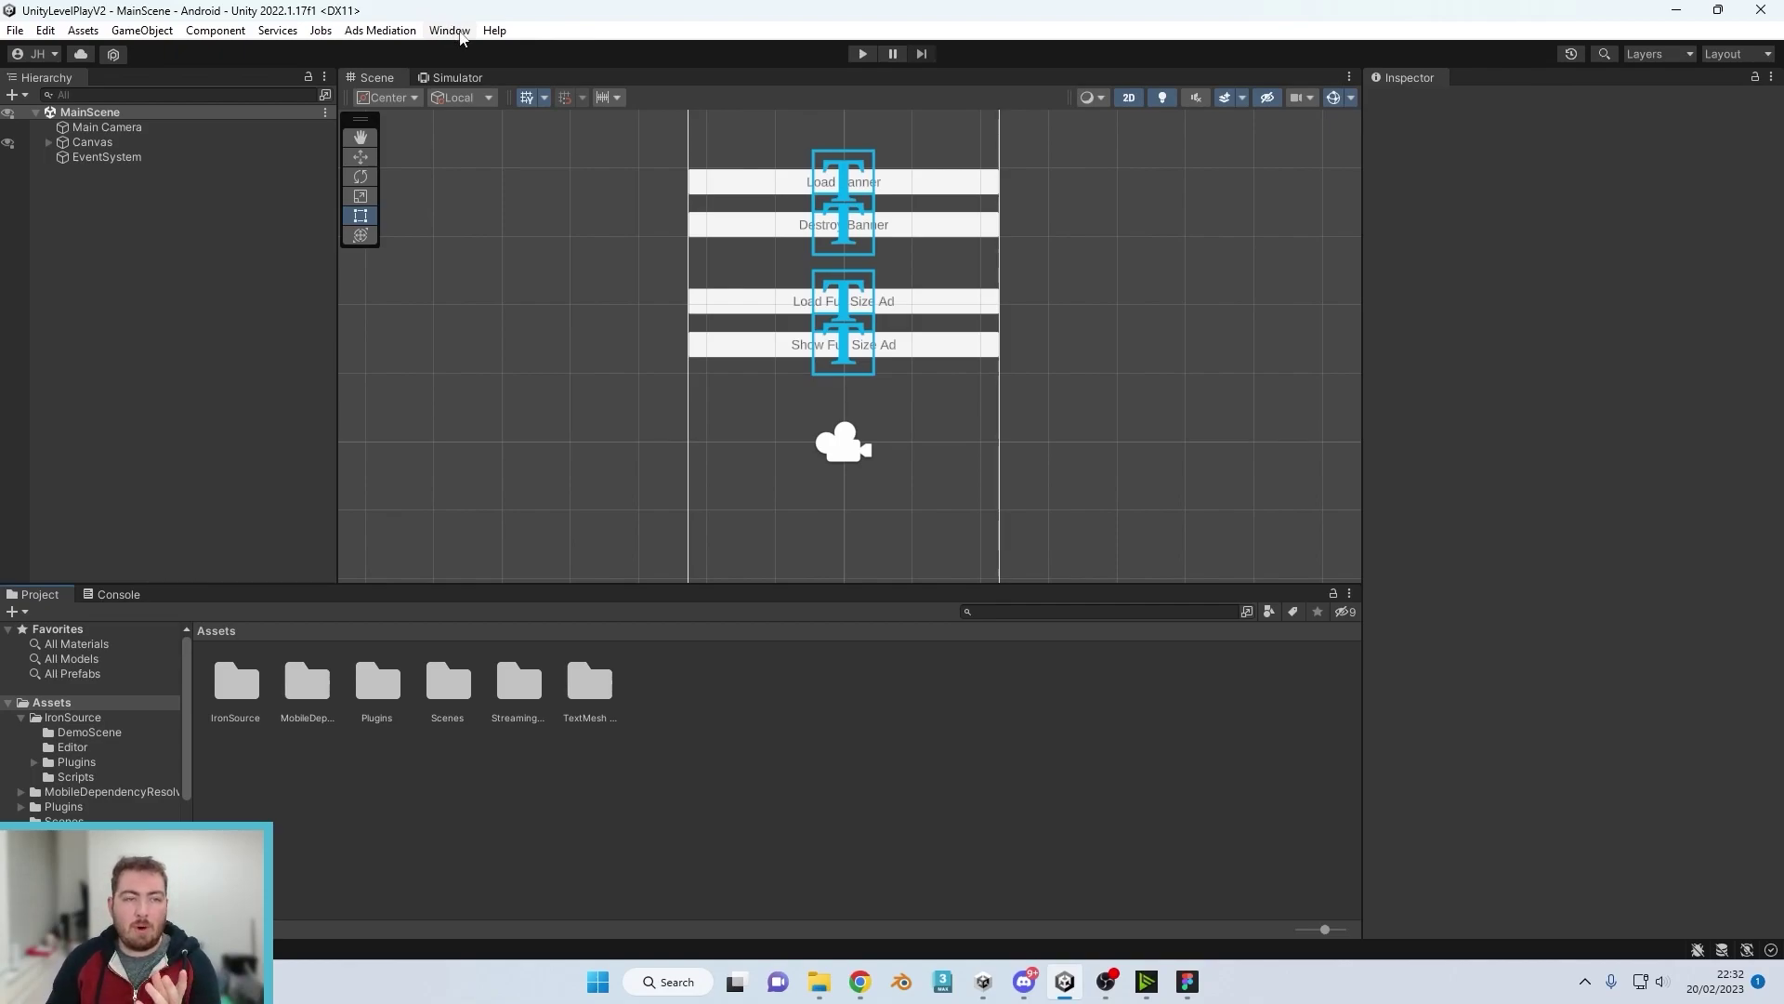
Step: Install the Android Logcat 1.3.2 package from the Unity Registry in the Package Manager
{"action": "left_click", "coordinate": [460, 33]}
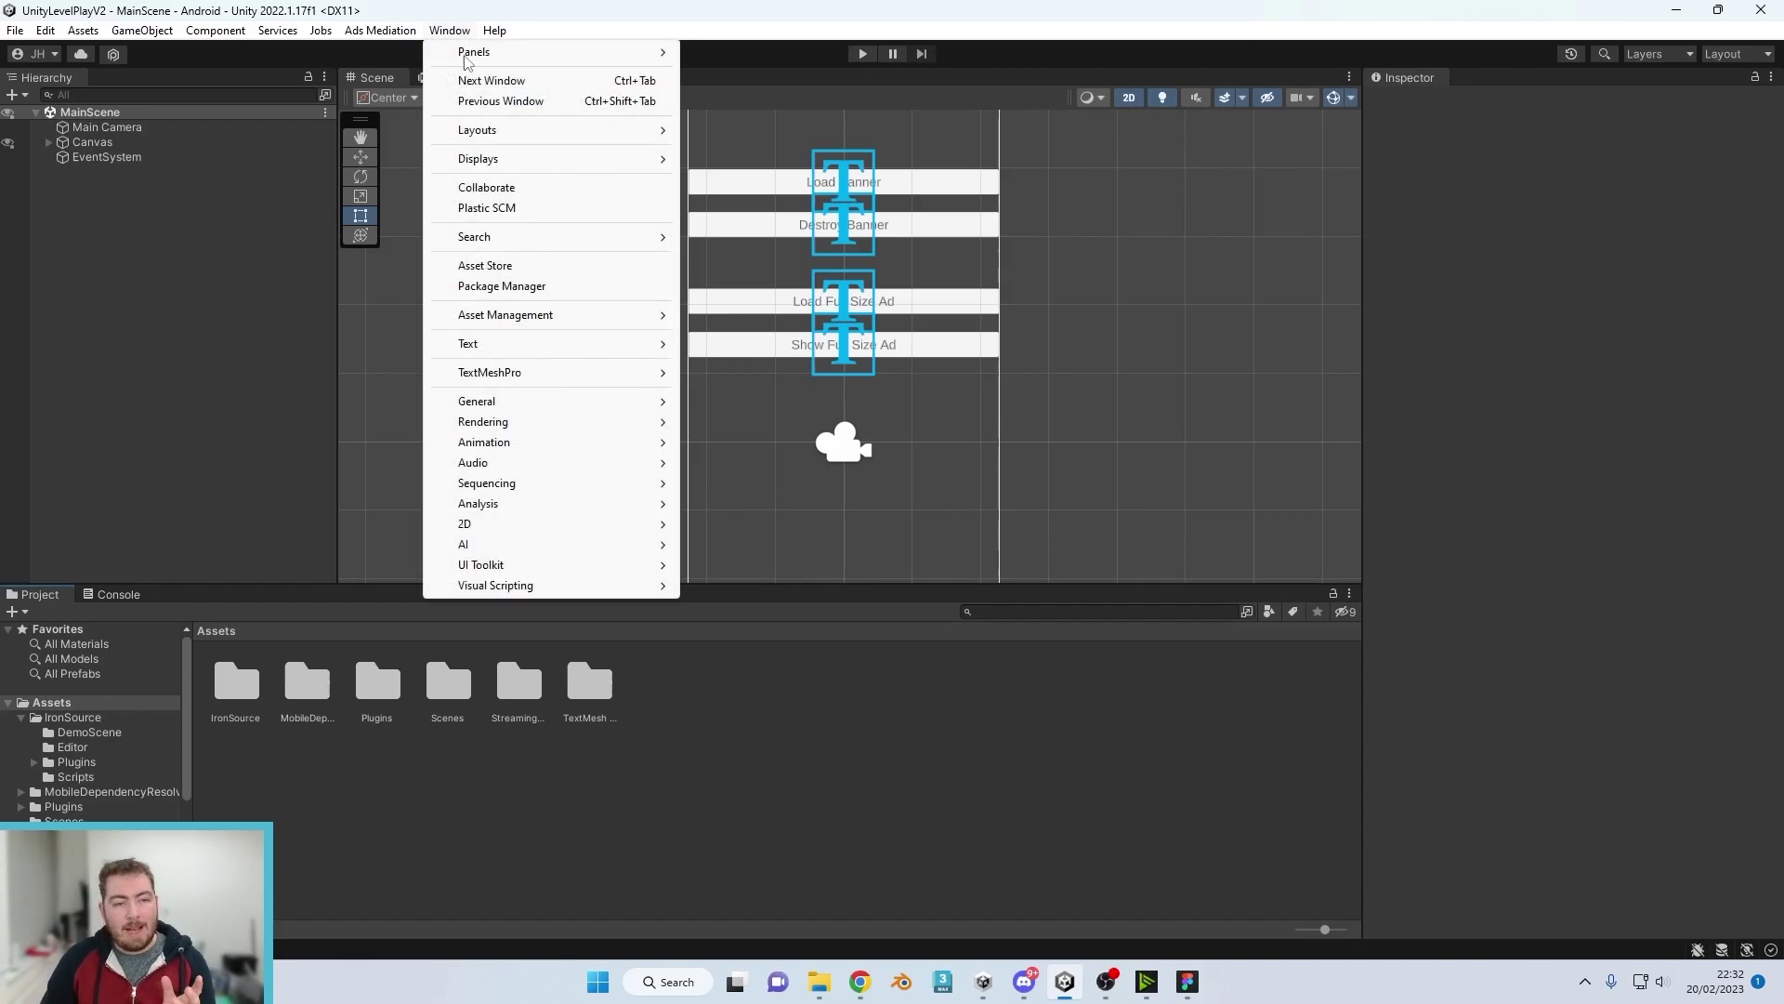
{"action": "left_click", "coordinate": [527, 288]}
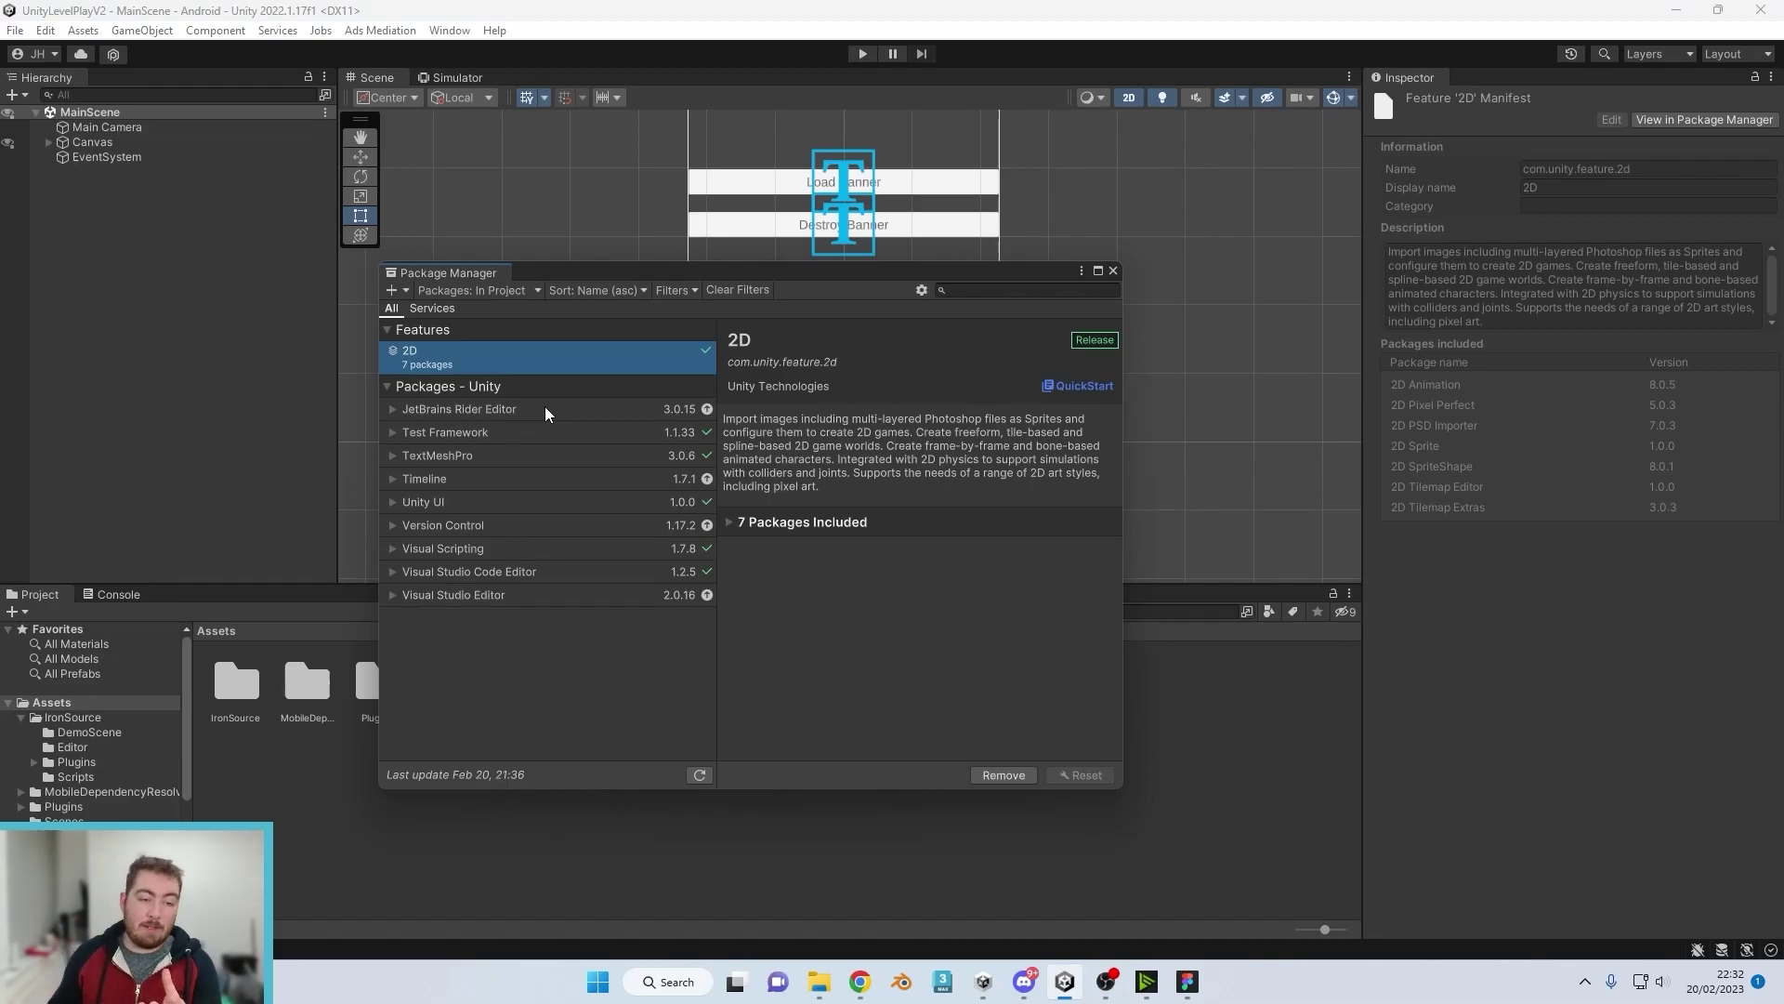
{"action": "left_click", "coordinate": [507, 290]}
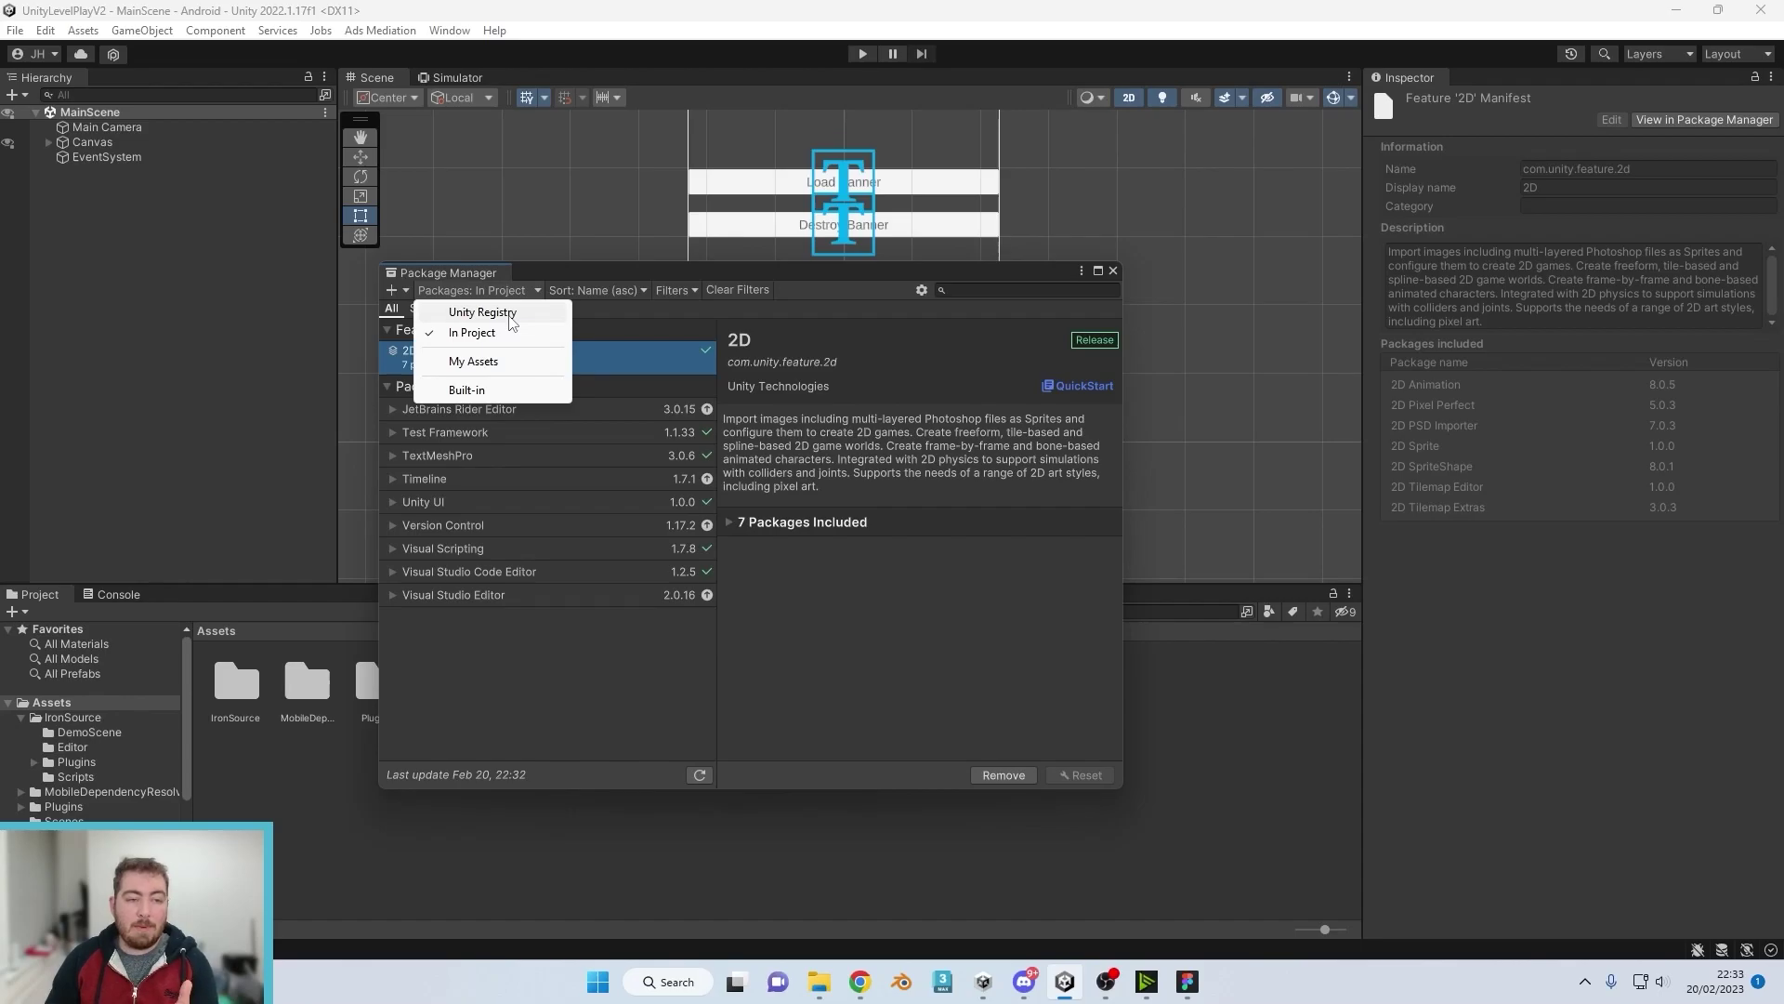
{"action": "left_click", "coordinate": [510, 314]}
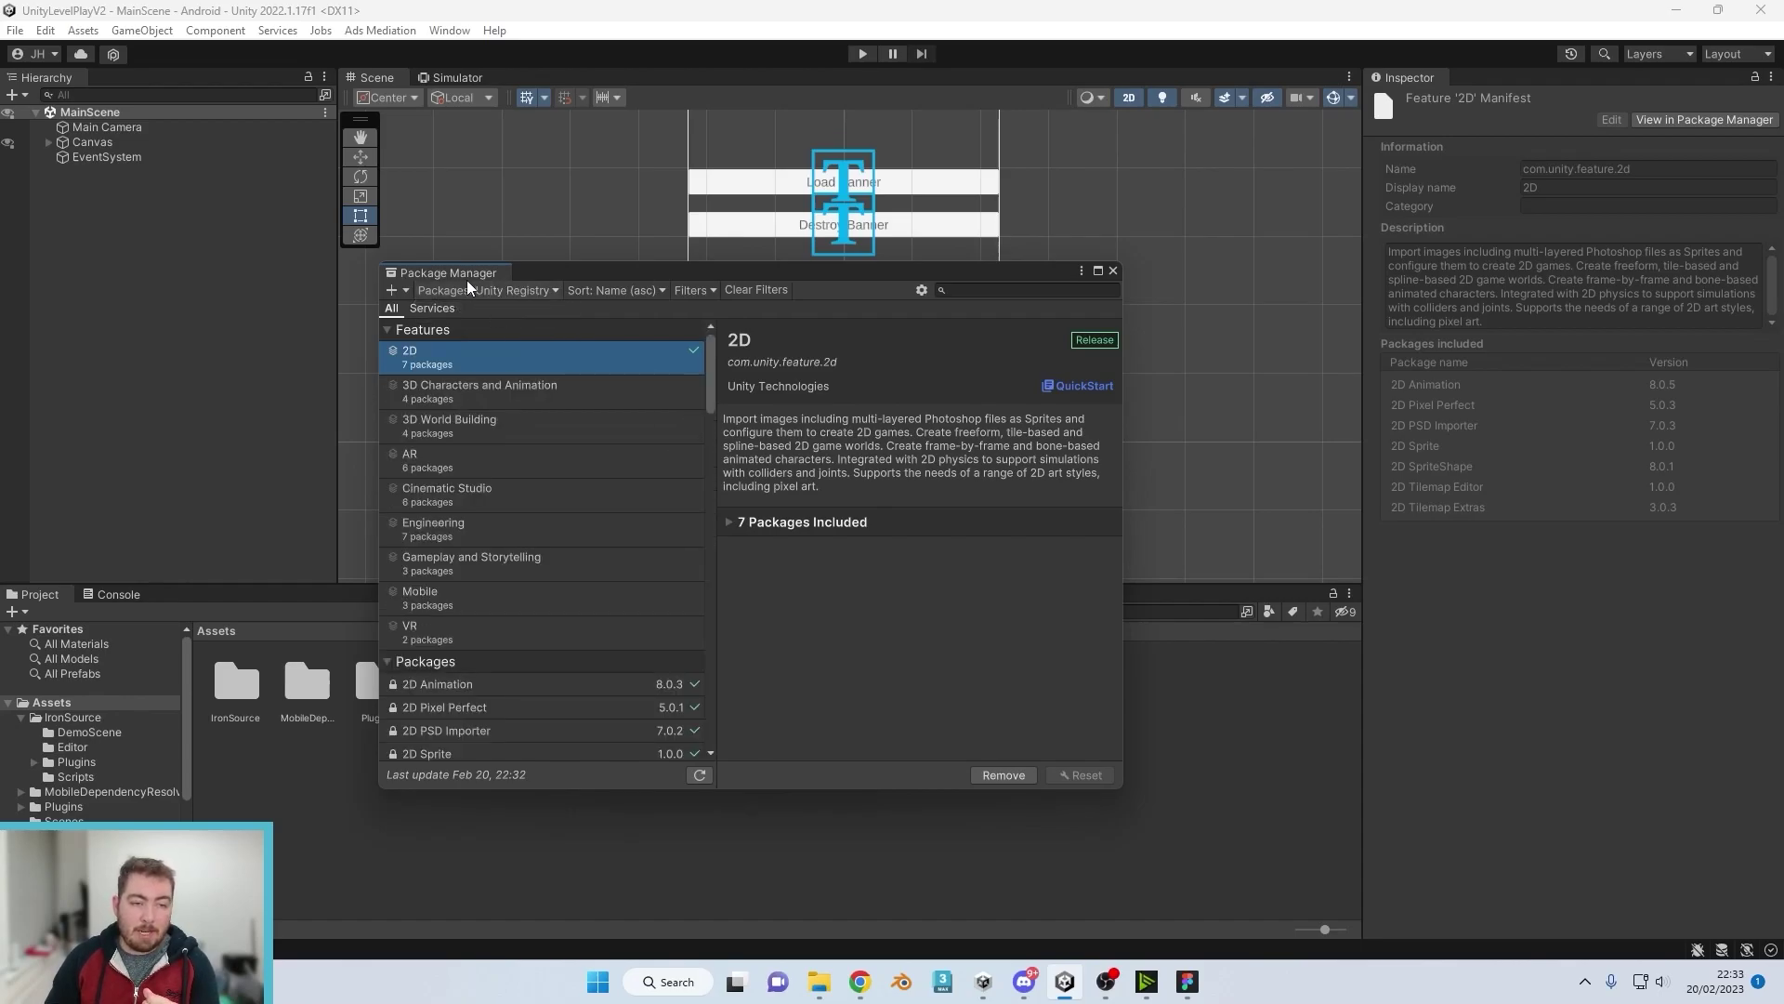
{"action": "scroll", "coordinate": [588, 534], "scroll_direction": "down", "scroll_amount": 3}
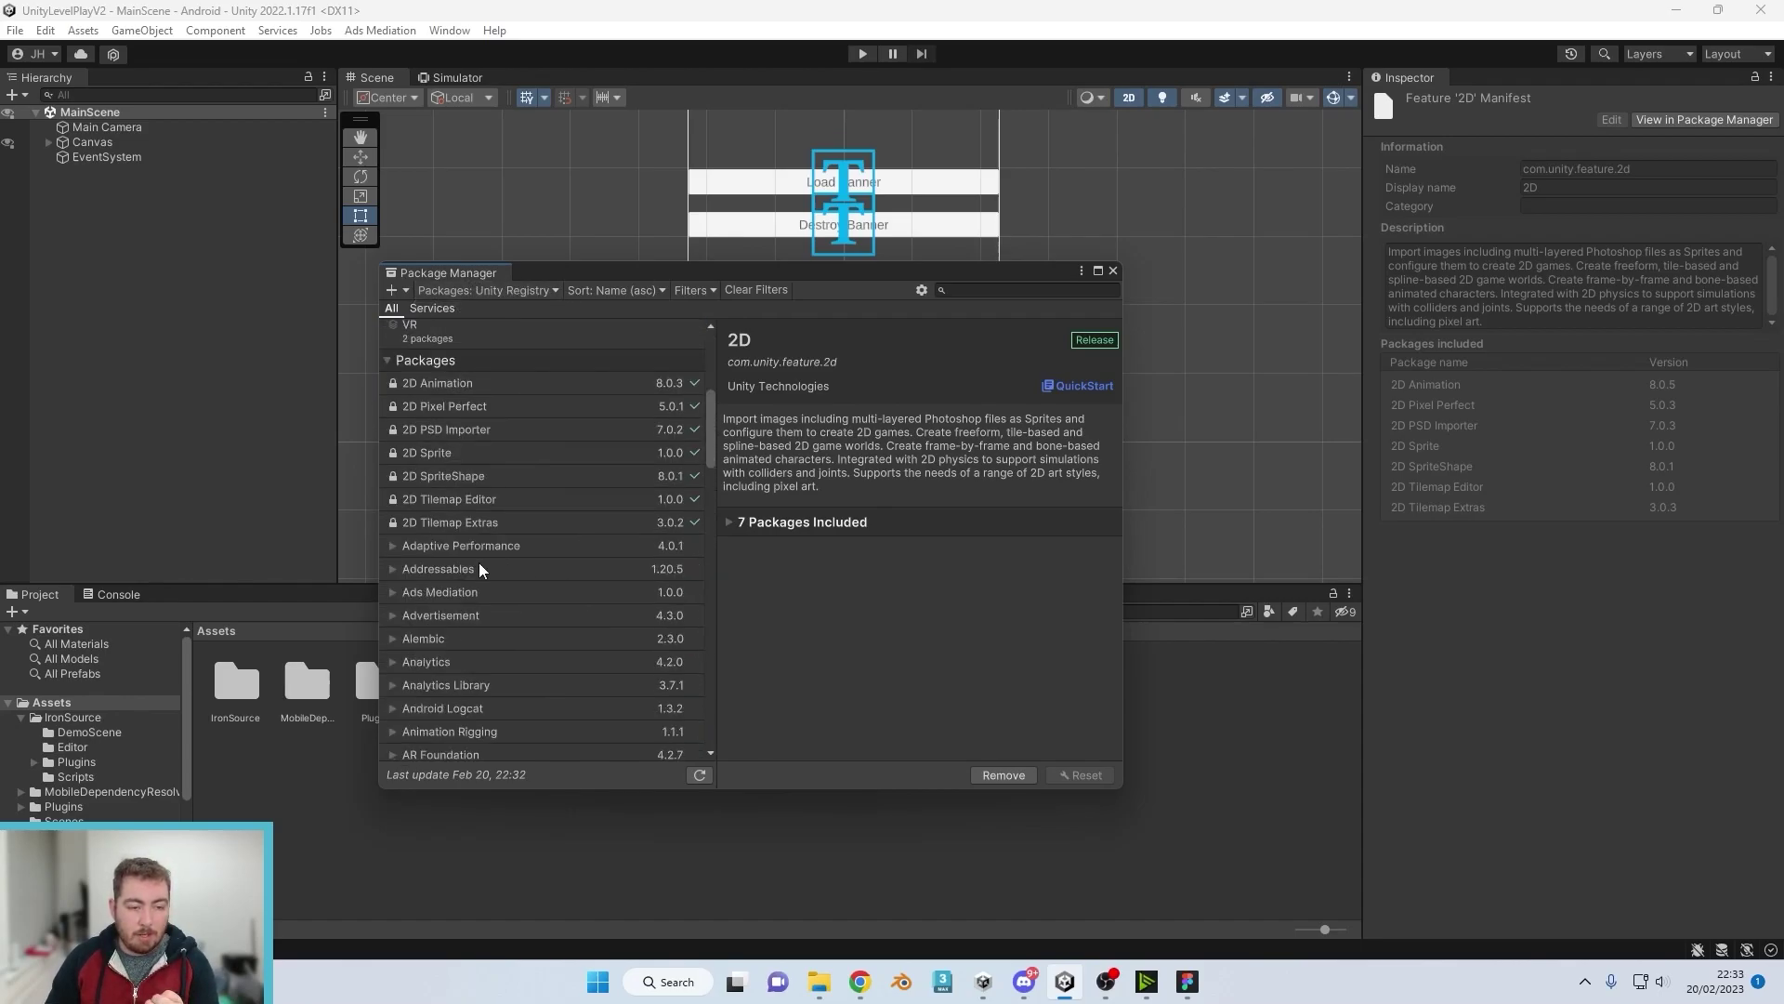
{"action": "left_click", "coordinate": [478, 708]}
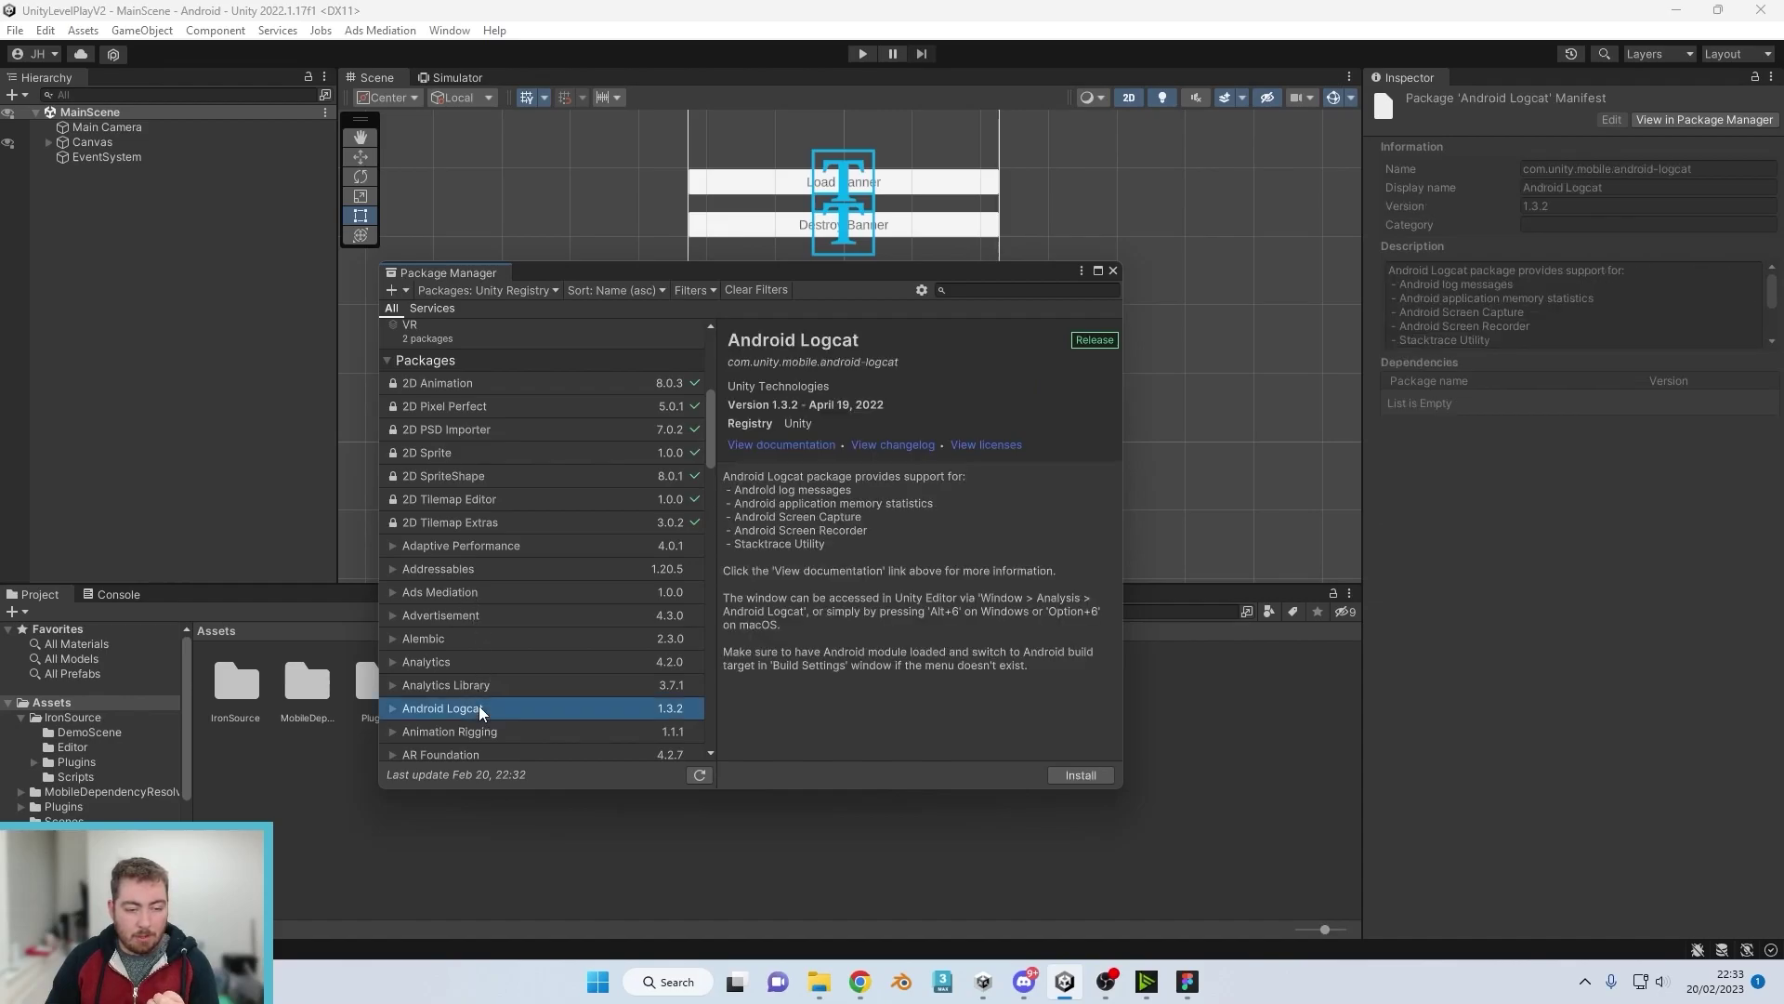
{"action": "left_click", "coordinate": [1083, 774]}
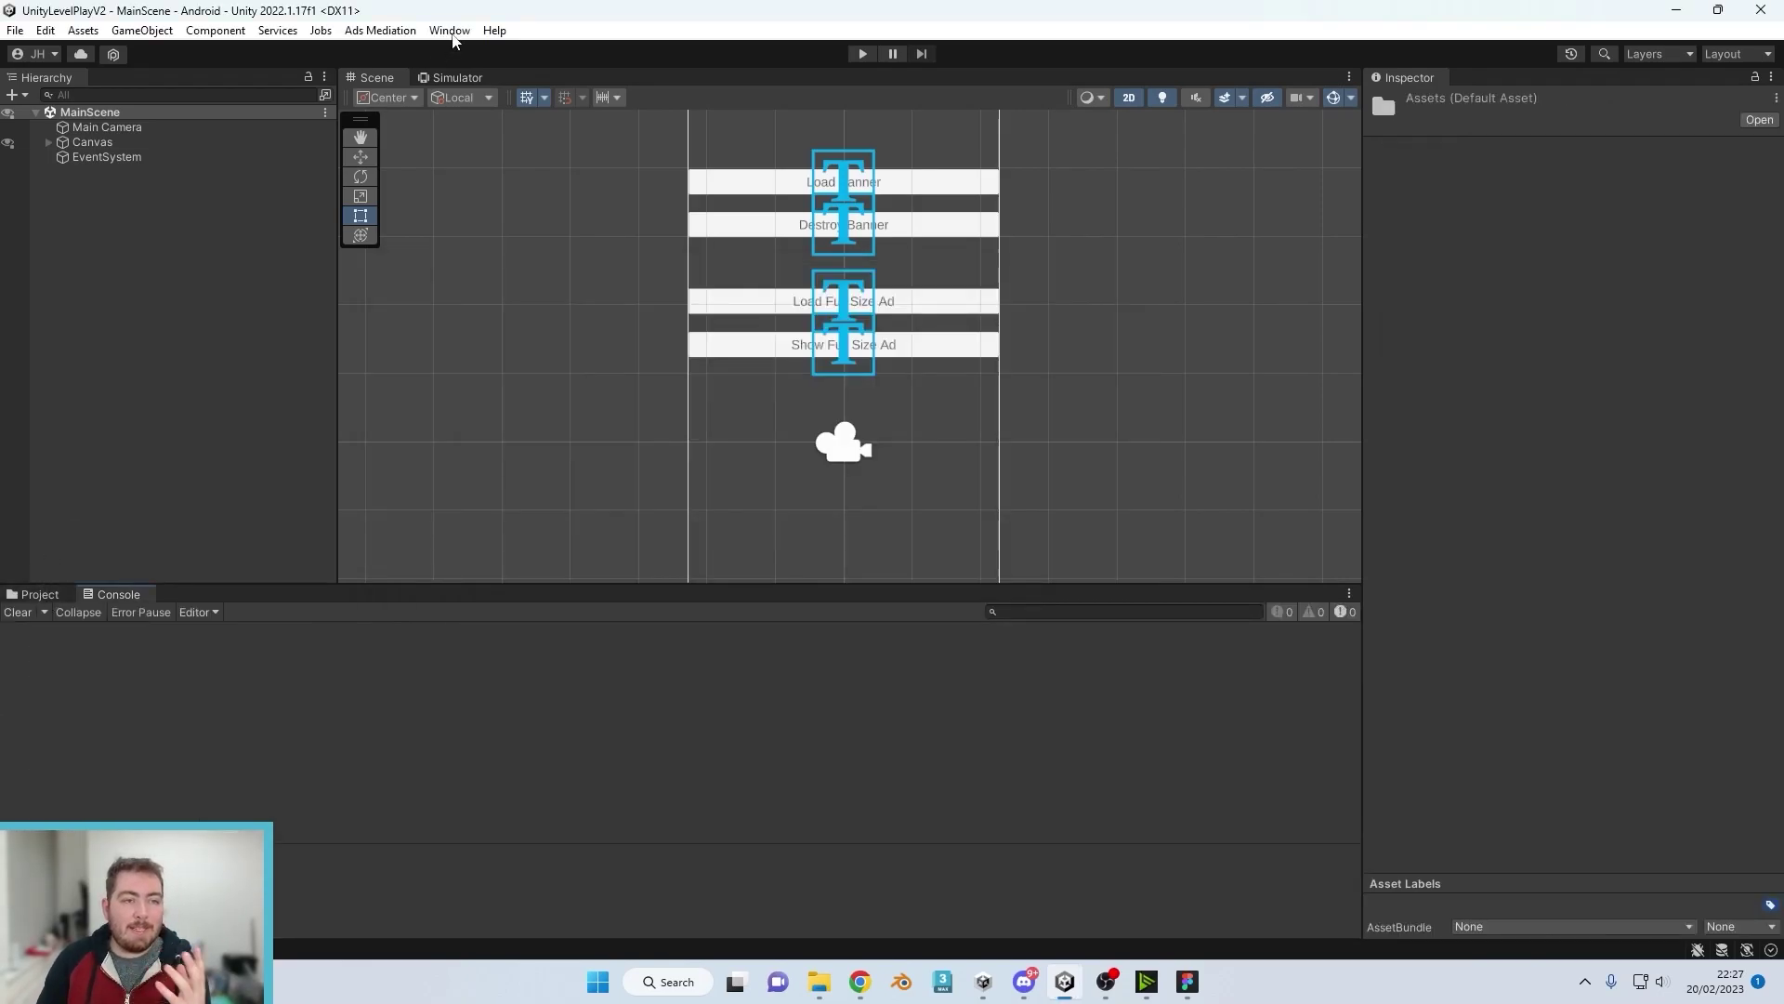
{"action": "left_click", "coordinate": [82, 29]}
{"action": "mouse_move", "coordinate": [251, 498]}
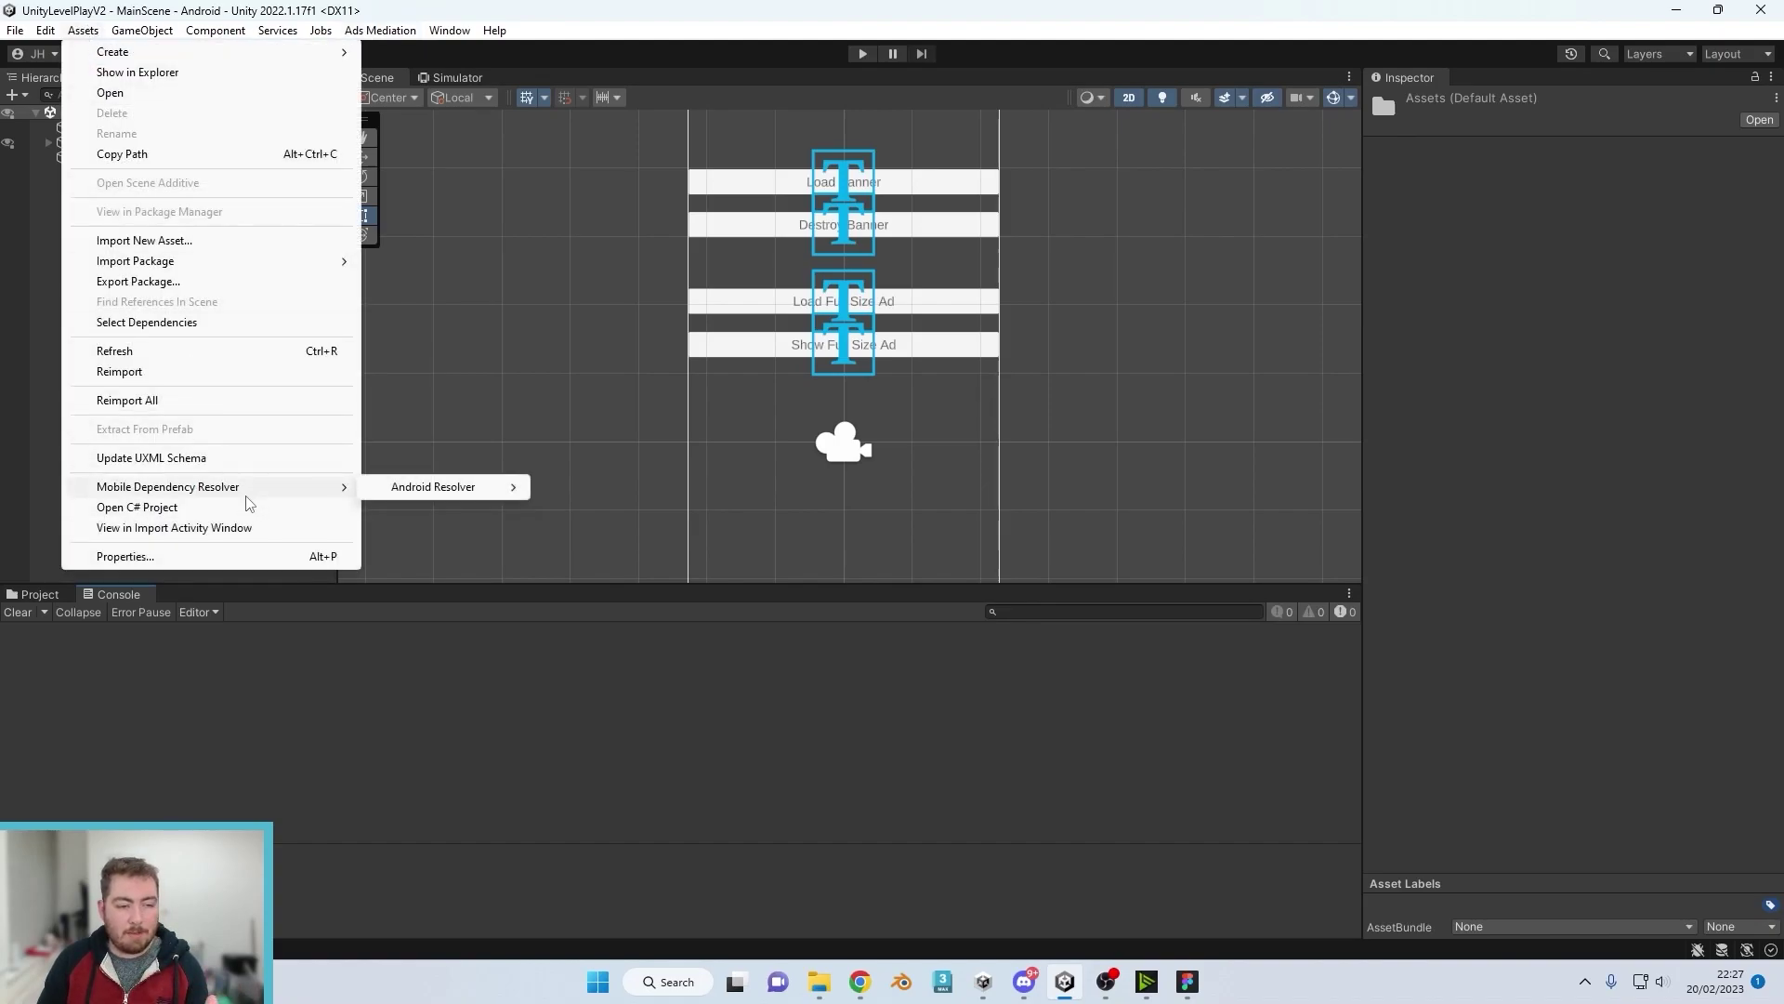
{"action": "right_click", "coordinate": [39, 442]}
{"action": "left_click", "coordinate": [82, 371]}
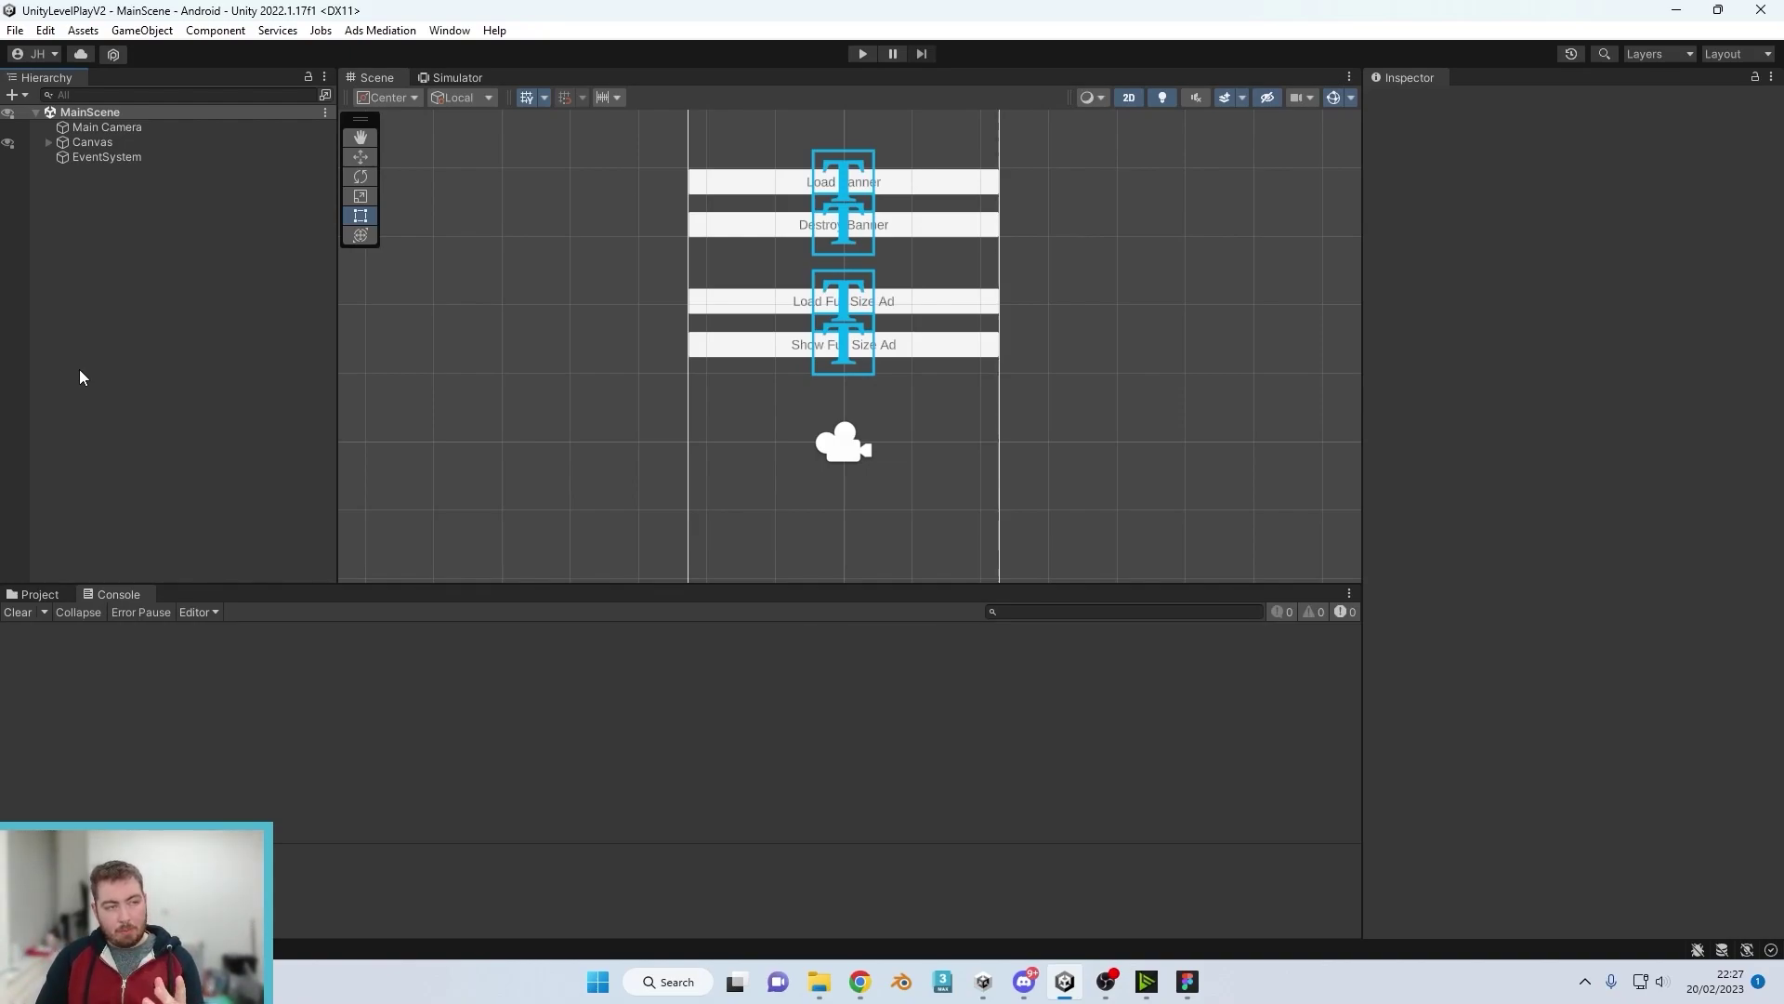
Step: Open the IronSourceDemo scene from the DemoScene folder of the project's IronSource assets
{"action": "left_click", "coordinate": [37, 597]}
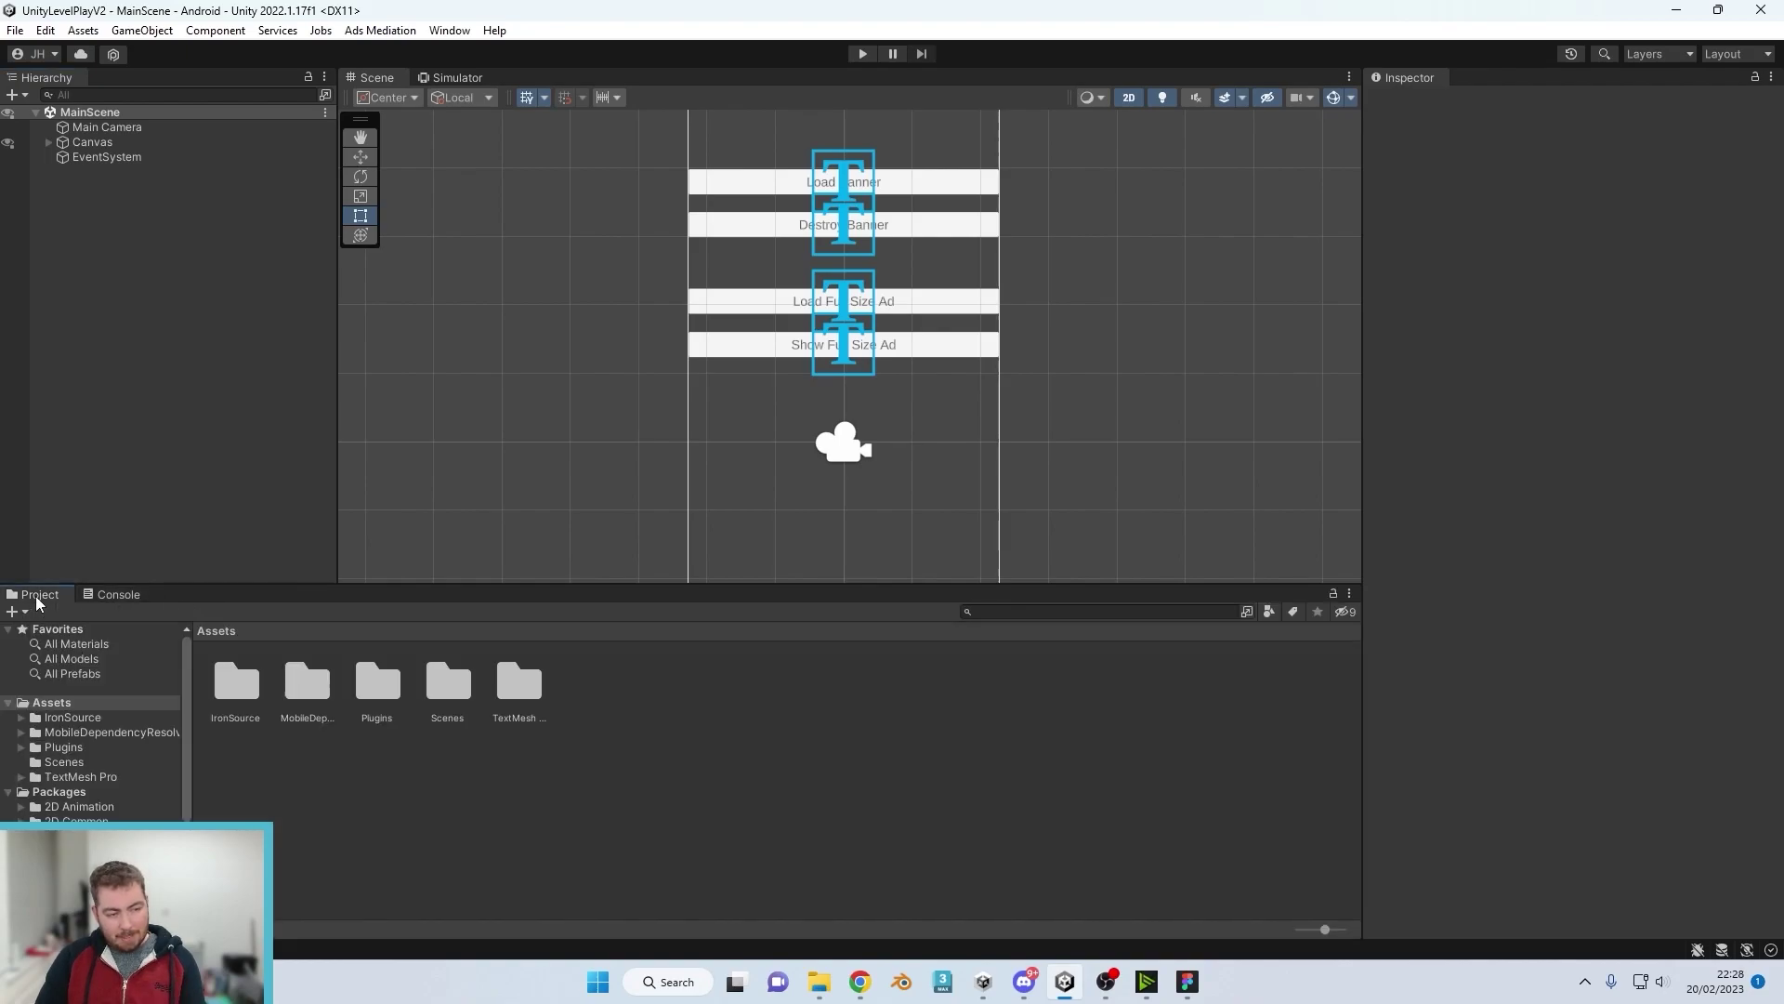
{"action": "double_click", "coordinate": [239, 693]}
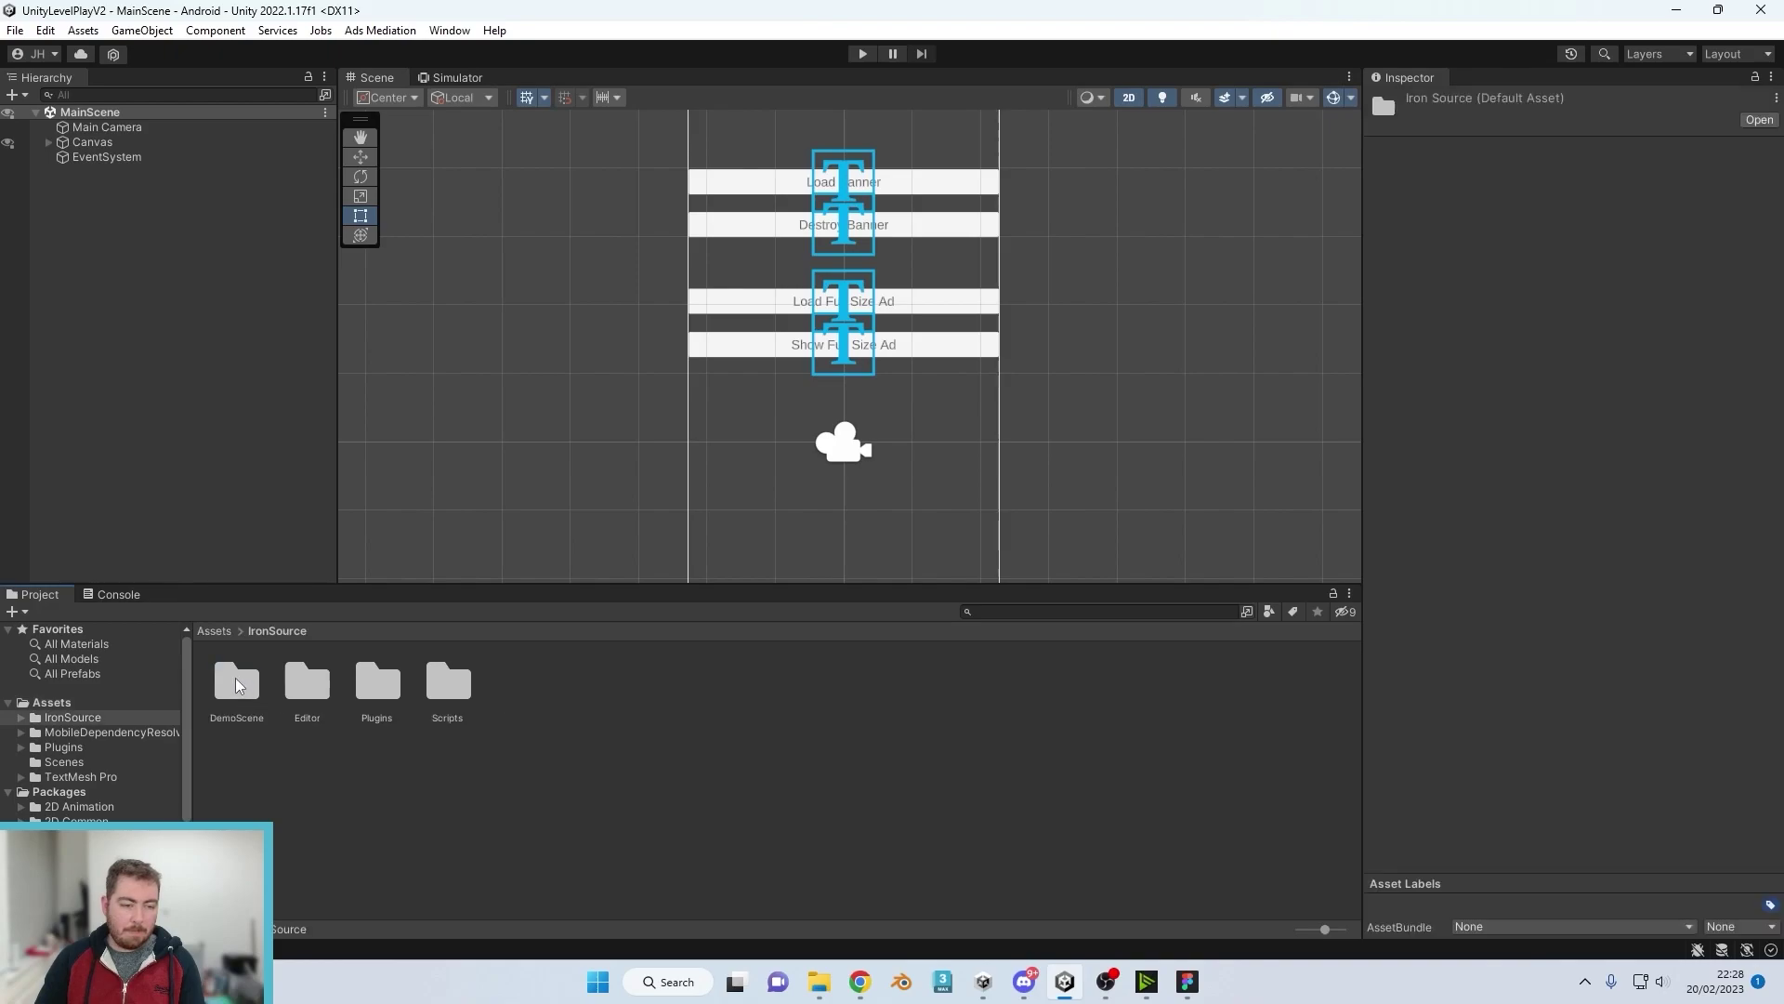
{"action": "double_click", "coordinate": [240, 687]}
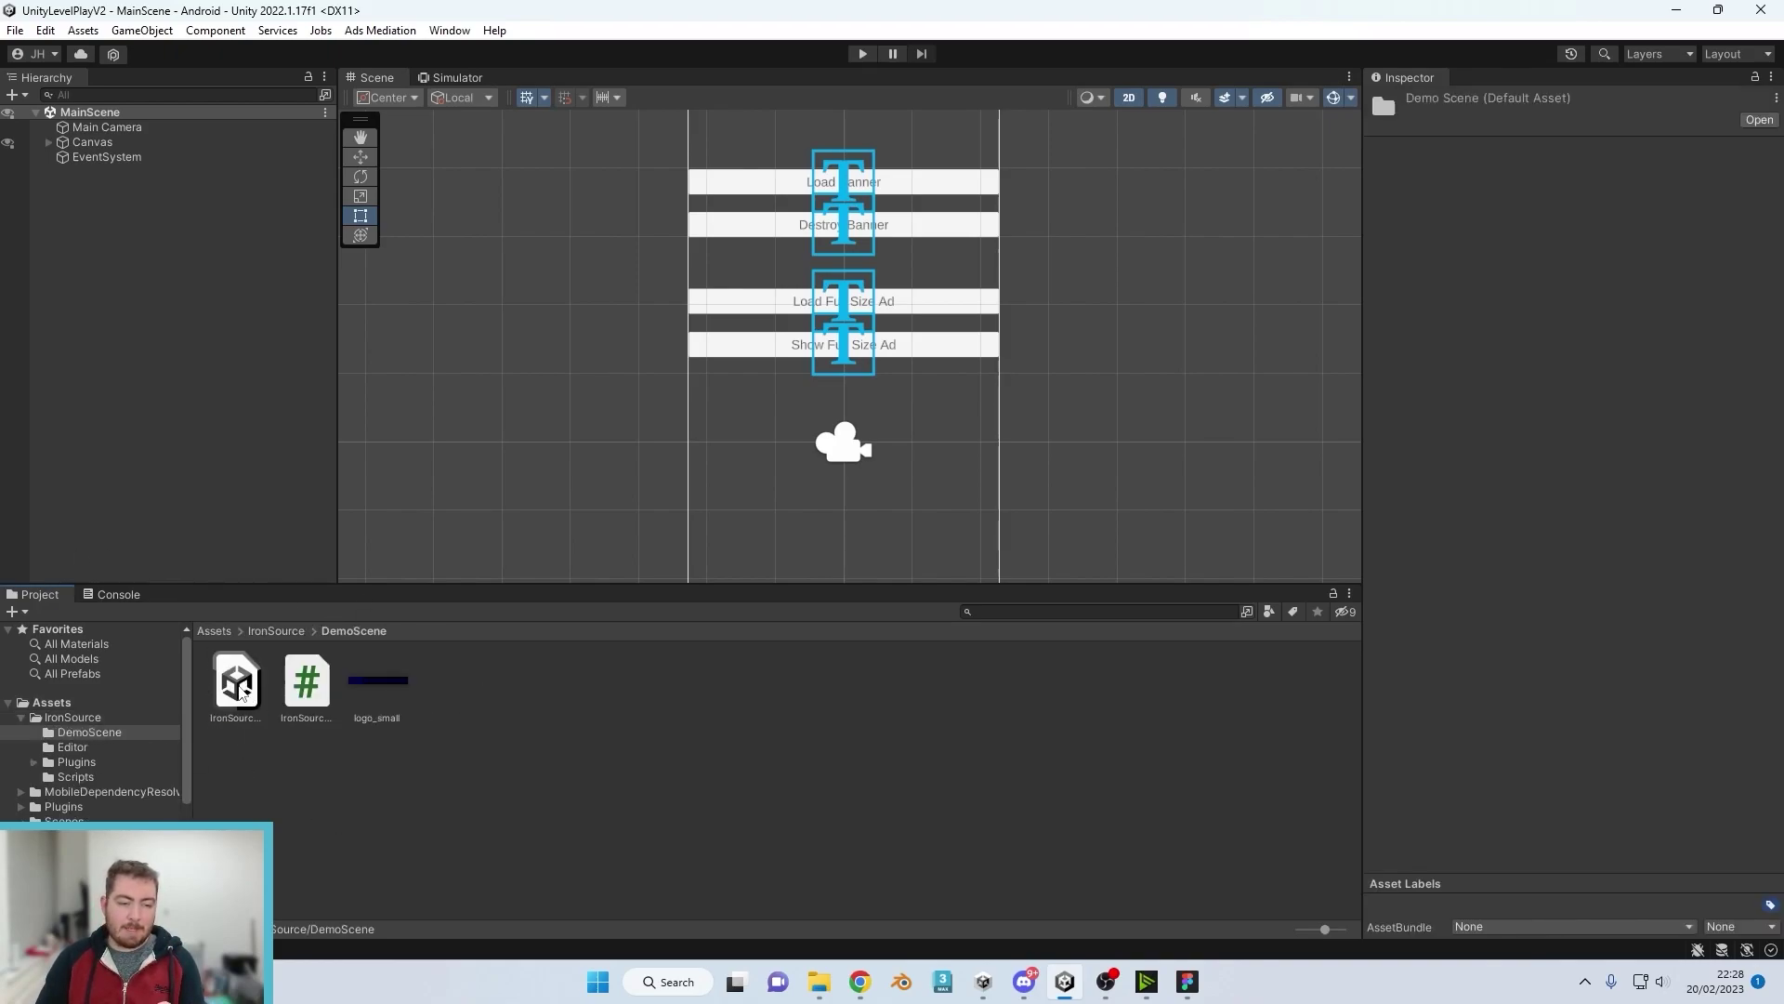
{"action": "double_click", "coordinate": [243, 686]}
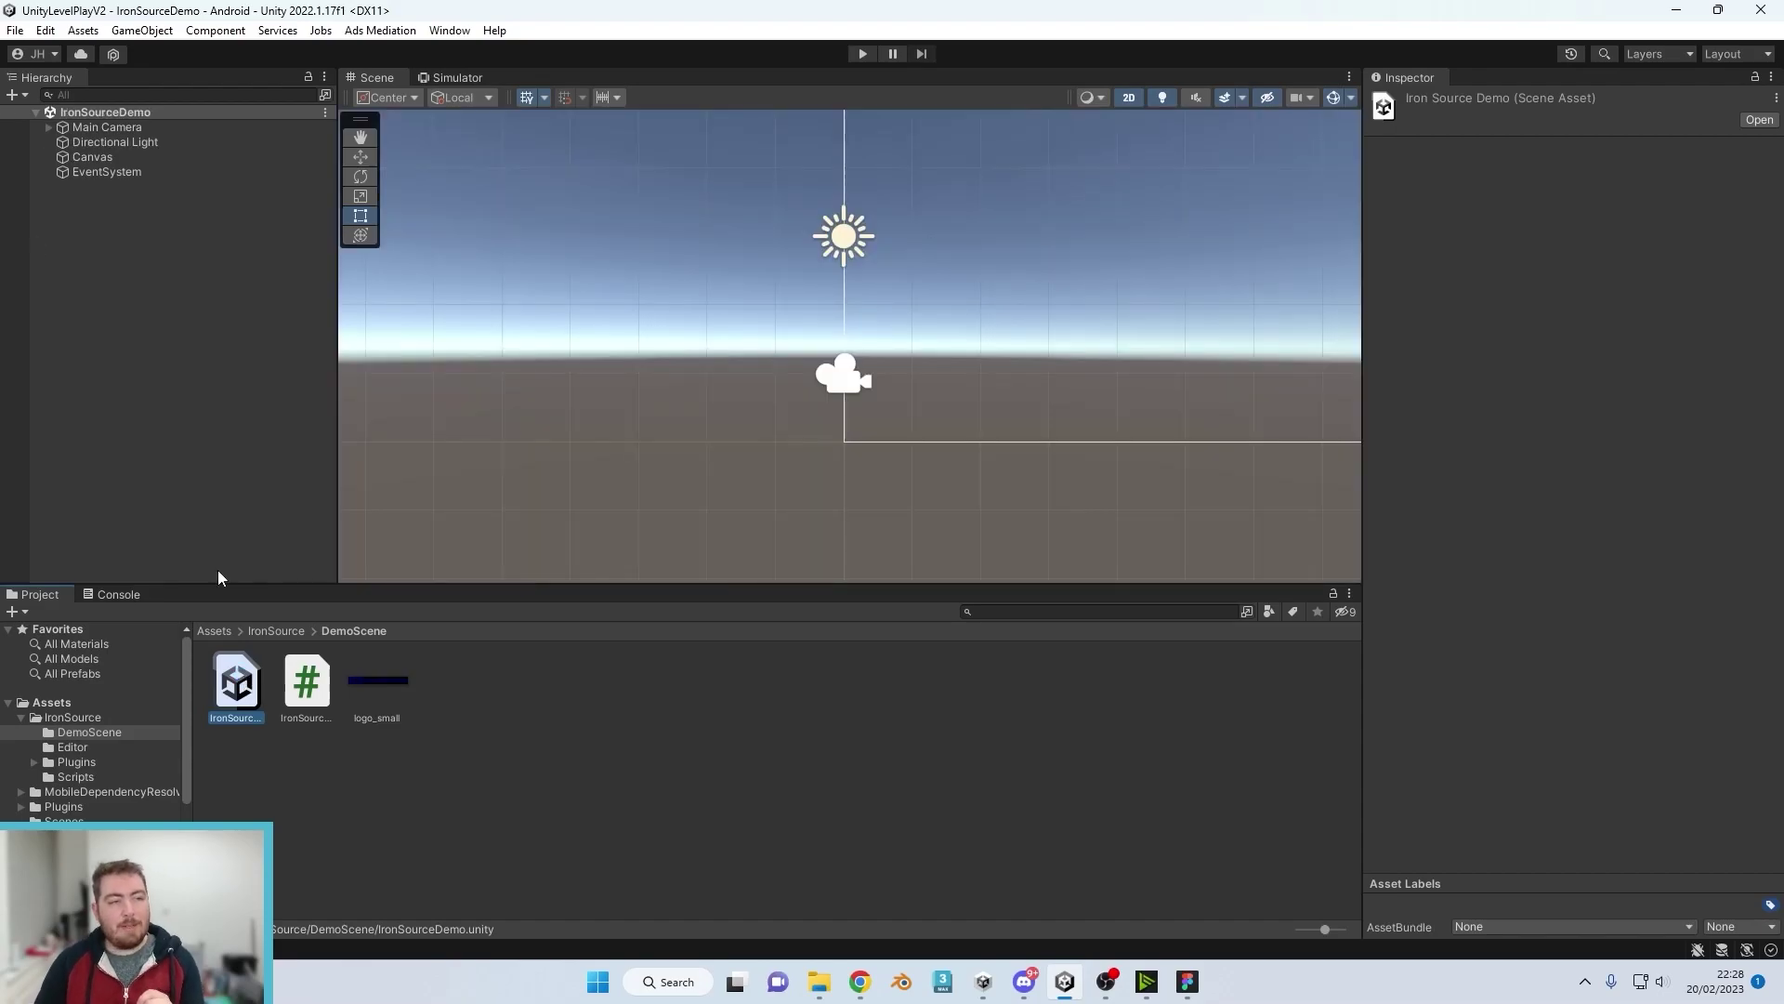
Step: Add the open IronSourceDemo scene to the build's scene list, move it above MainScene and close the build settings
{"action": "left_click", "coordinate": [16, 32]}
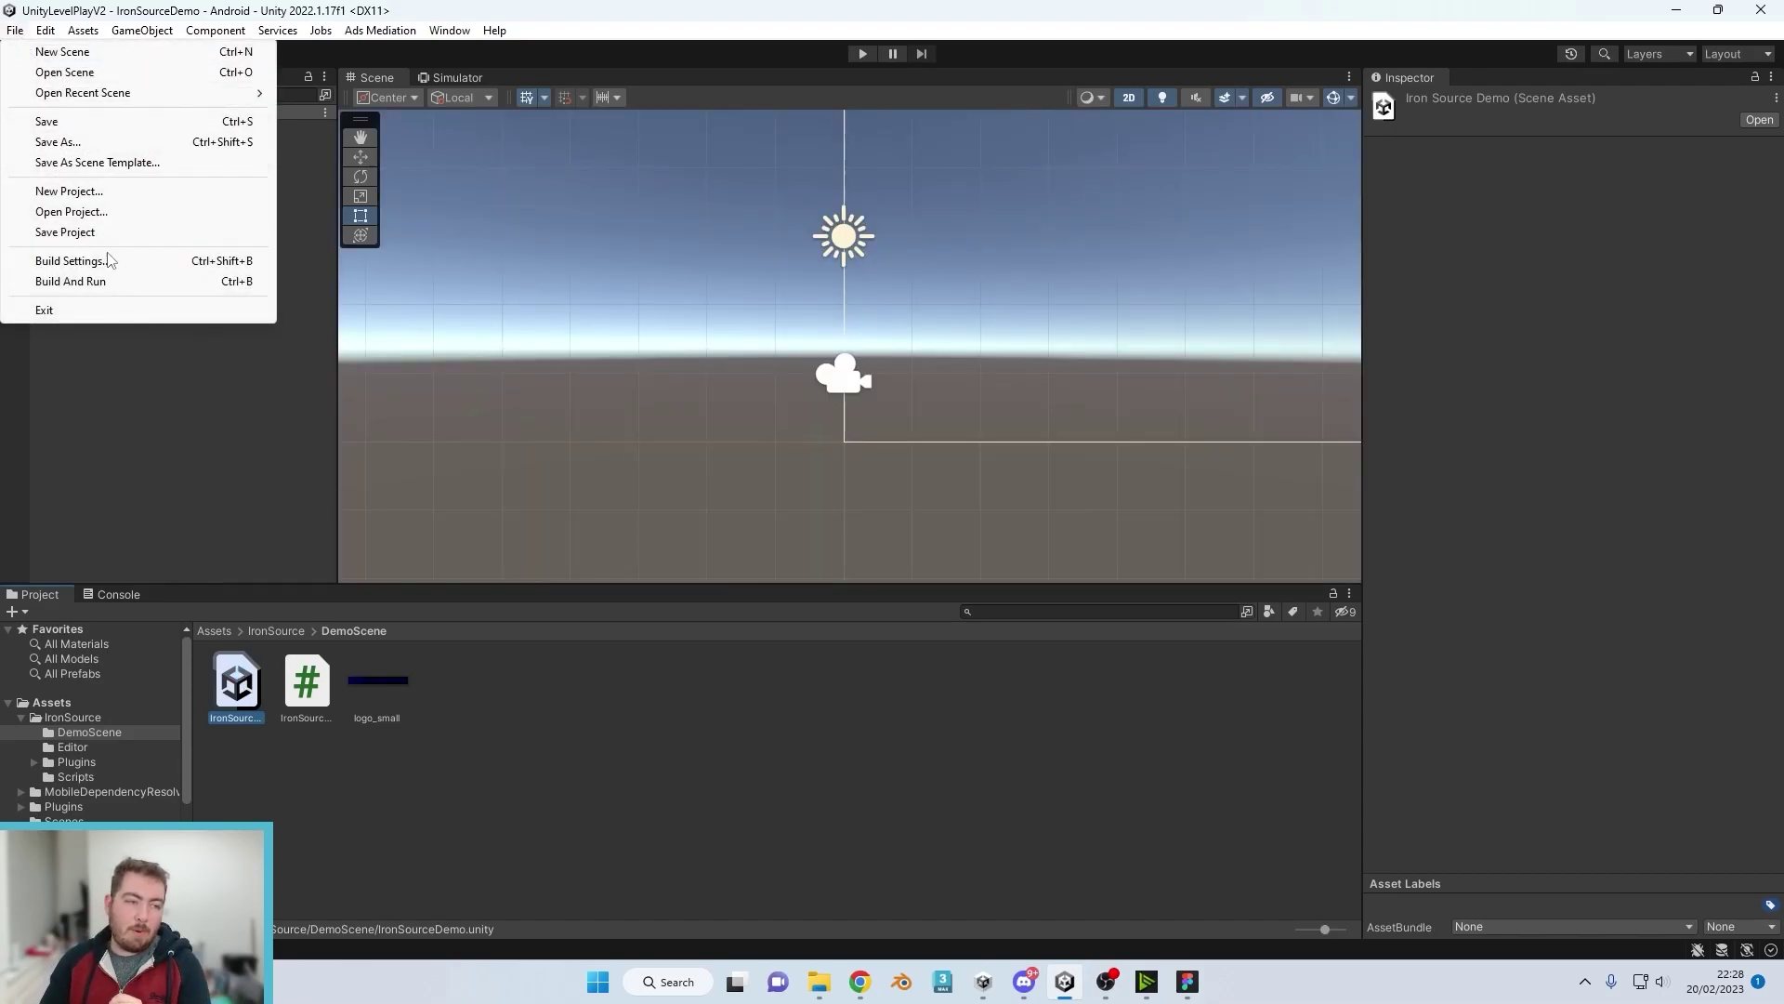
{"action": "left_click", "coordinate": [73, 260]}
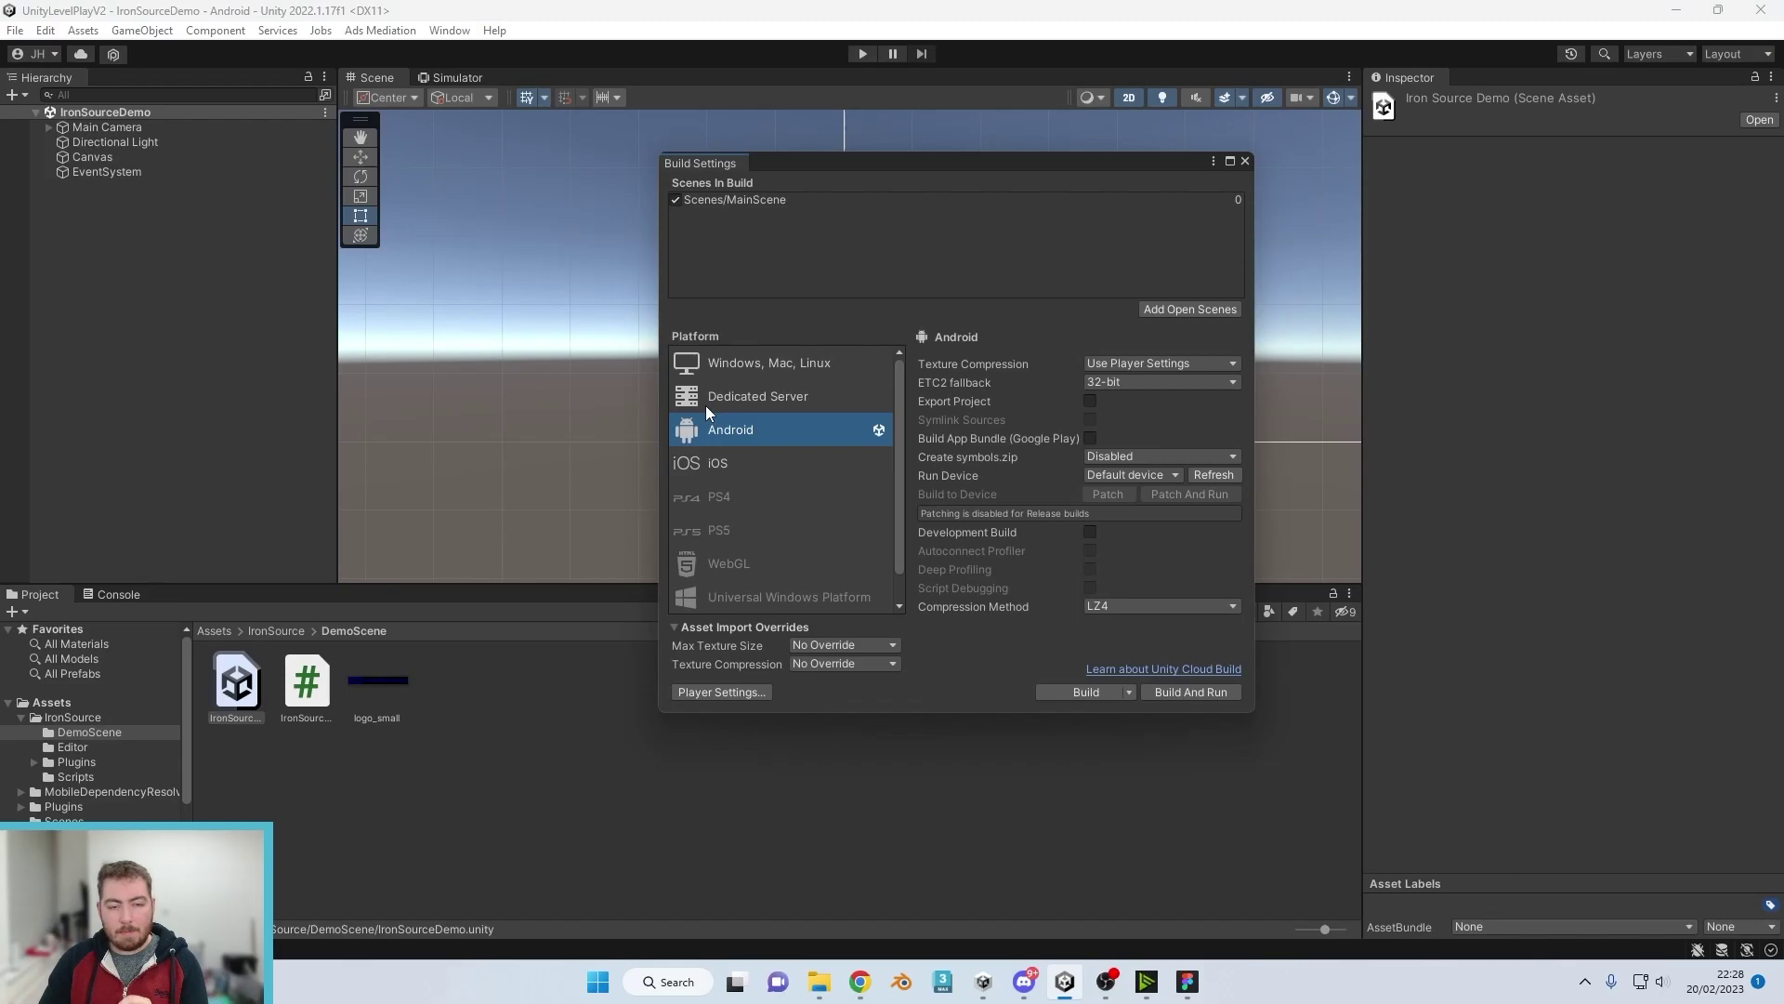
{"action": "left_click", "coordinate": [1167, 309]}
{"action": "left_click", "coordinate": [867, 212]}
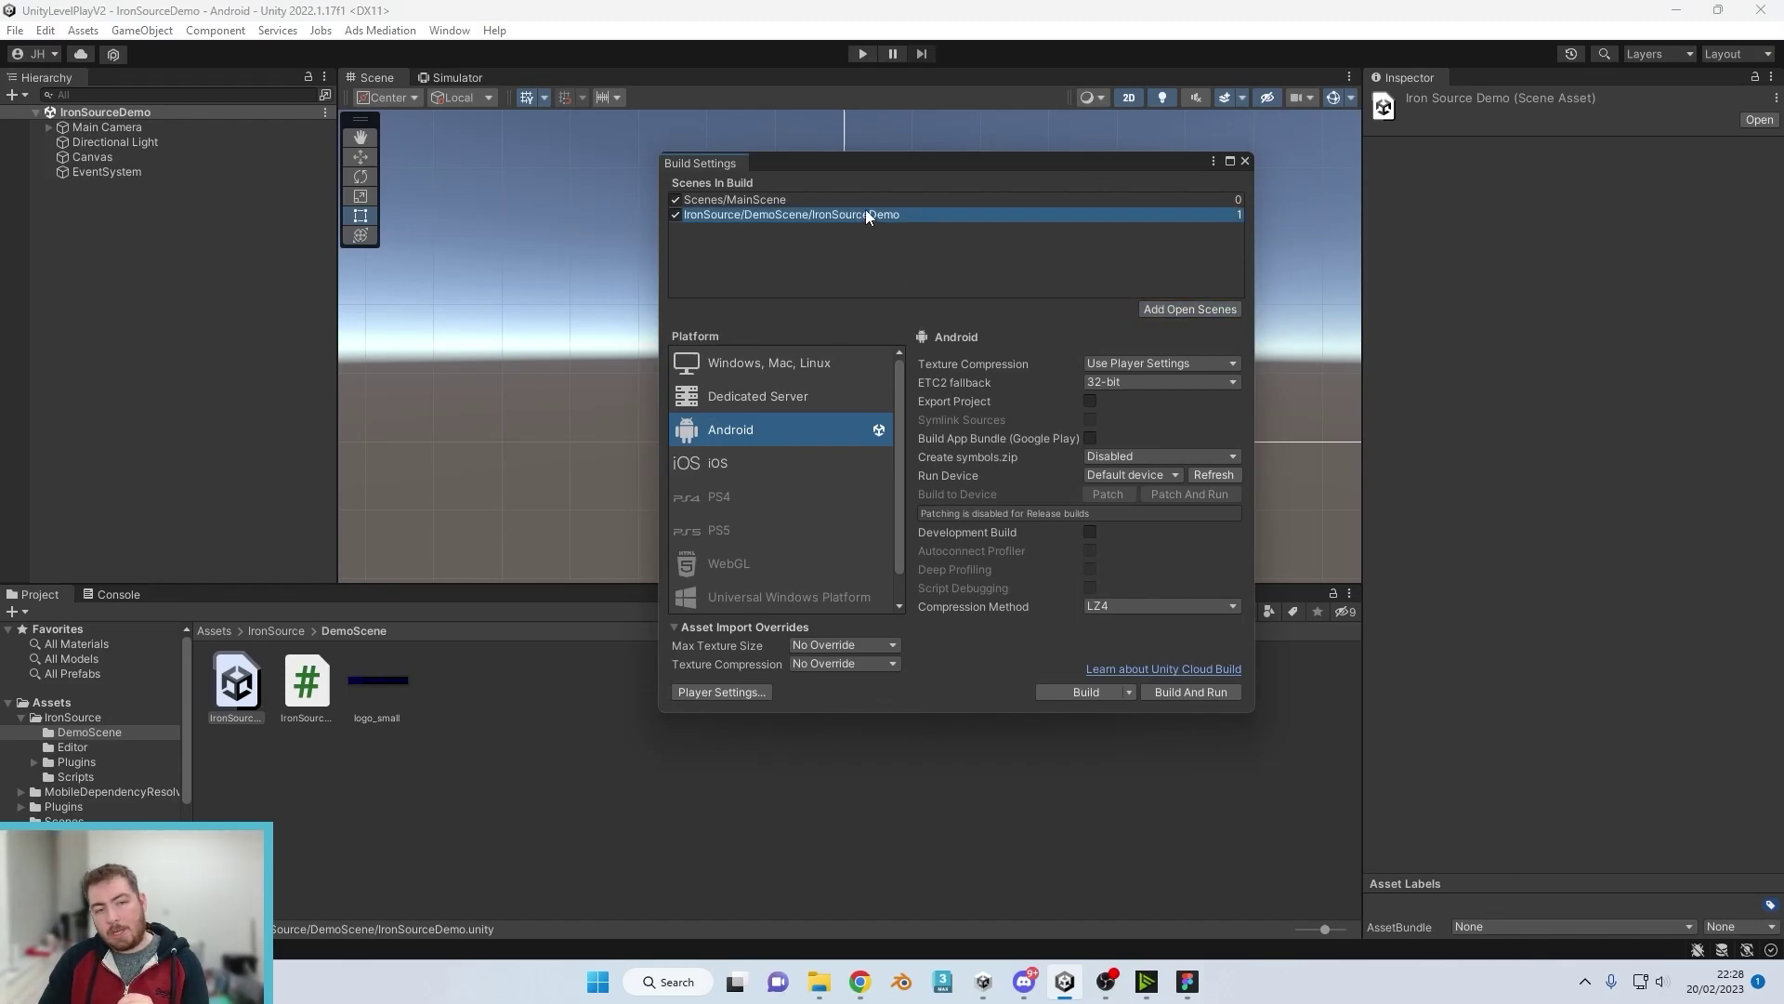
{"action": "left_click_drag", "start_coordinate": [864, 197], "coordinate": [865, 198]}
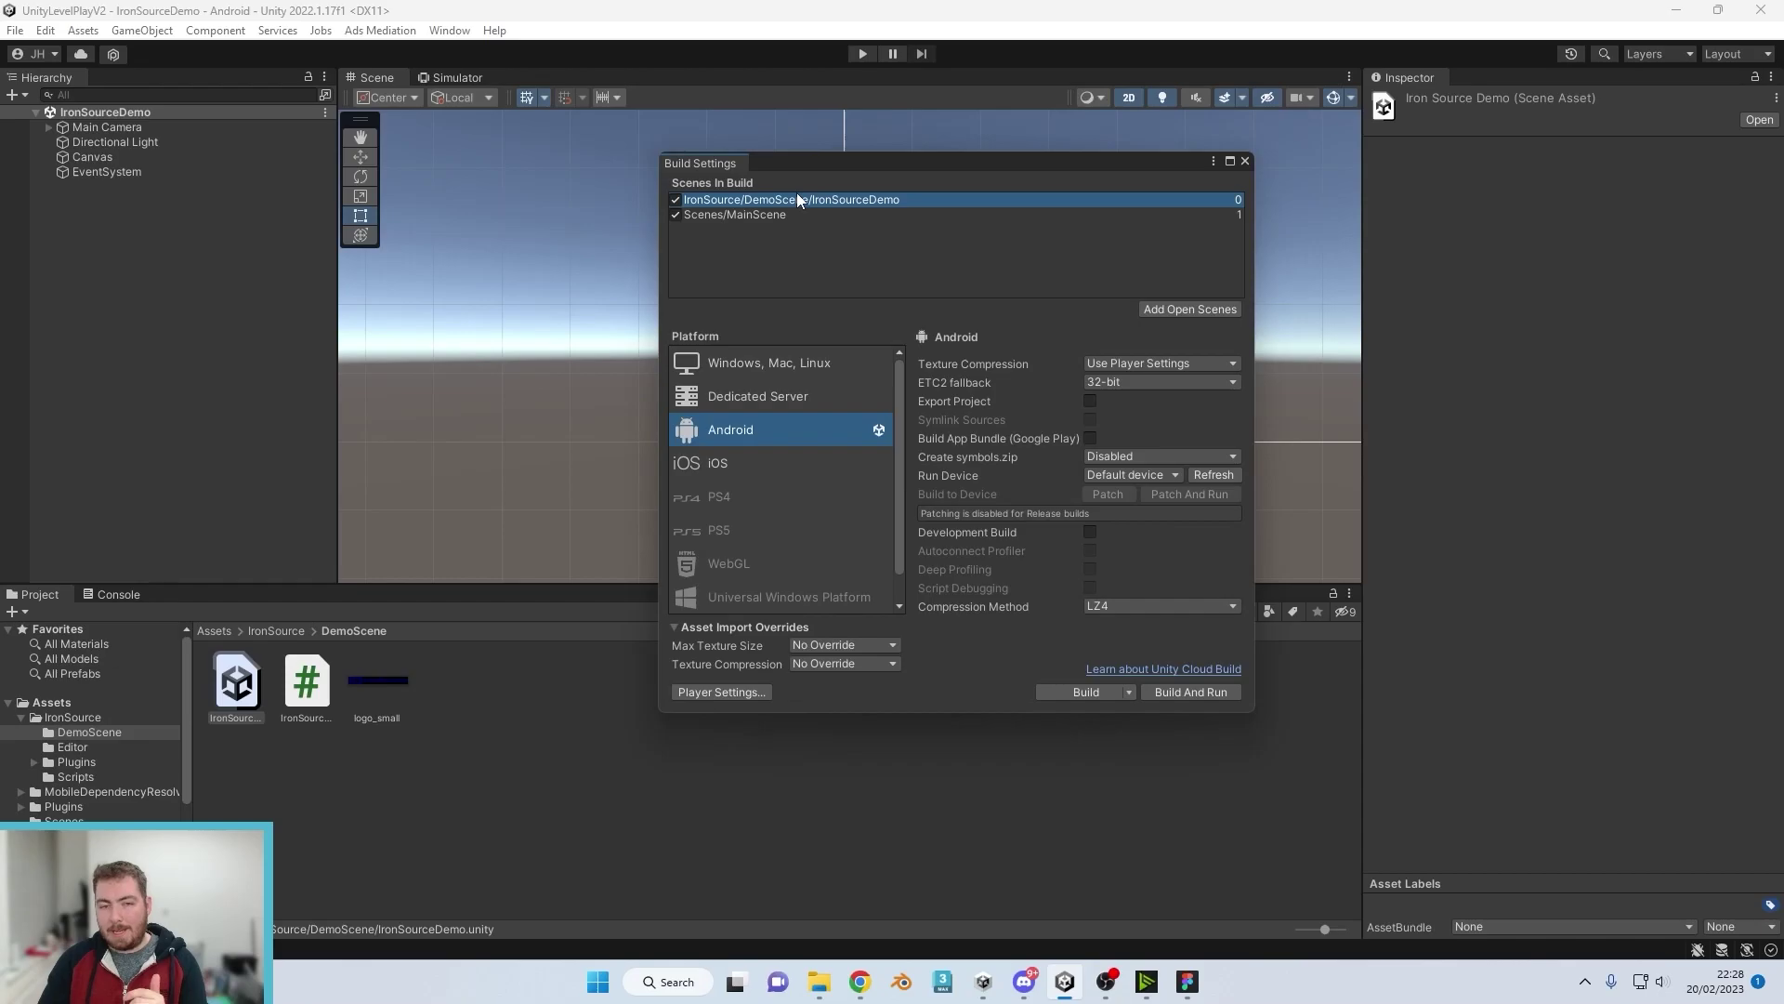
{"action": "left_click", "coordinate": [1245, 161]}
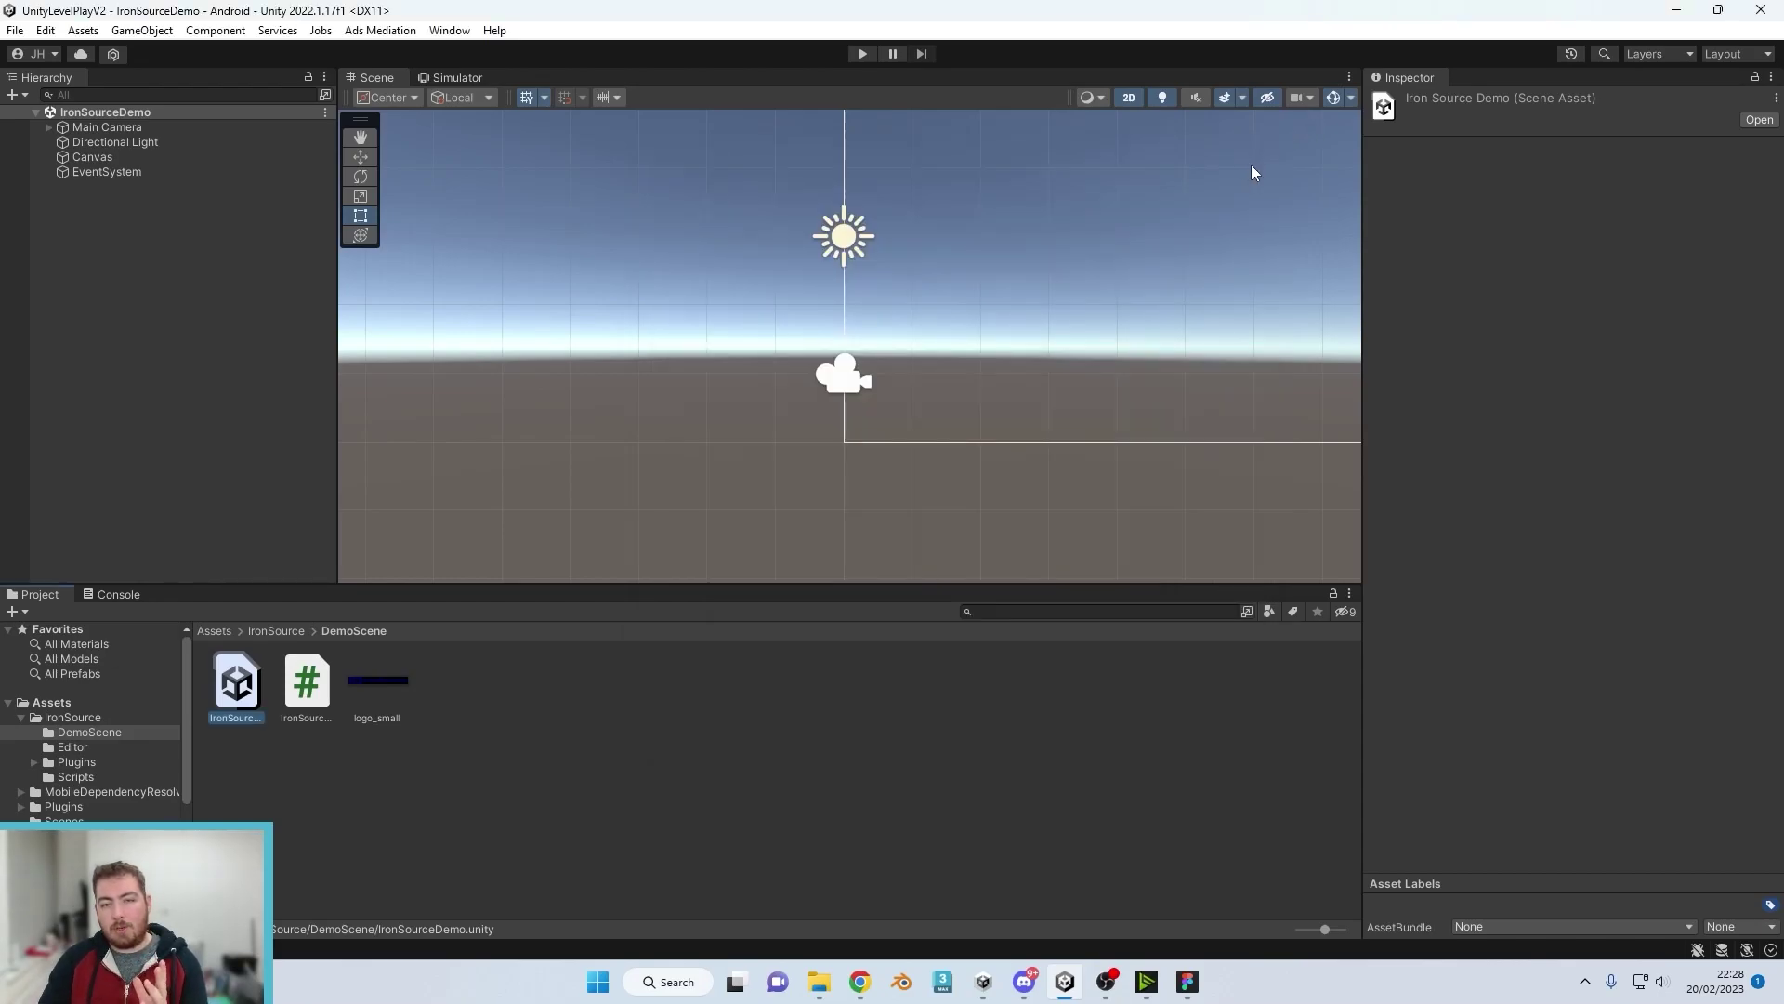
Step: Run the IronSourceDemo scene in the Simulator view and trigger its Show Rewarded Video button
{"action": "left_click", "coordinate": [859, 56]}
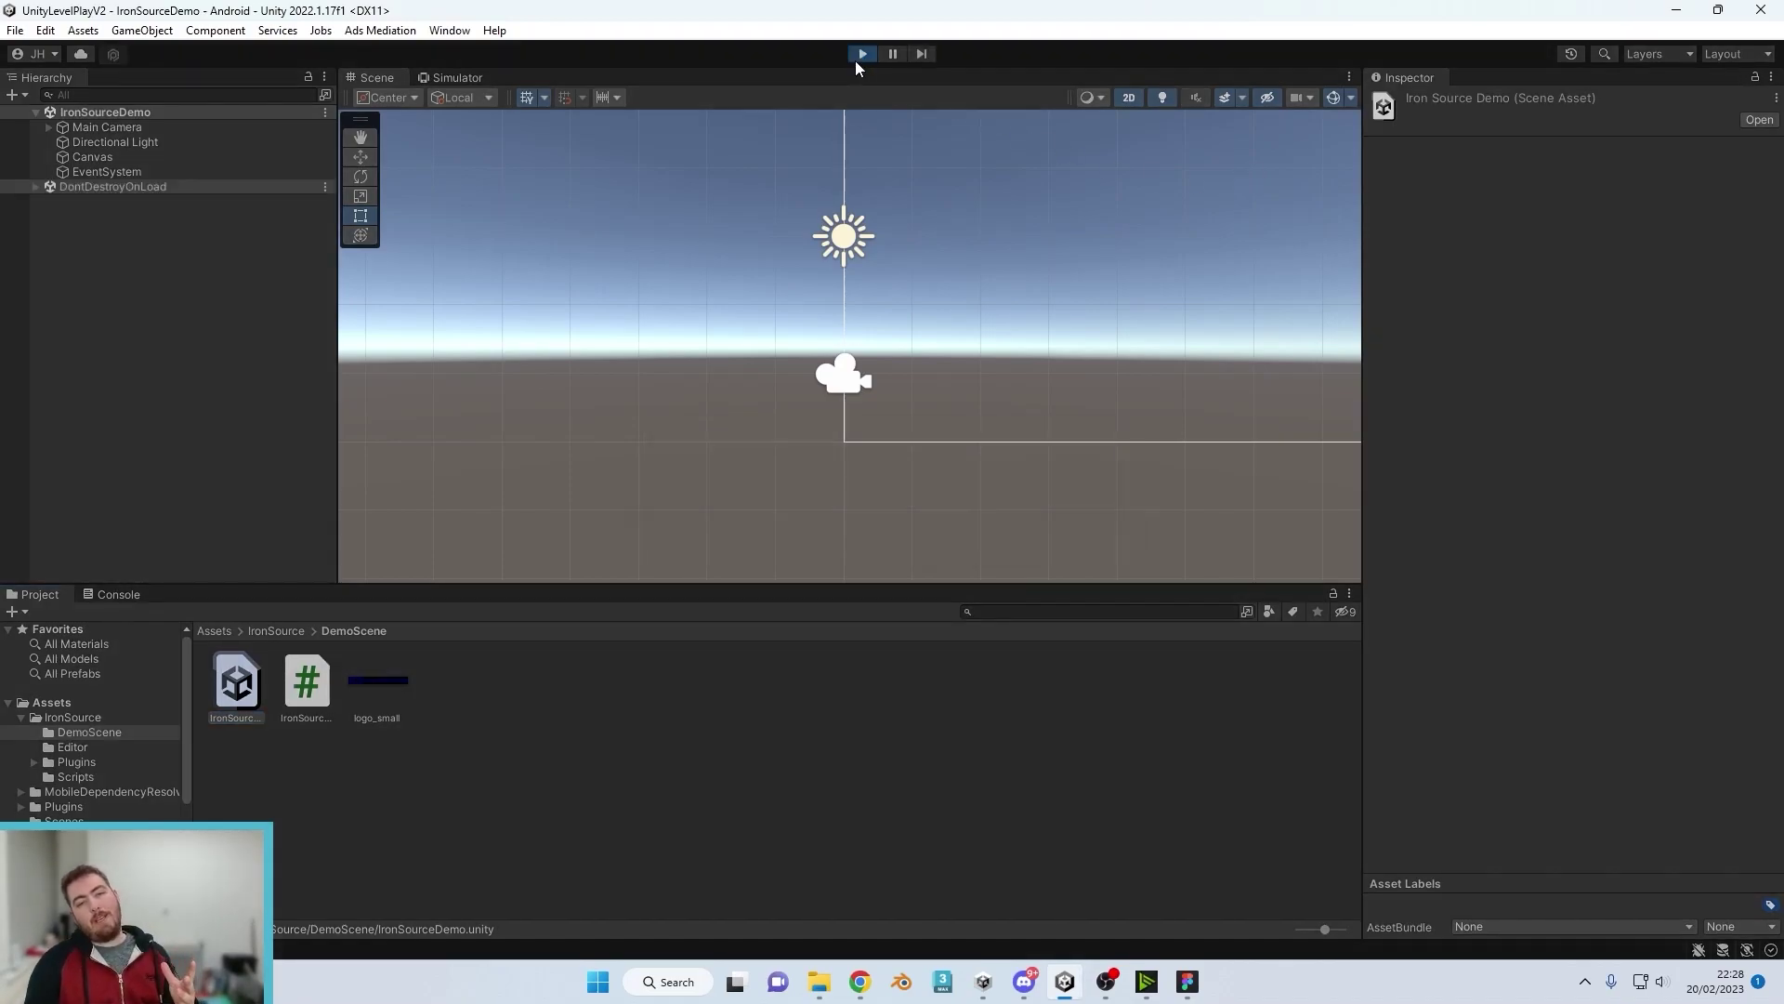
{"action": "left_click", "coordinate": [450, 76]}
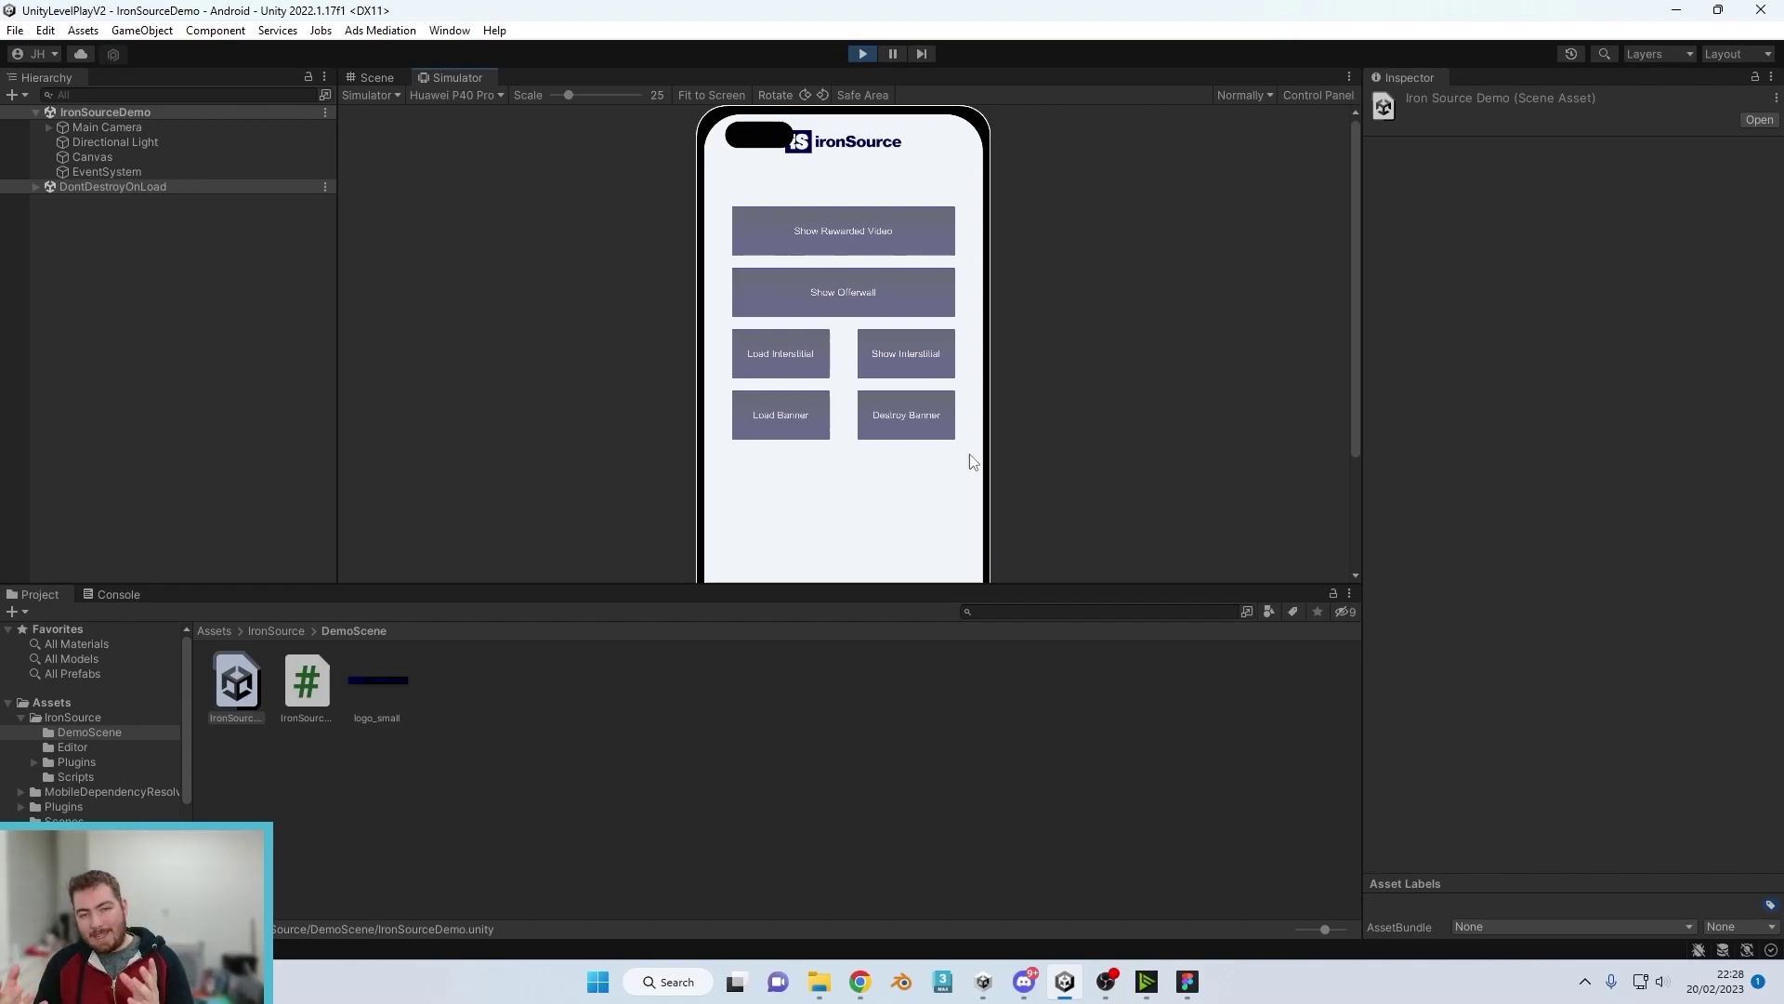
{"action": "left_click", "coordinate": [860, 239]}
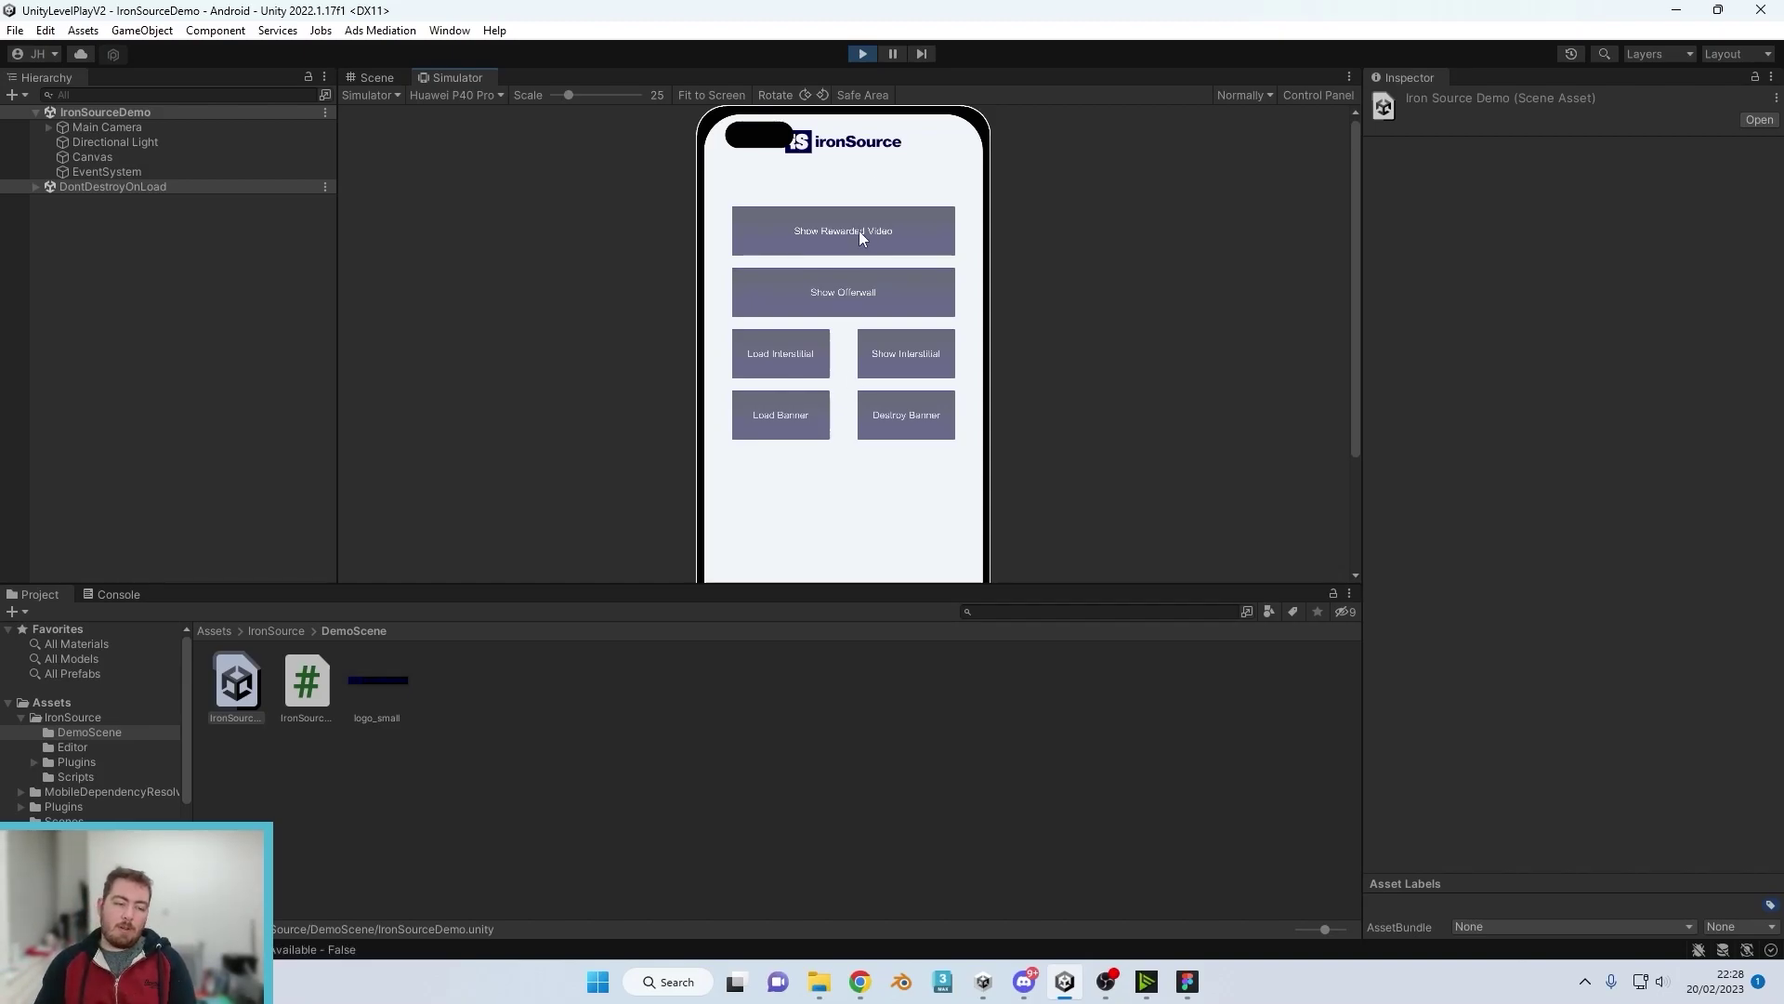
Step: Examine the ironSource log messages in the Console, selecting the IronSource.Agent.validateIntegration entry
{"action": "left_click", "coordinate": [121, 595]}
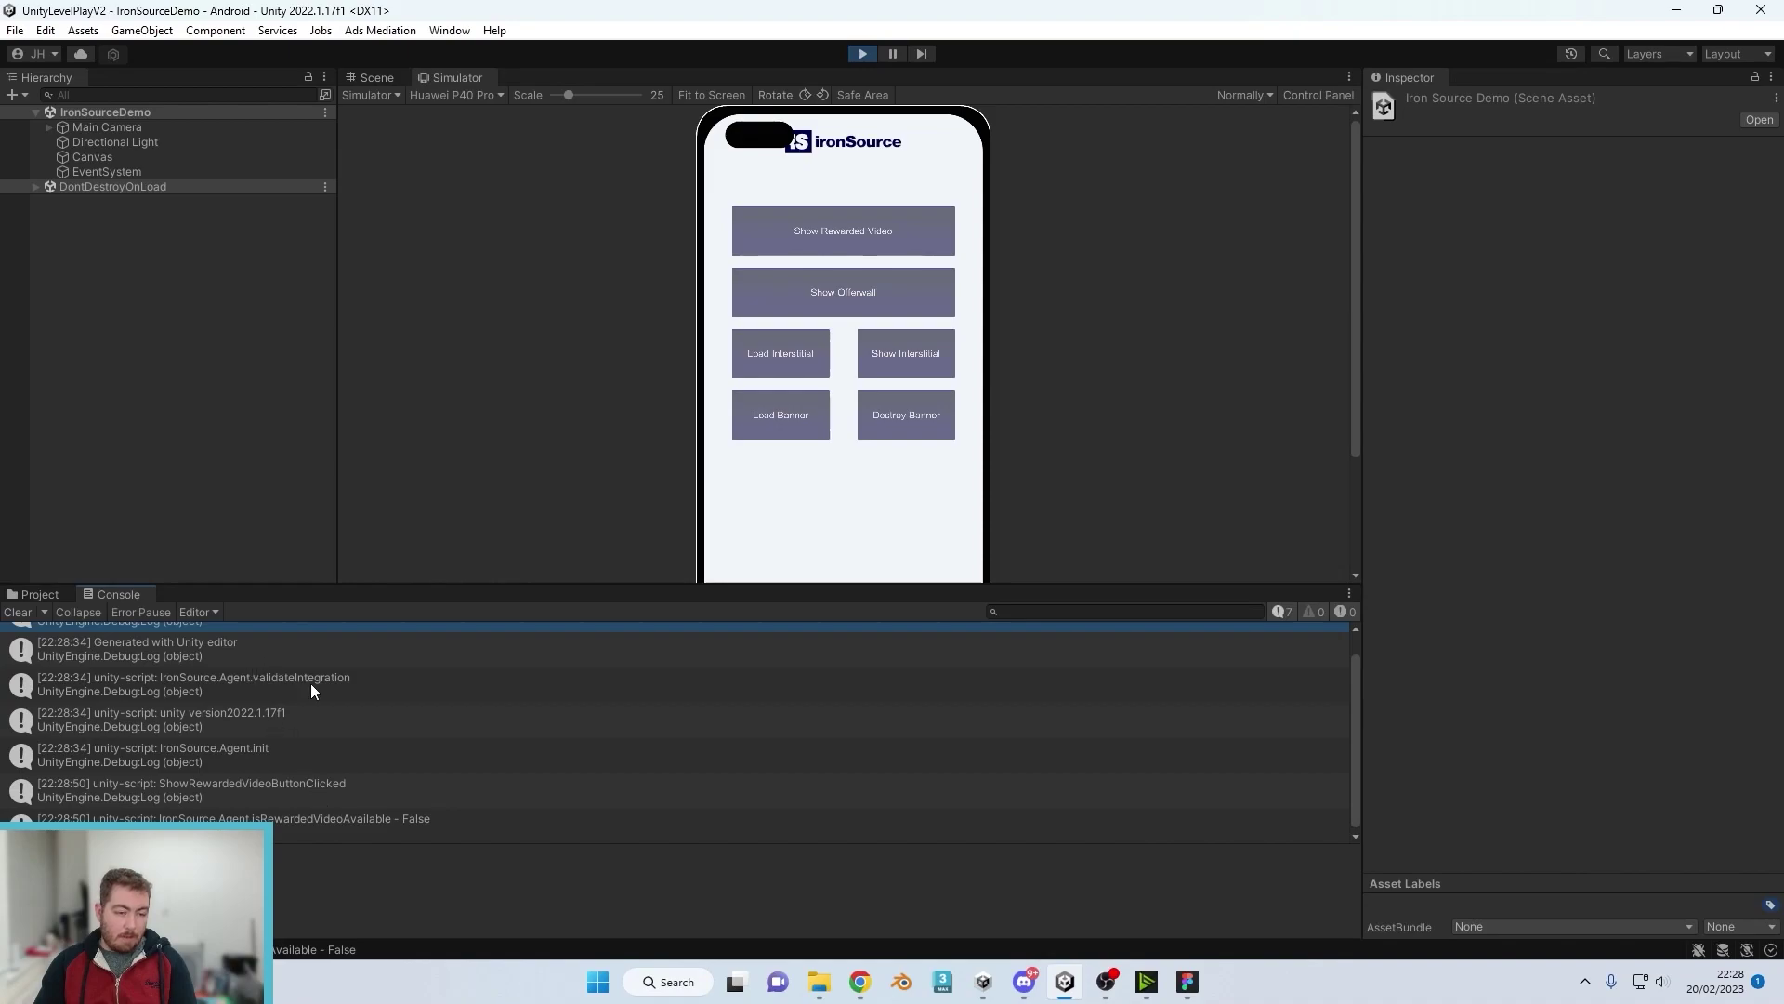
{"action": "left_click", "coordinate": [357, 693]}
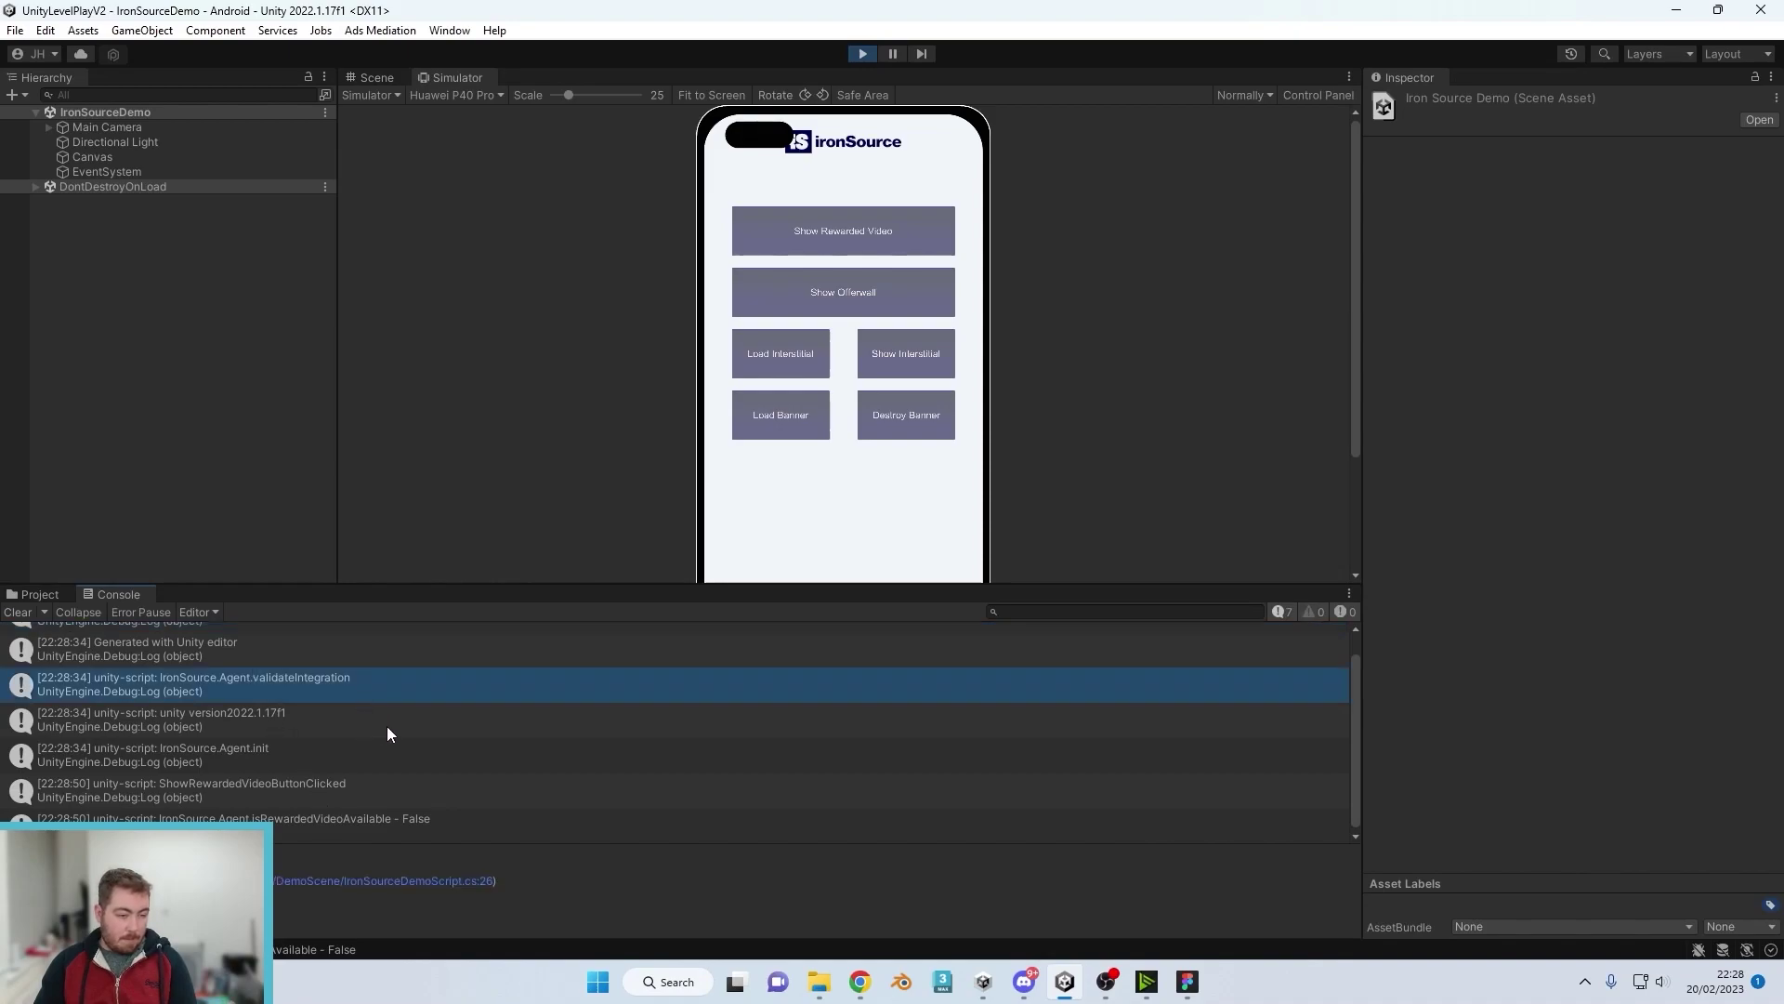
{"action": "scroll", "coordinate": [453, 816], "scroll_direction": "down", "scroll_amount": 1}
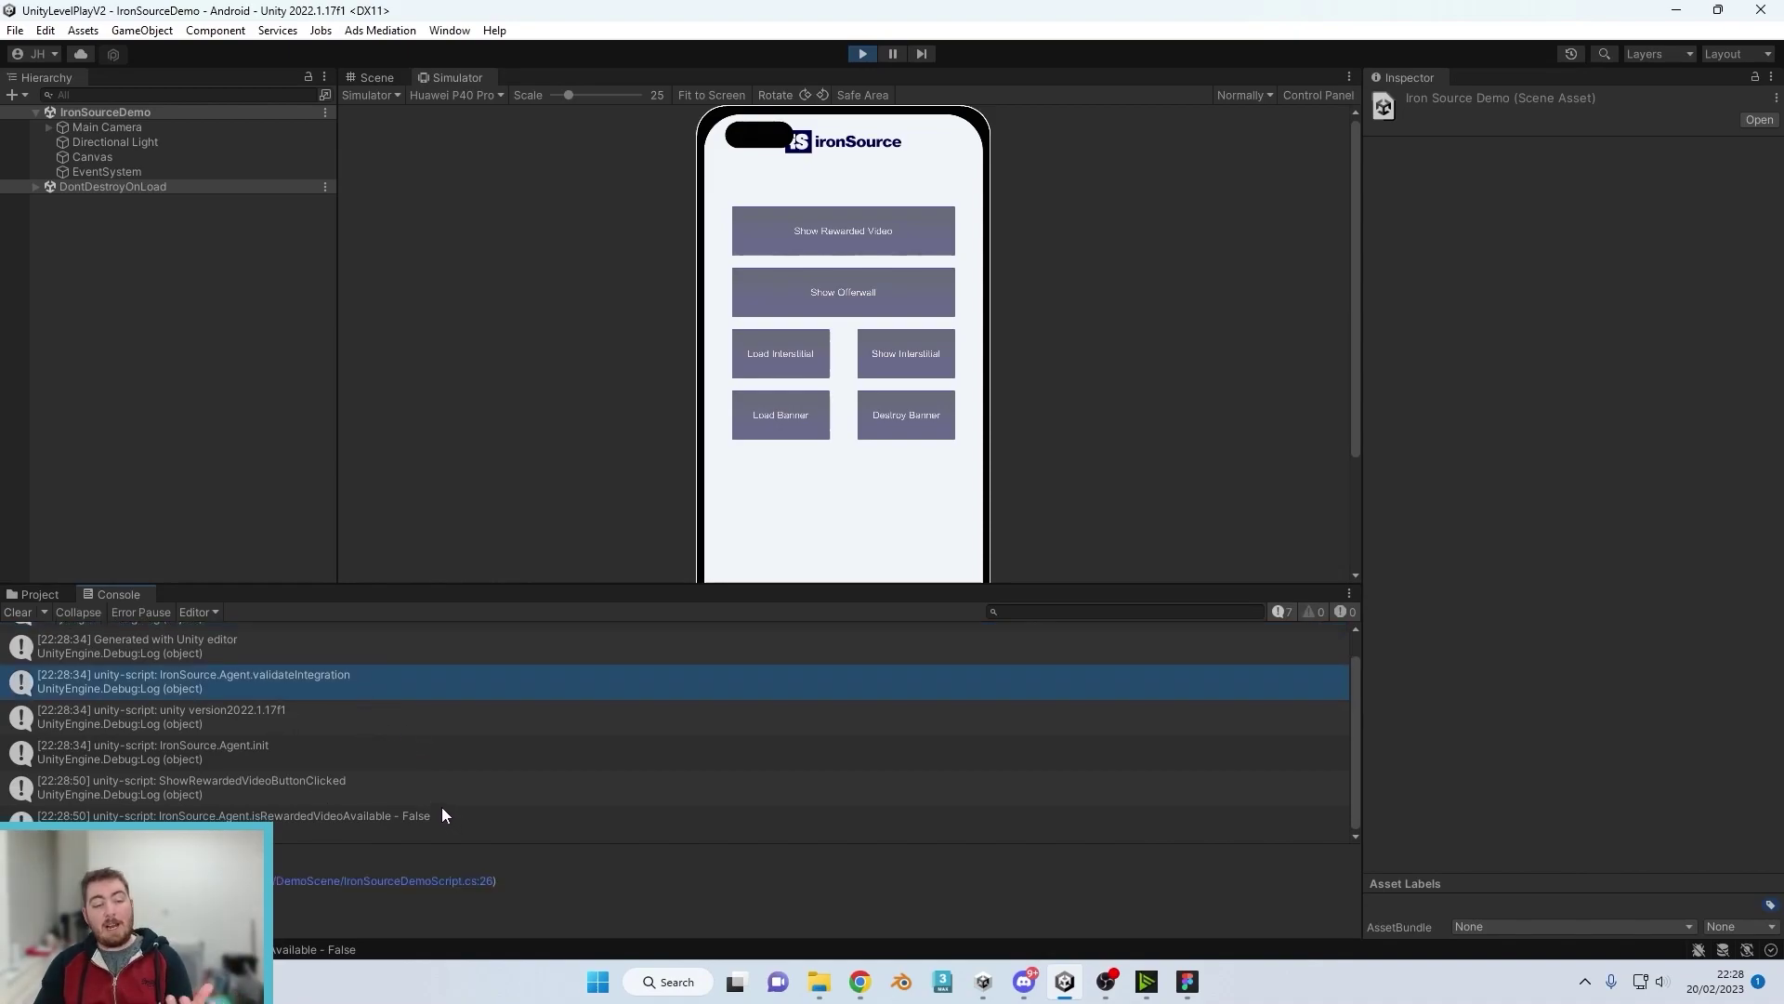
Step: Stop the running demo scene, and build and run the Android project as test.apk in the UnityLevelPlayV2 folder, replacing the existing file
{"action": "left_click", "coordinate": [34, 595]}
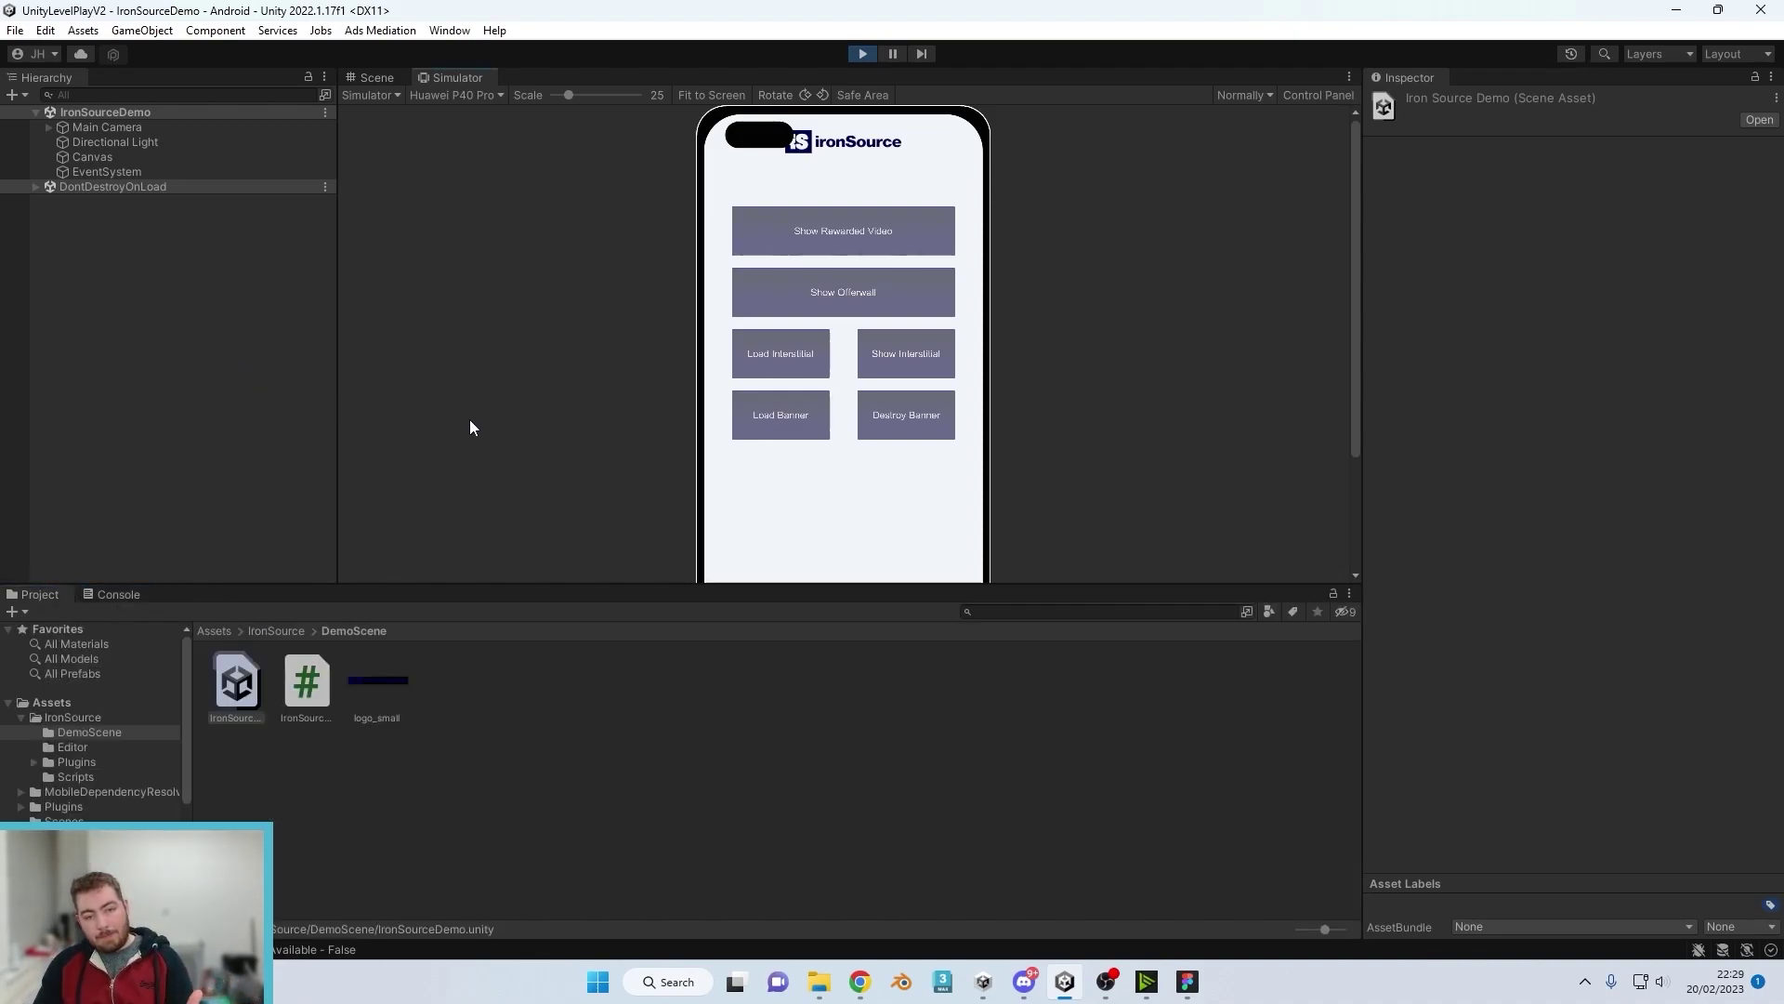
{"action": "left_click", "coordinate": [862, 54]}
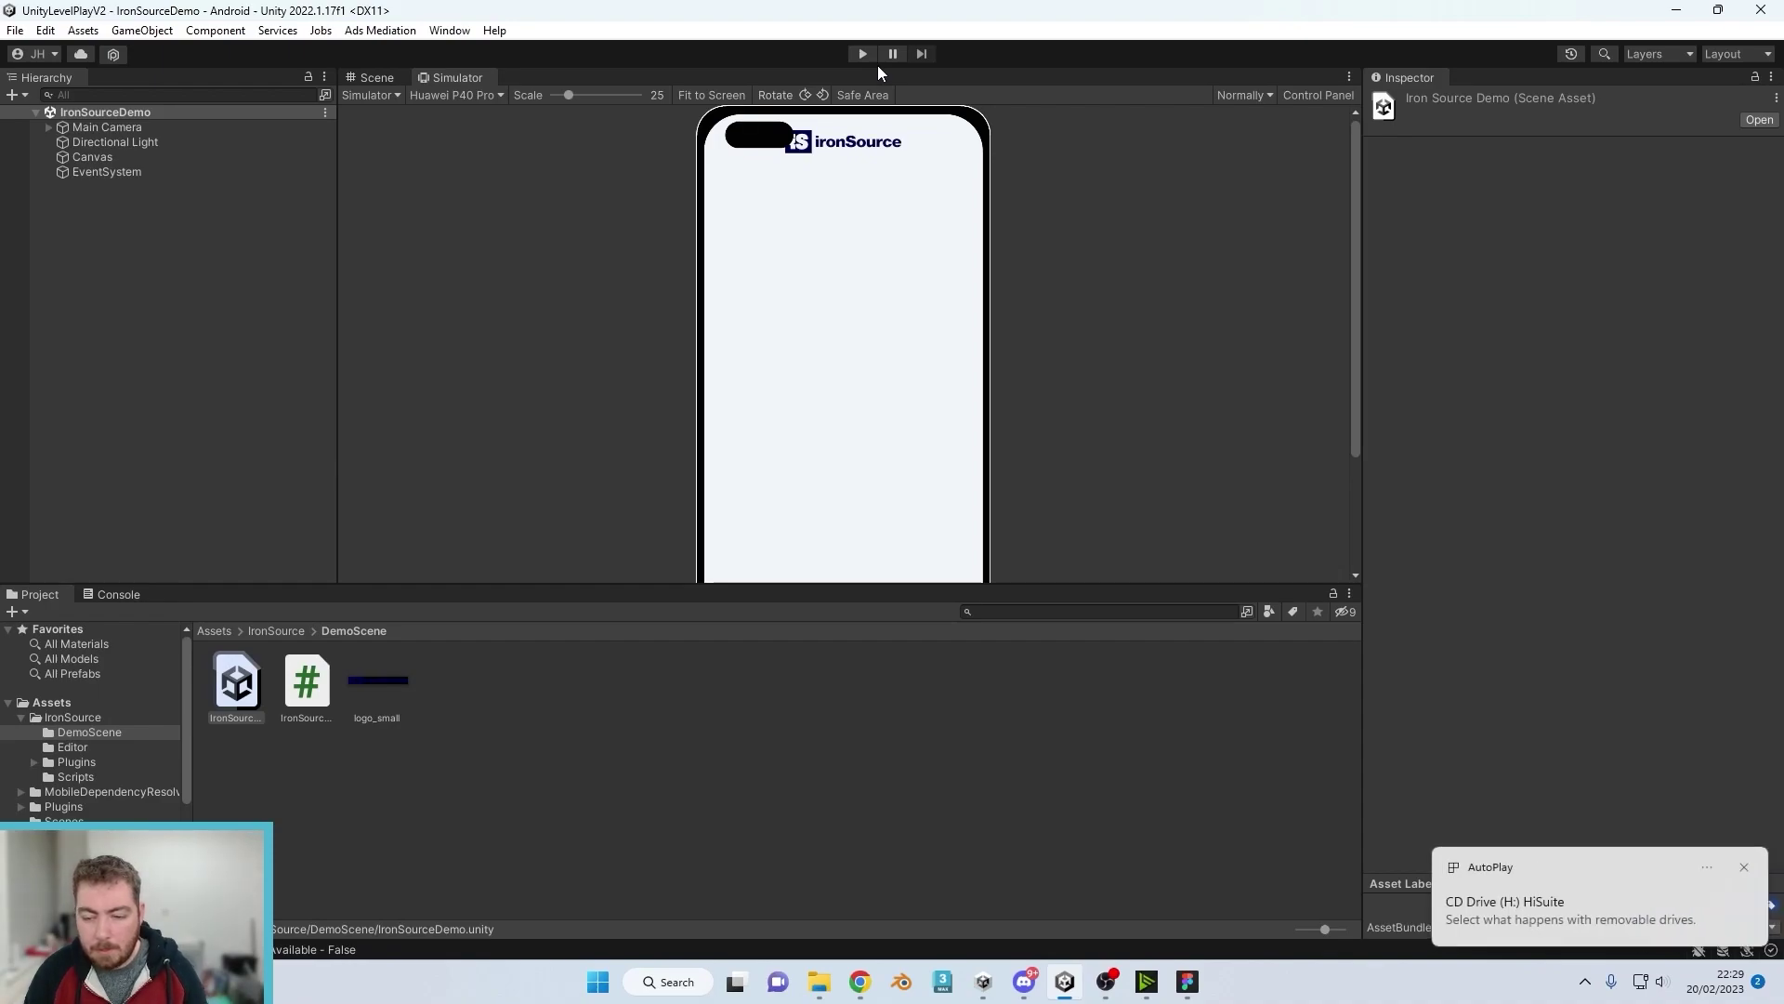
{"action": "left_click", "coordinate": [14, 30]}
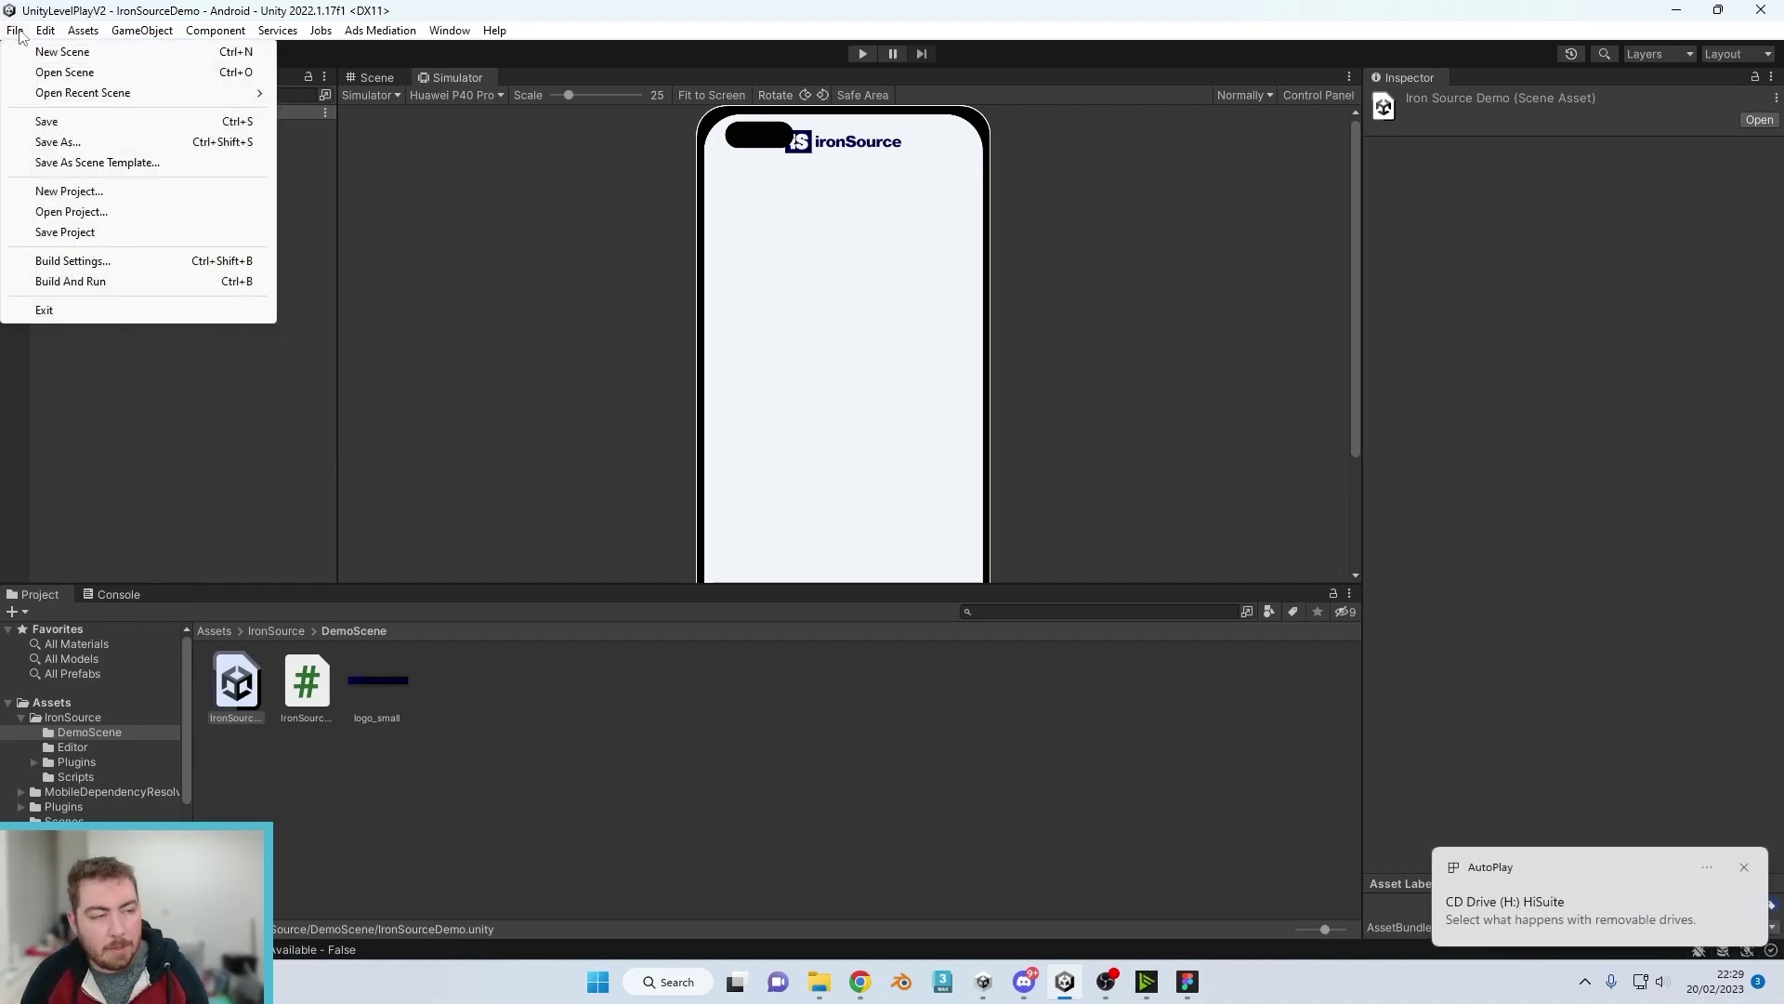
{"action": "left_click", "coordinate": [54, 283]}
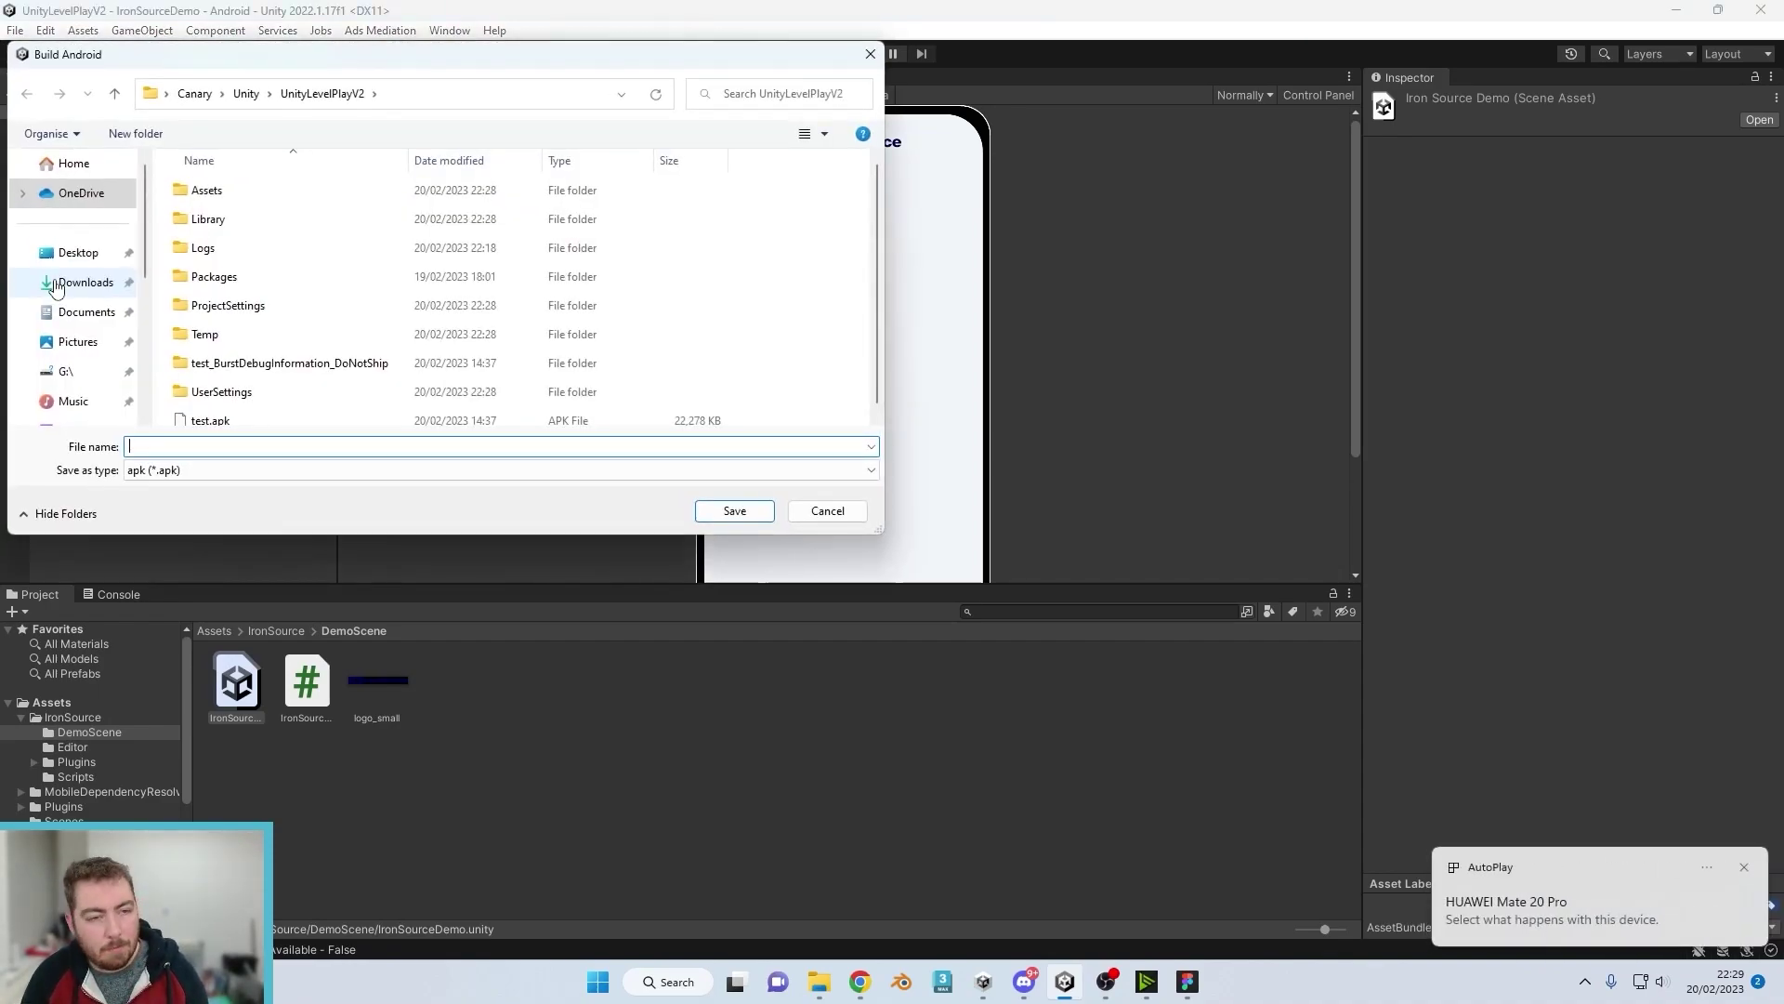
{"action": "left_click", "coordinate": [256, 418]}
{"action": "left_click", "coordinate": [734, 510]}
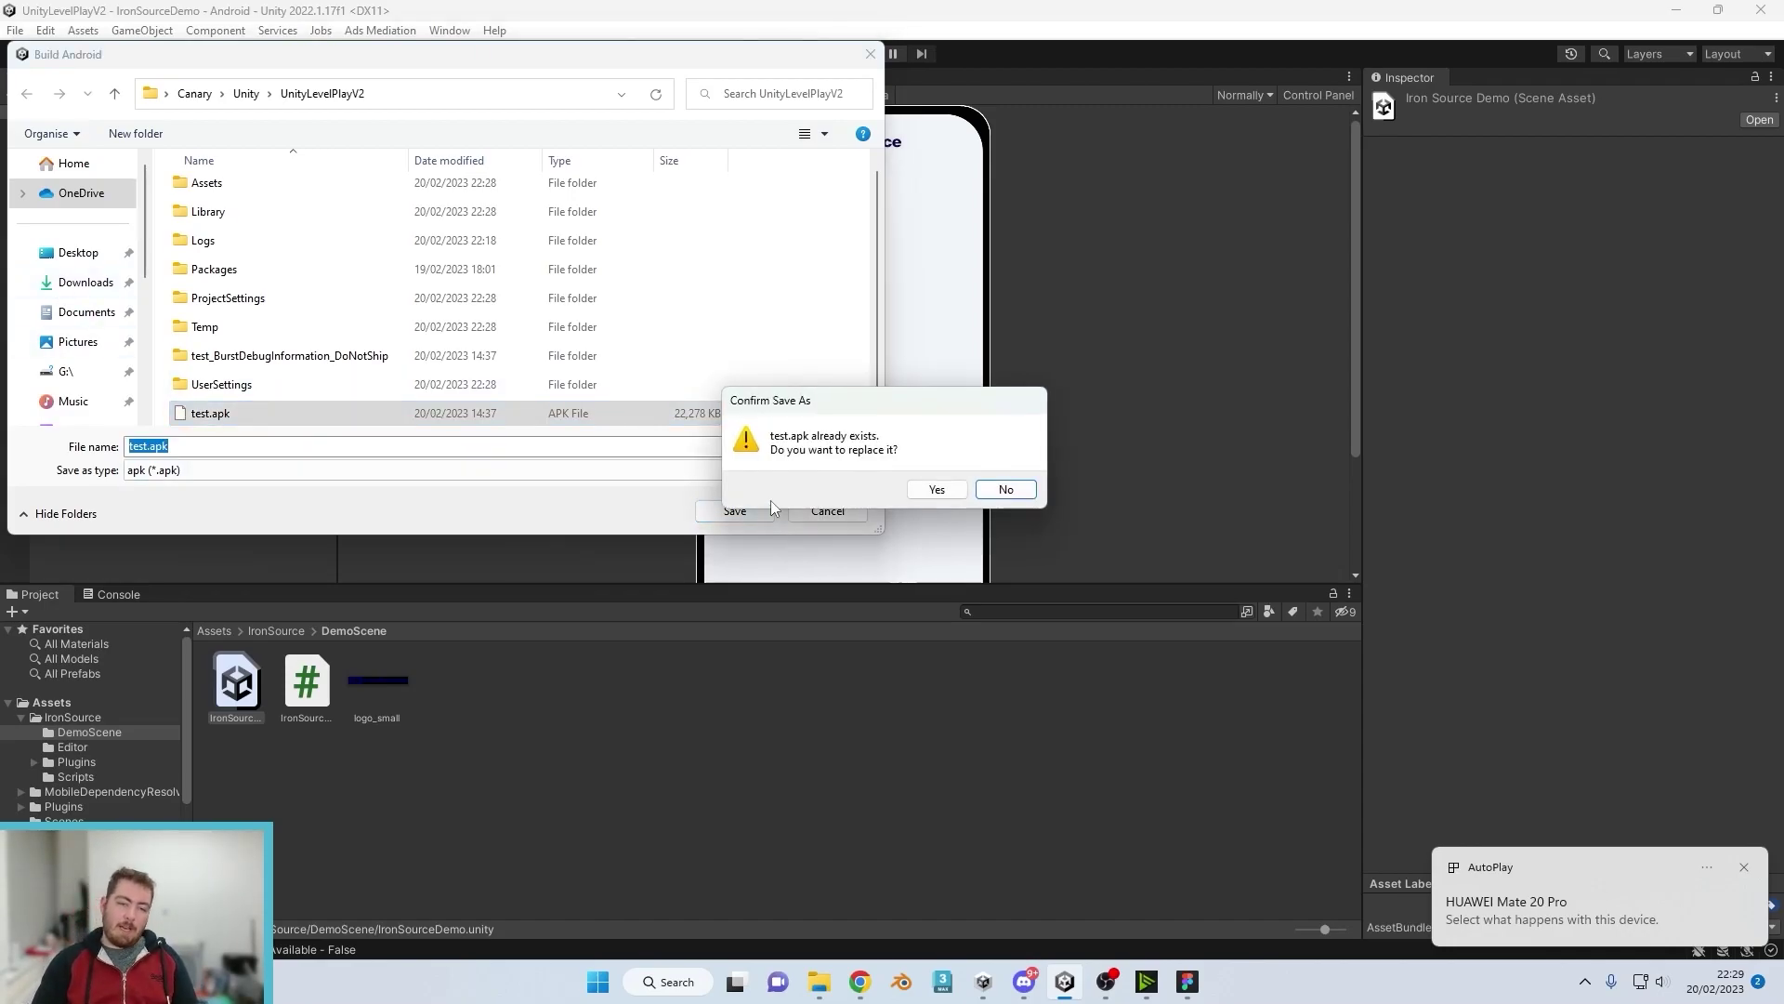
{"action": "left_click", "coordinate": [957, 490]}
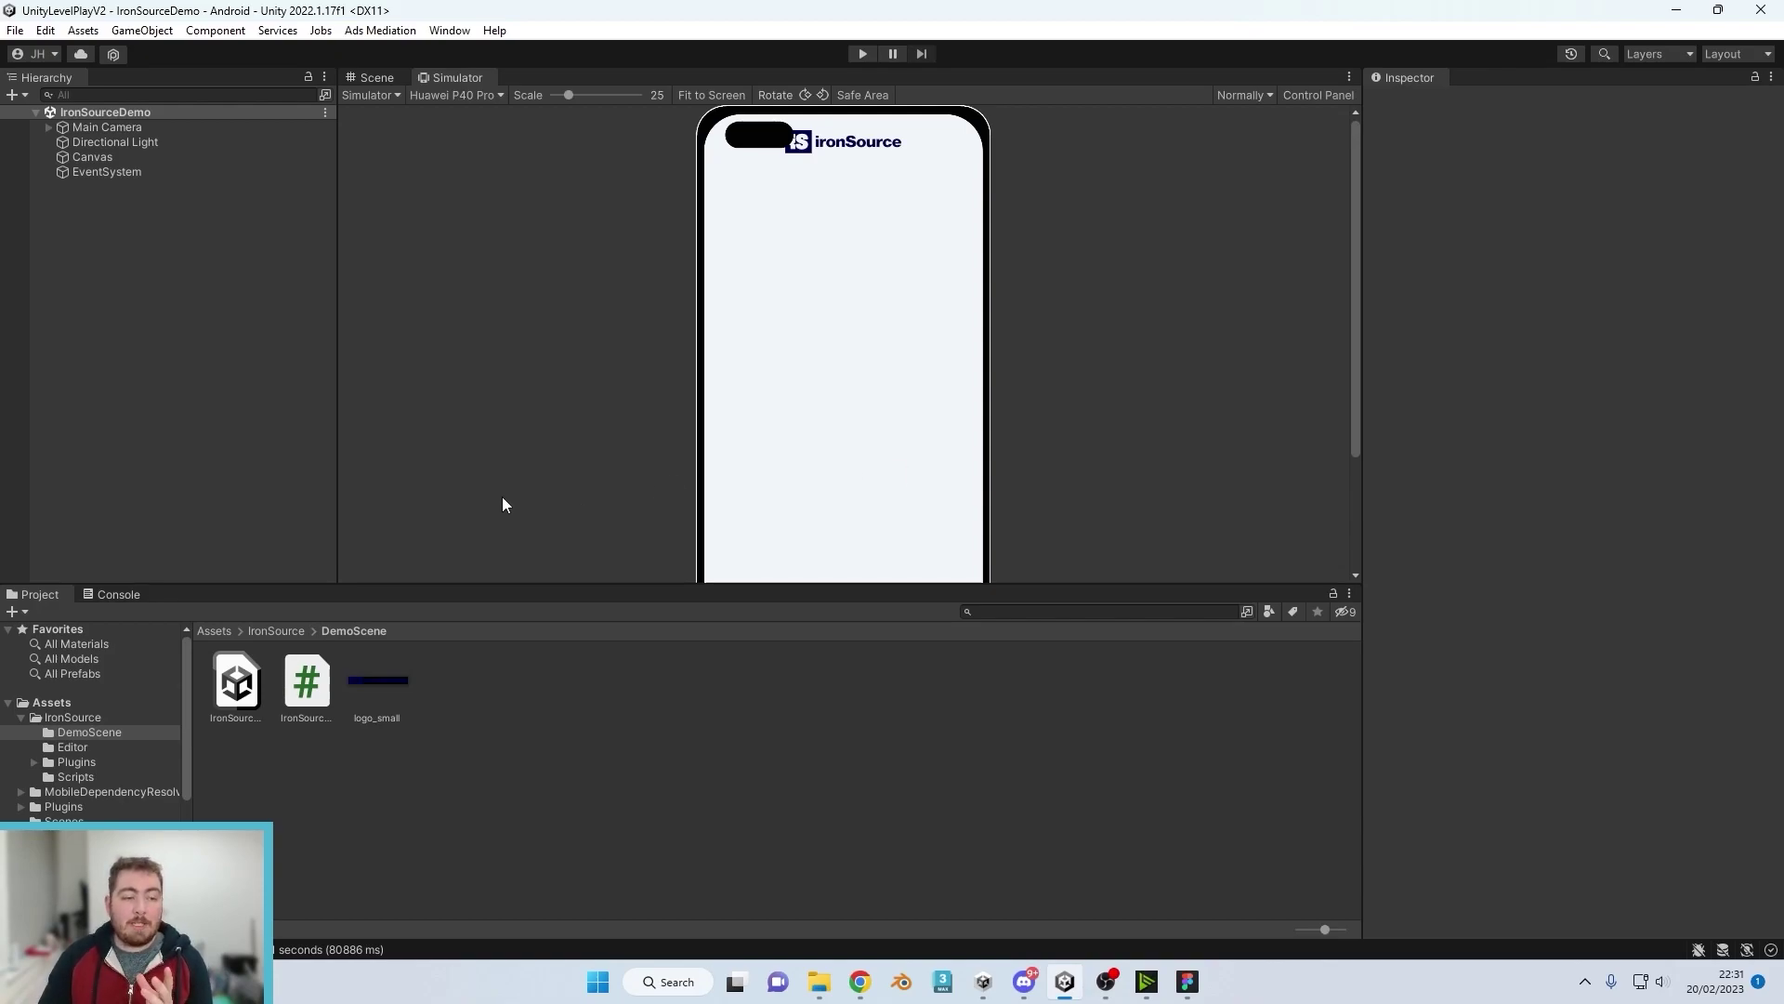
Step: Glance at the demo in the Scene view, return to the Simulator view and show the project's root Assets folder
{"action": "left_click", "coordinate": [369, 80]}
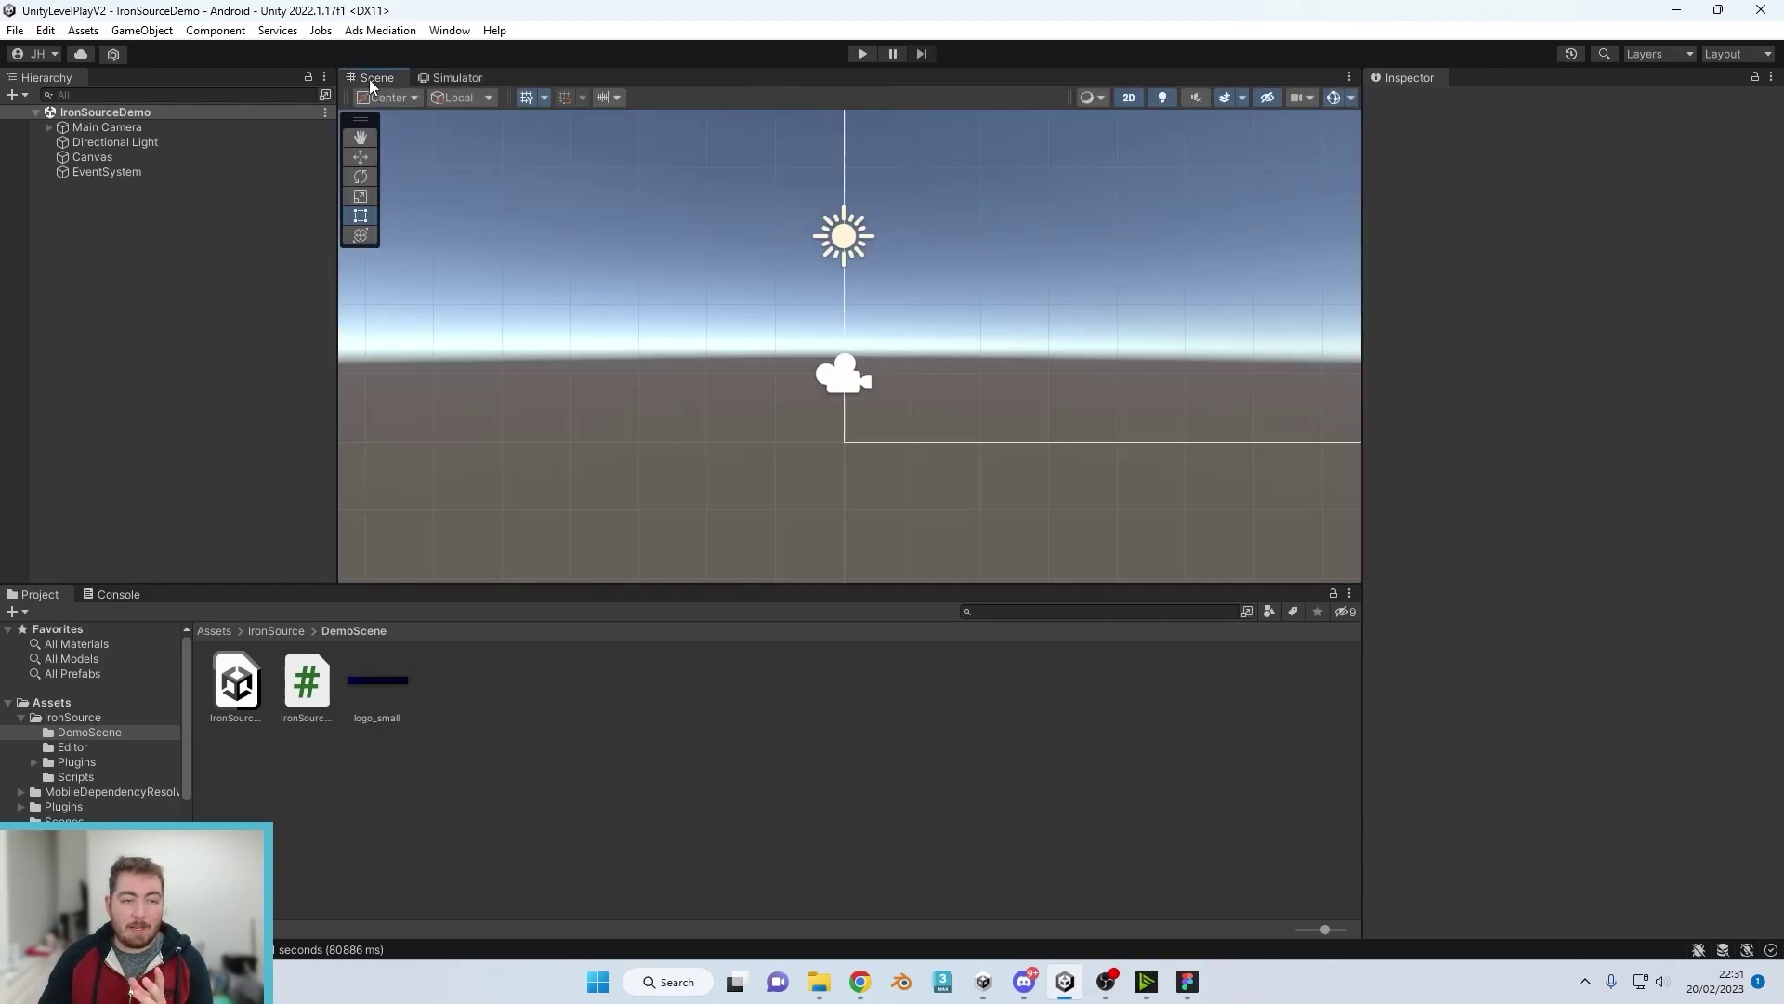
{"action": "left_click", "coordinate": [435, 77]}
{"action": "left_click", "coordinate": [214, 631]}
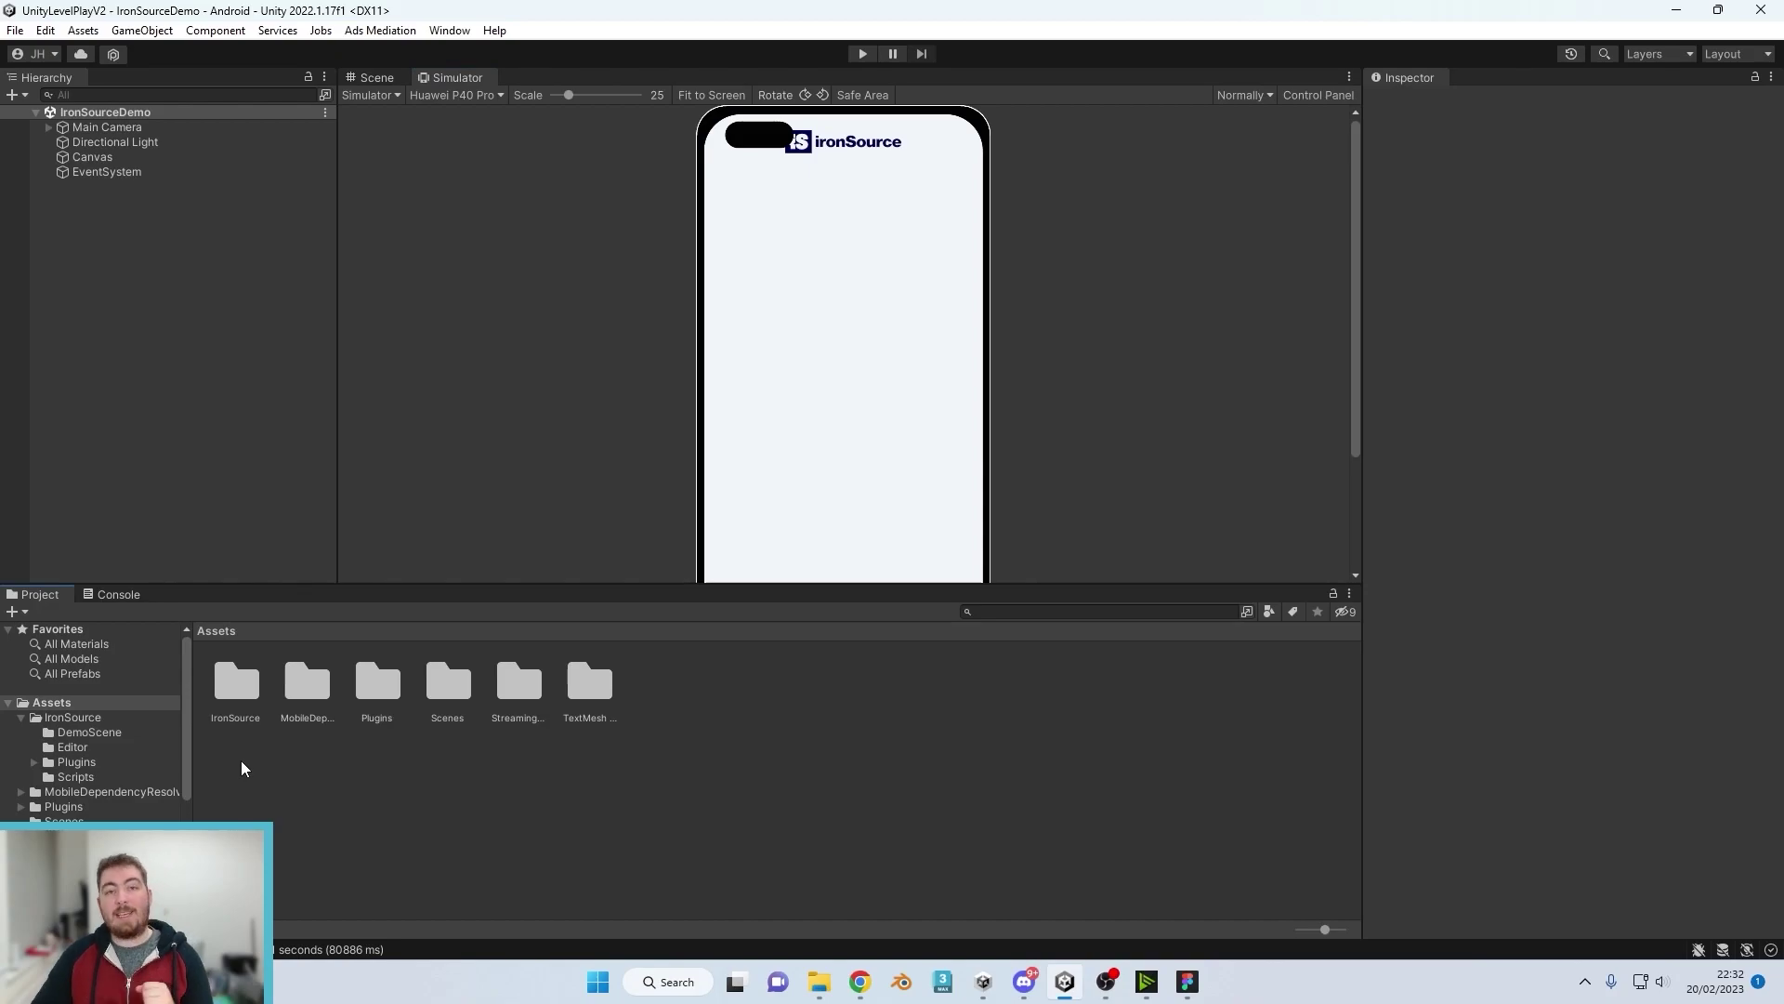